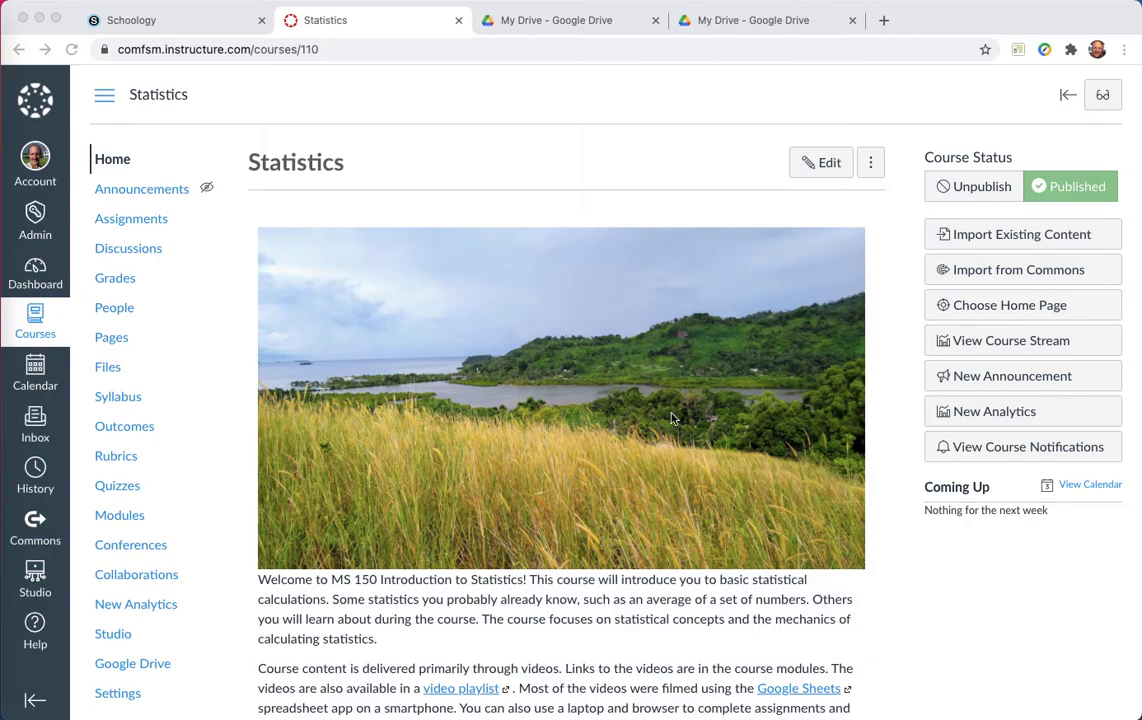
- In Google Drive, search for "2.2" and open the 2.2 Quartiles and box plots homework spreadsheet
left_click(559, 25)
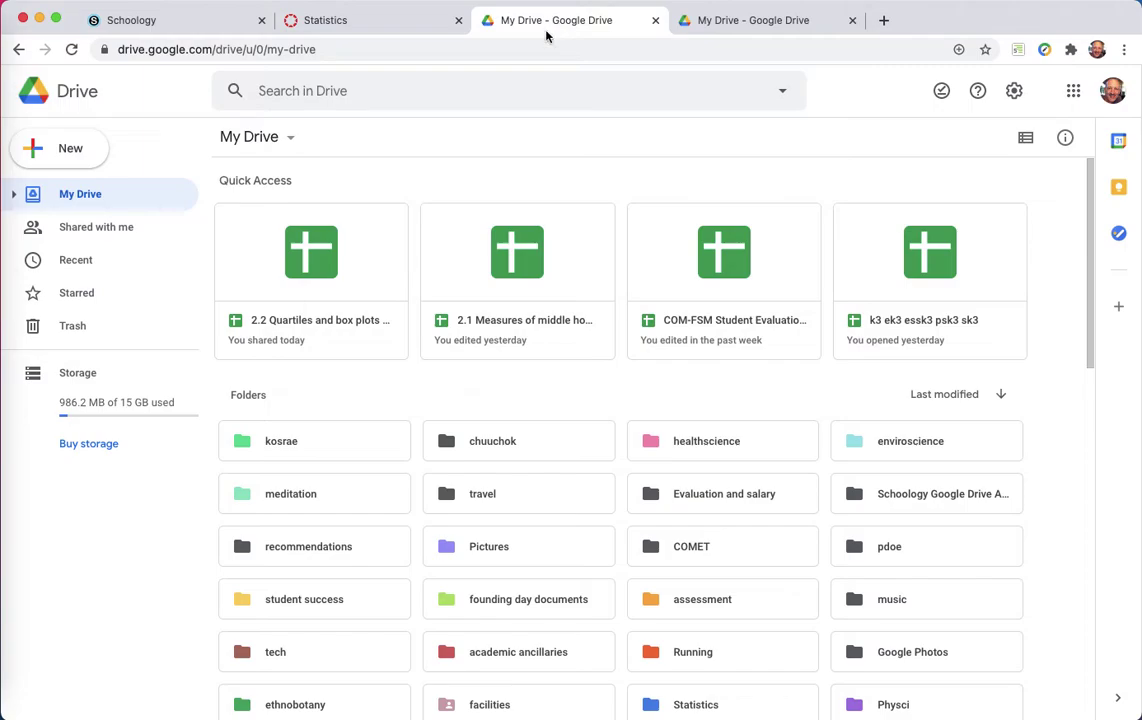
left_click(383, 97)
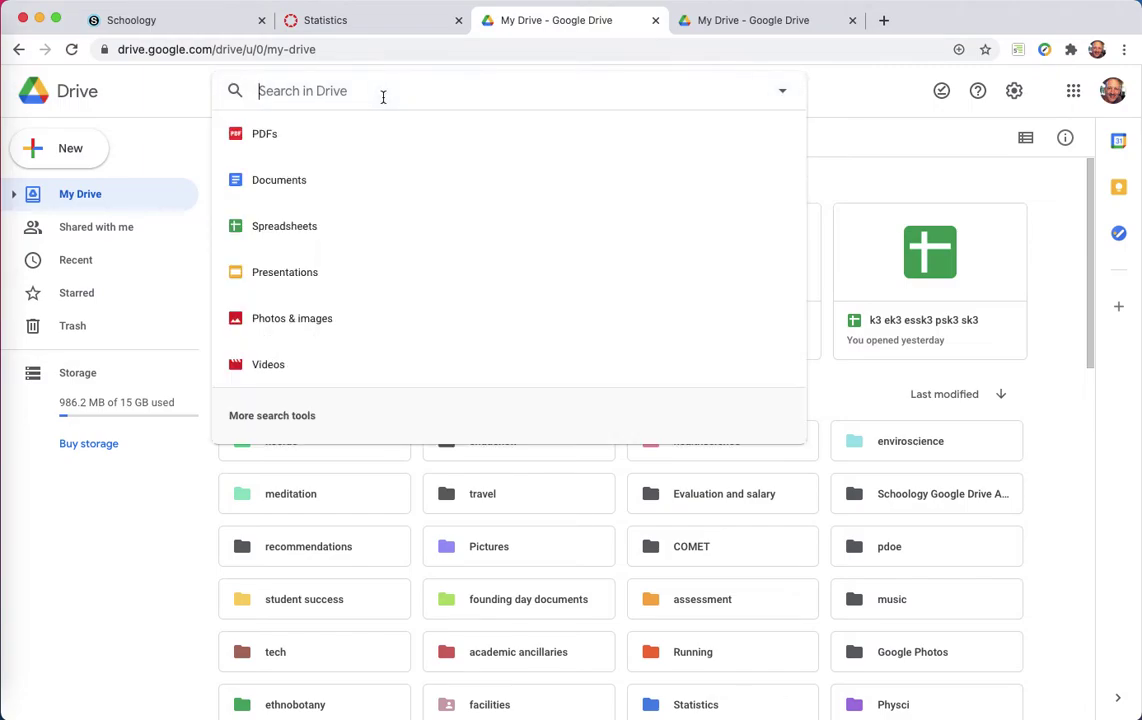
type("2.2")
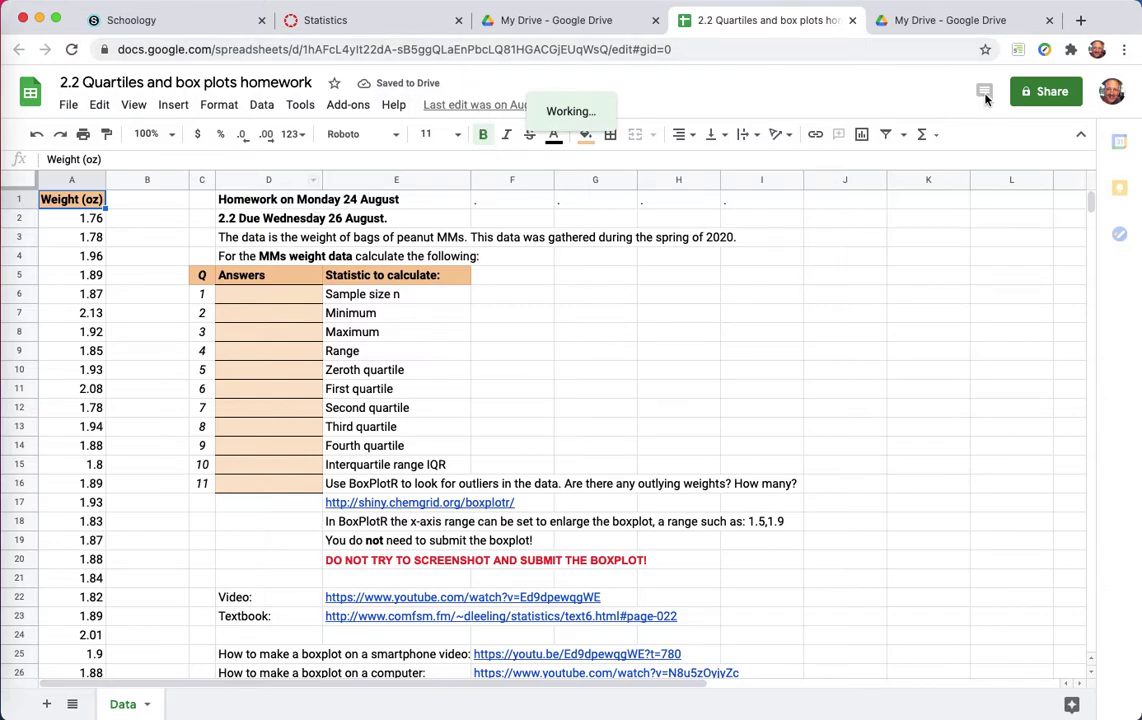
- Share the spreadsheet with the owner's college e-mail account as Editor, without notifying people
left_click(1040, 91)
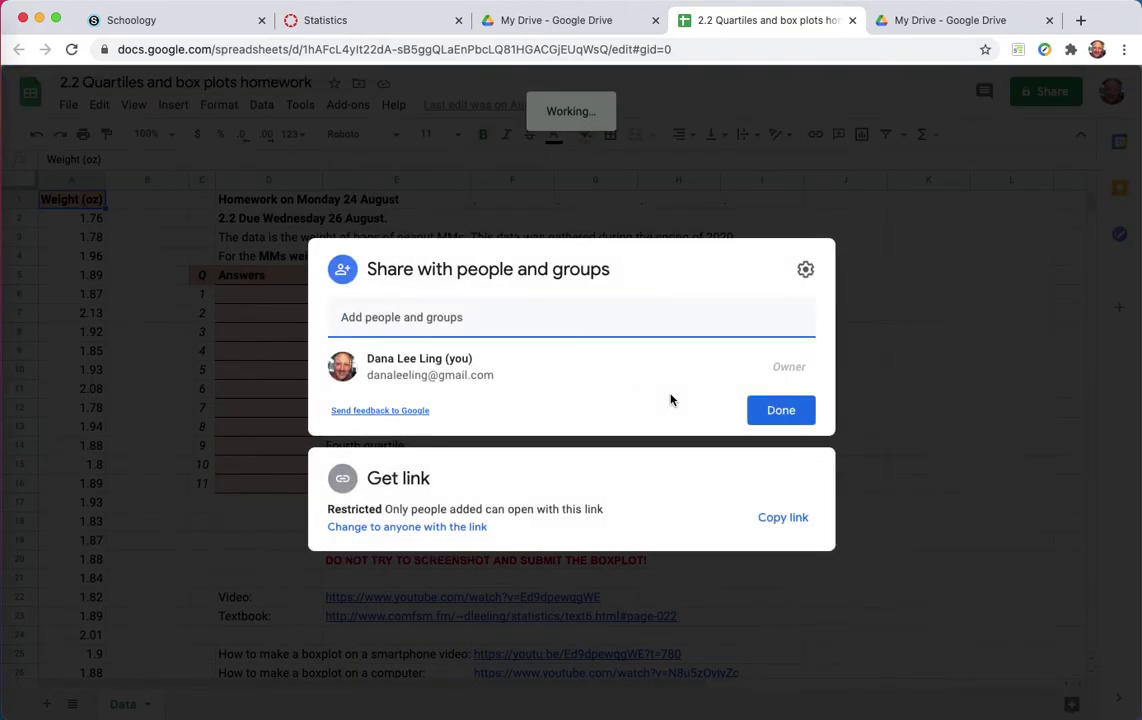
type("dlee")
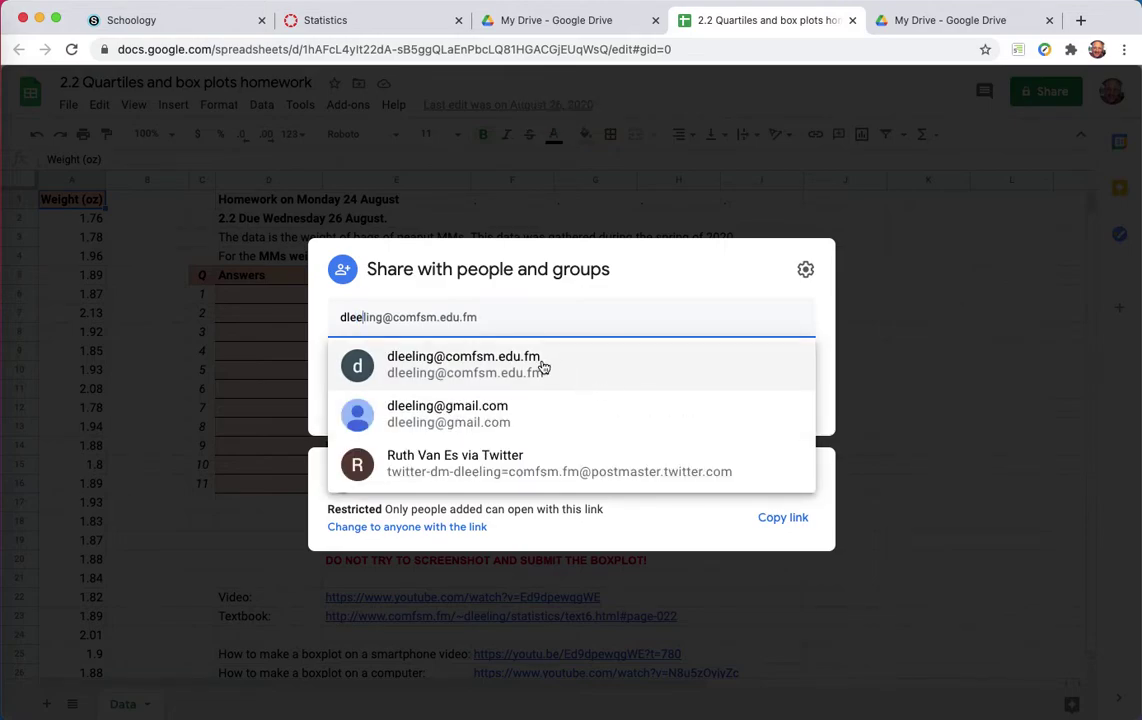
left_click(541, 366)
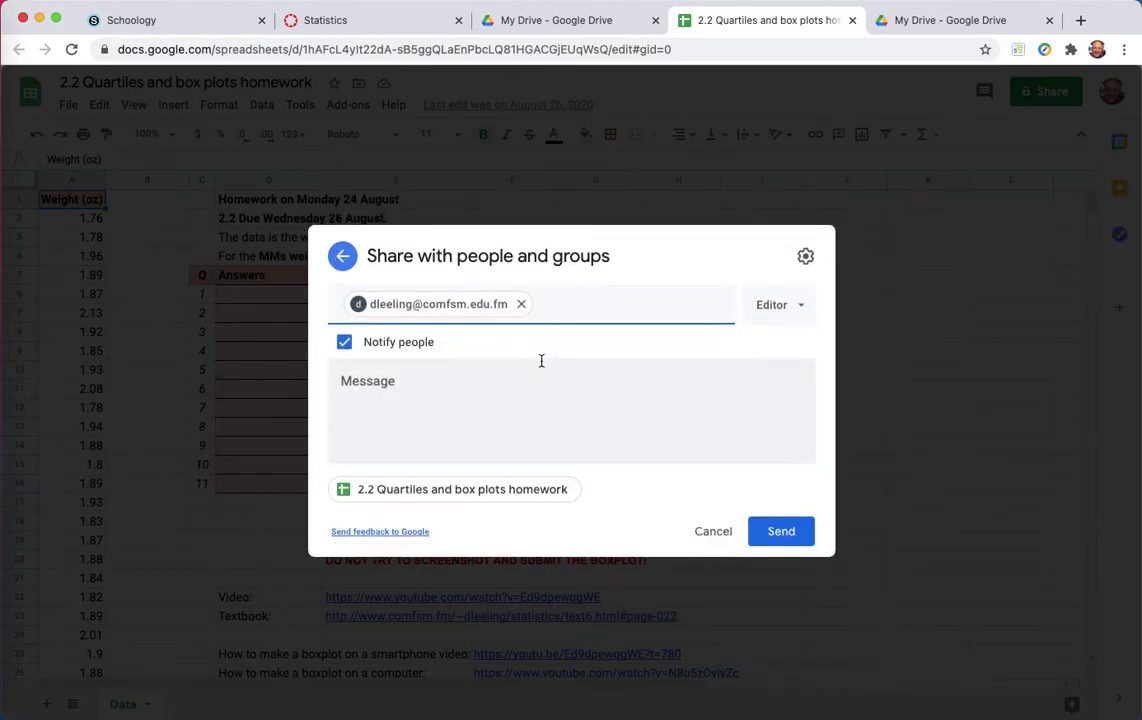
left_click(405, 343)
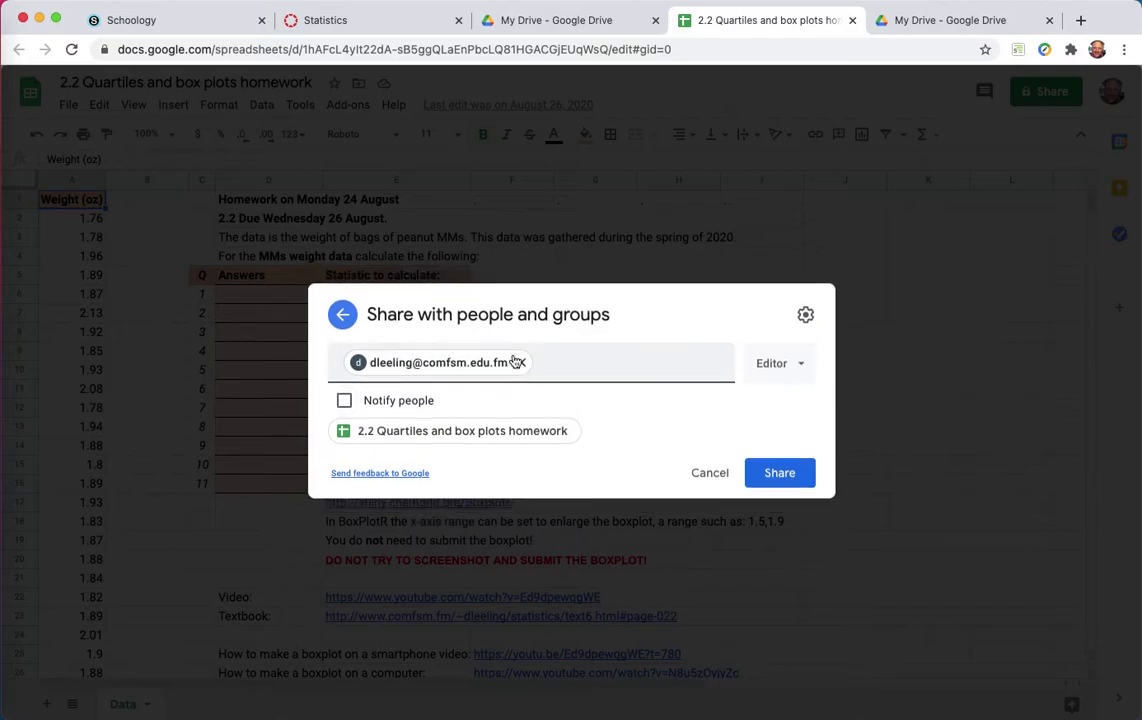
left_click(790, 475)
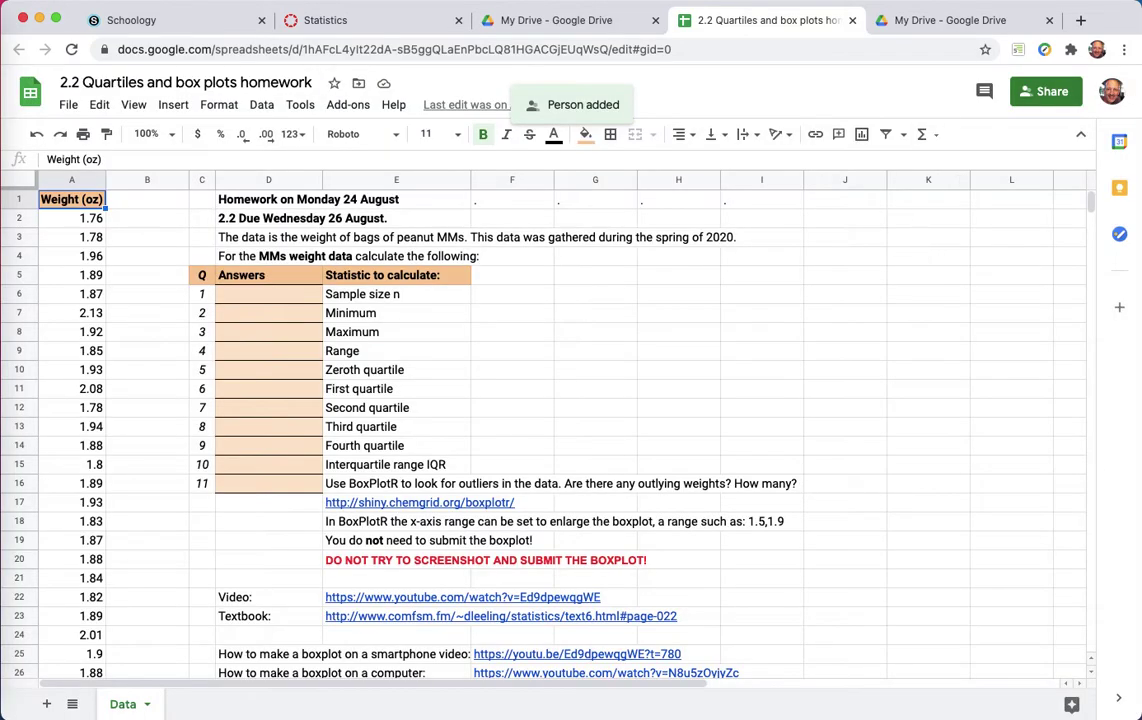
- In the college account's Drive, open the 2.2 Quartiles and box plots homework spreadsheet from the files shared with it
left_click(918, 22)
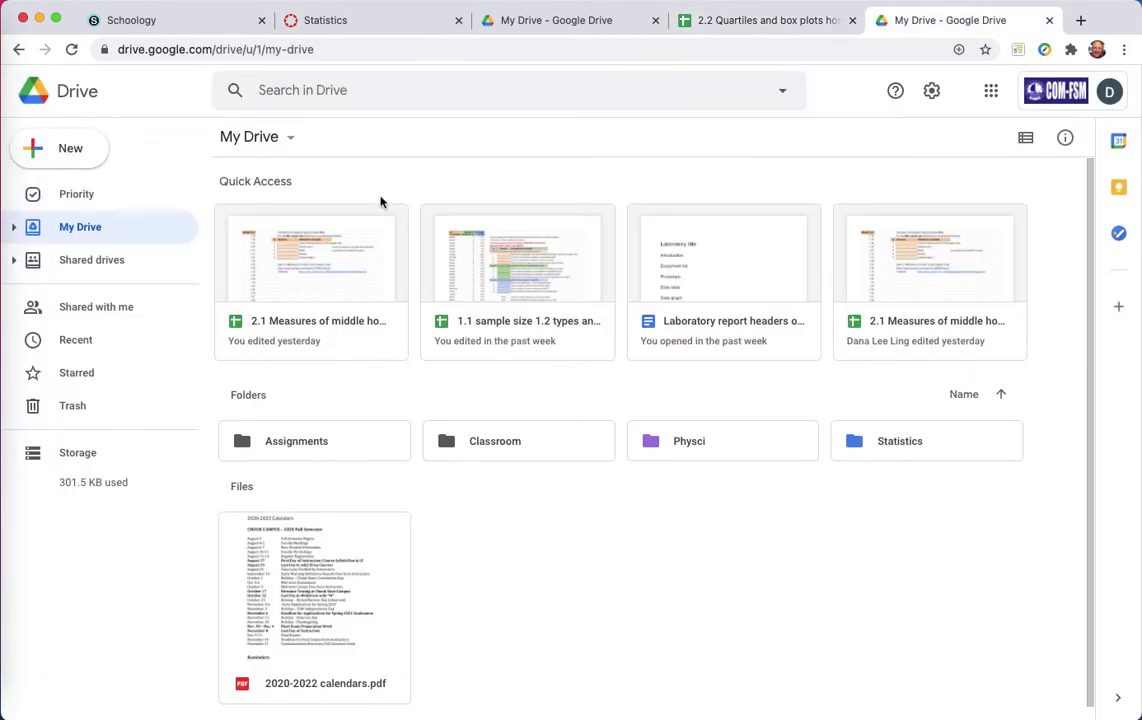
left_click(142, 316)
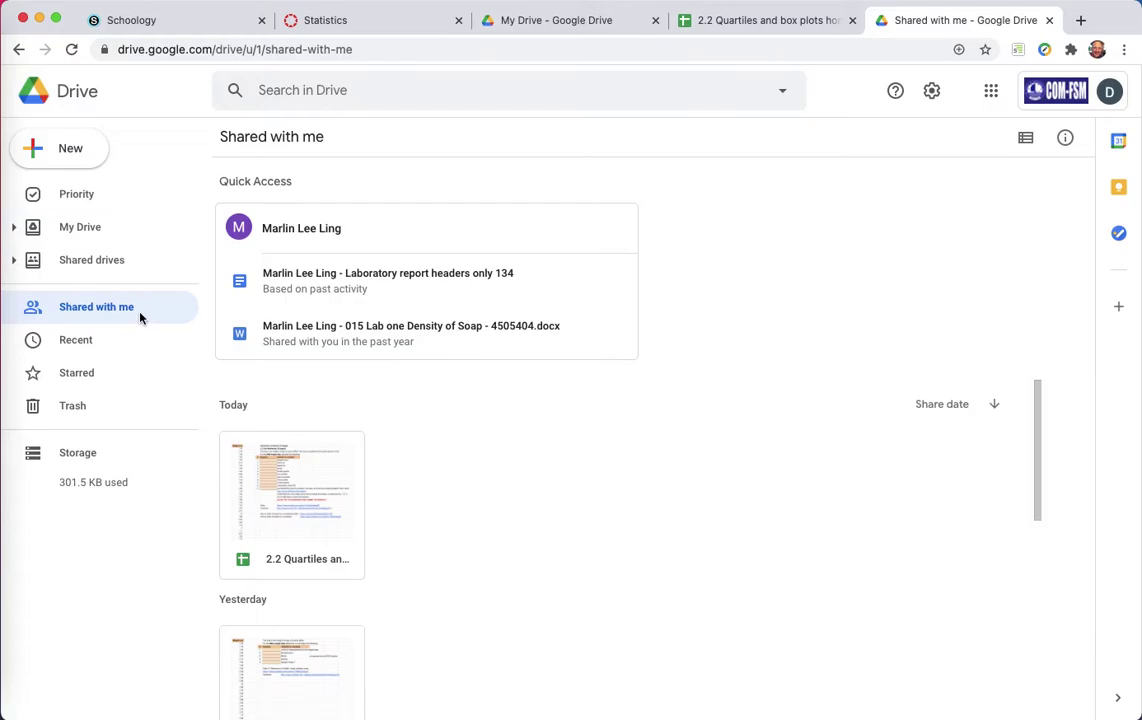
left_click(246, 483)
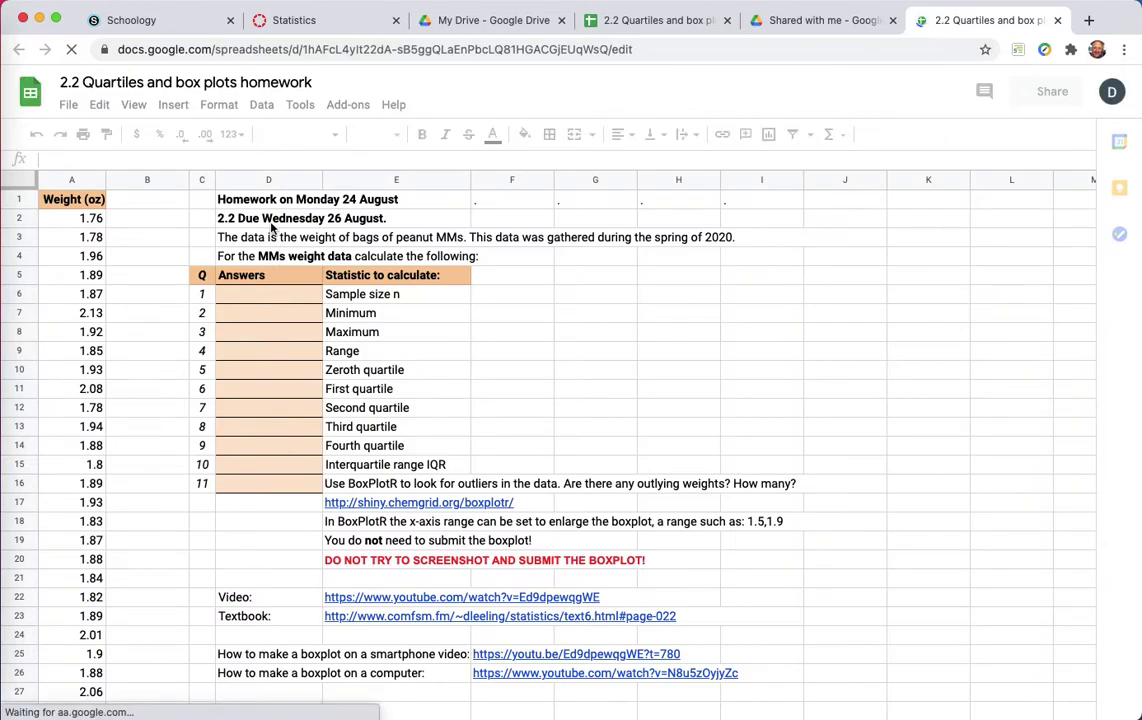
- Delete the homework date cells C1:I2, shifting the cells below up, and dismiss the signed-in account notice
left_click(266, 201)
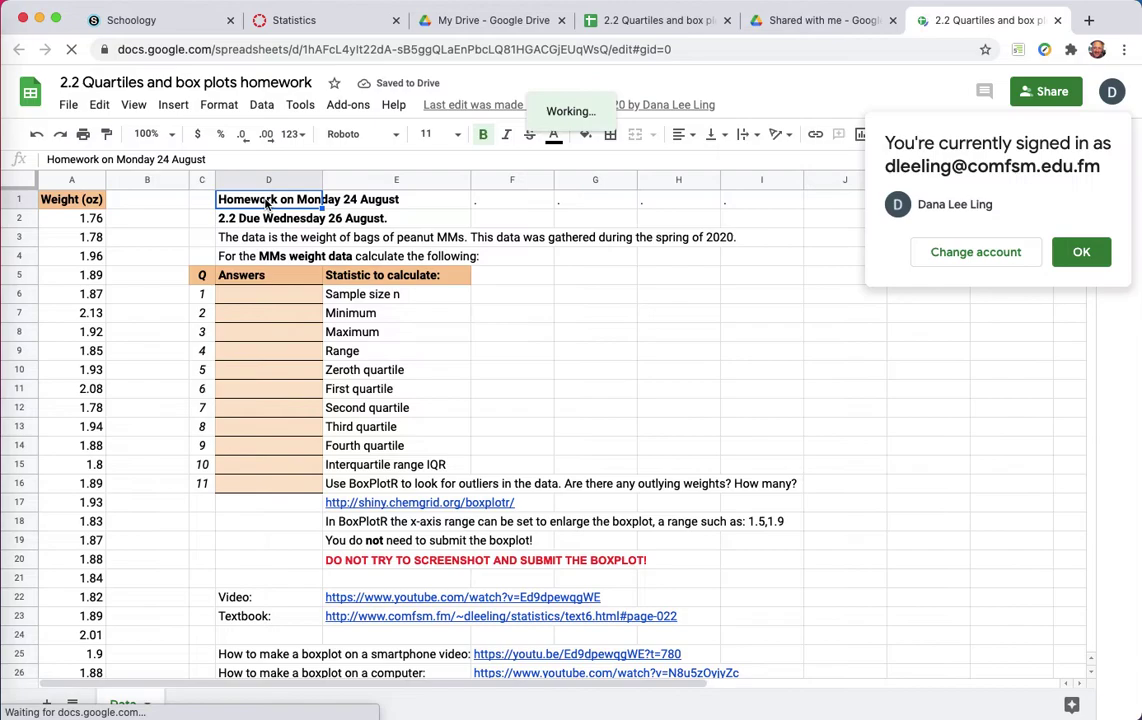
left_click_drag(265, 199, 266, 226)
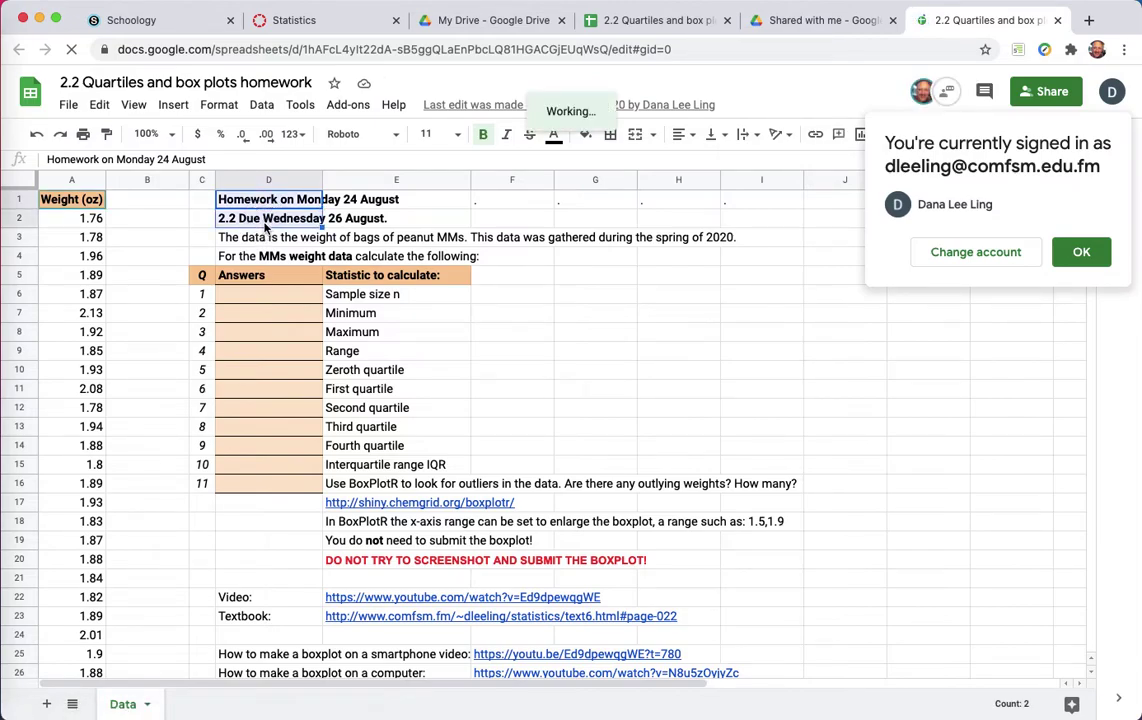
left_click(330, 238)
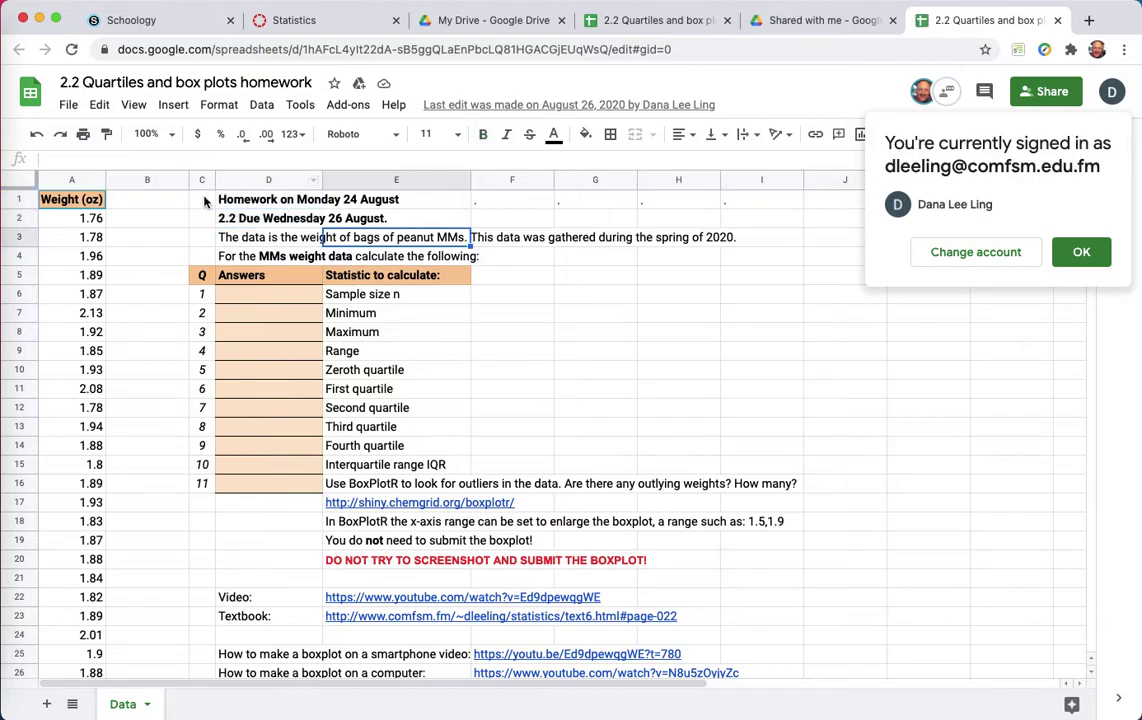
left_click_drag(204, 202, 767, 225)
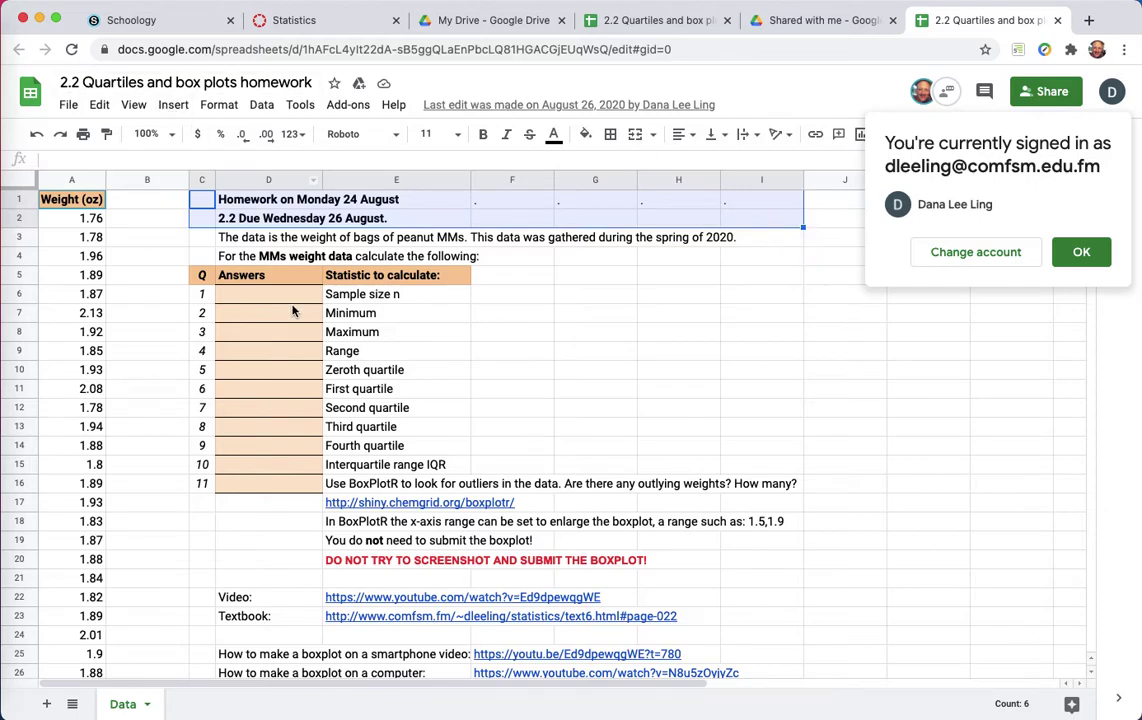
right_click(318, 212)
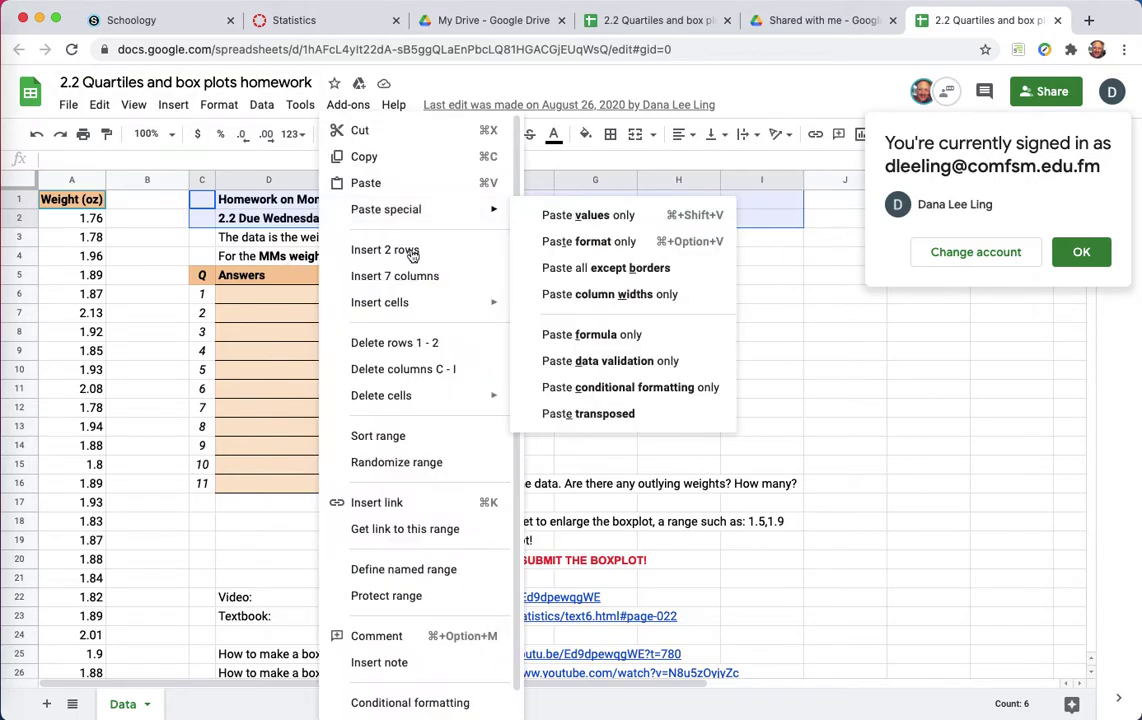
mouse_move(421, 401)
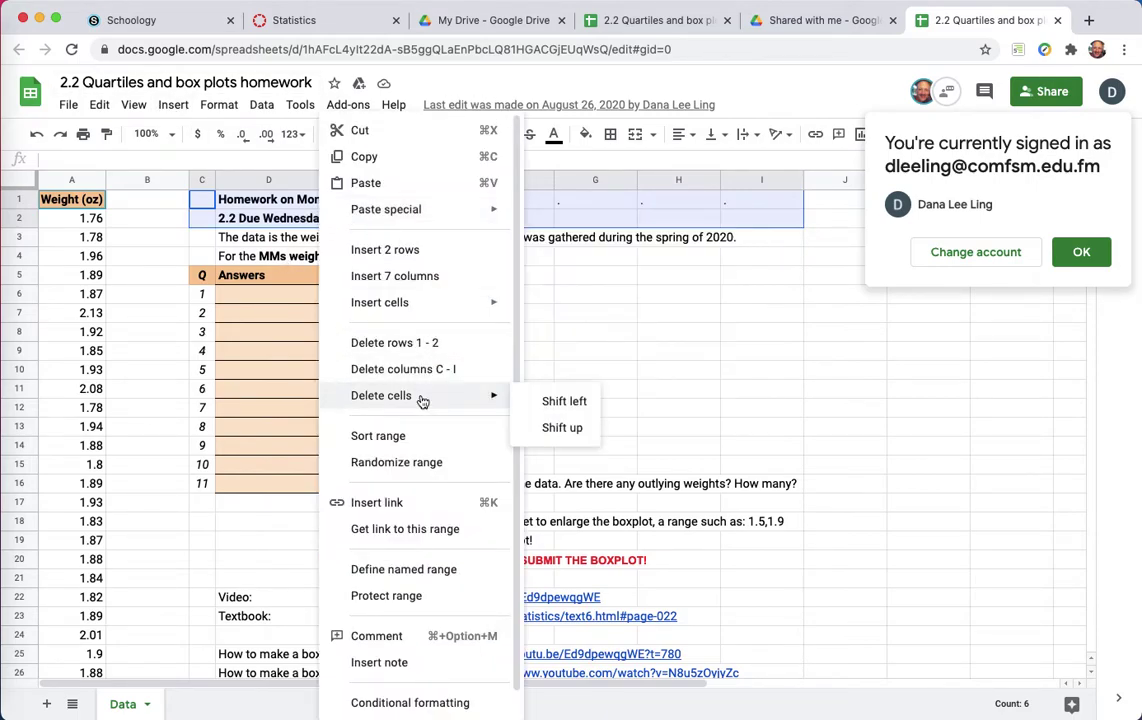
left_click(561, 428)
left_click(700, 278)
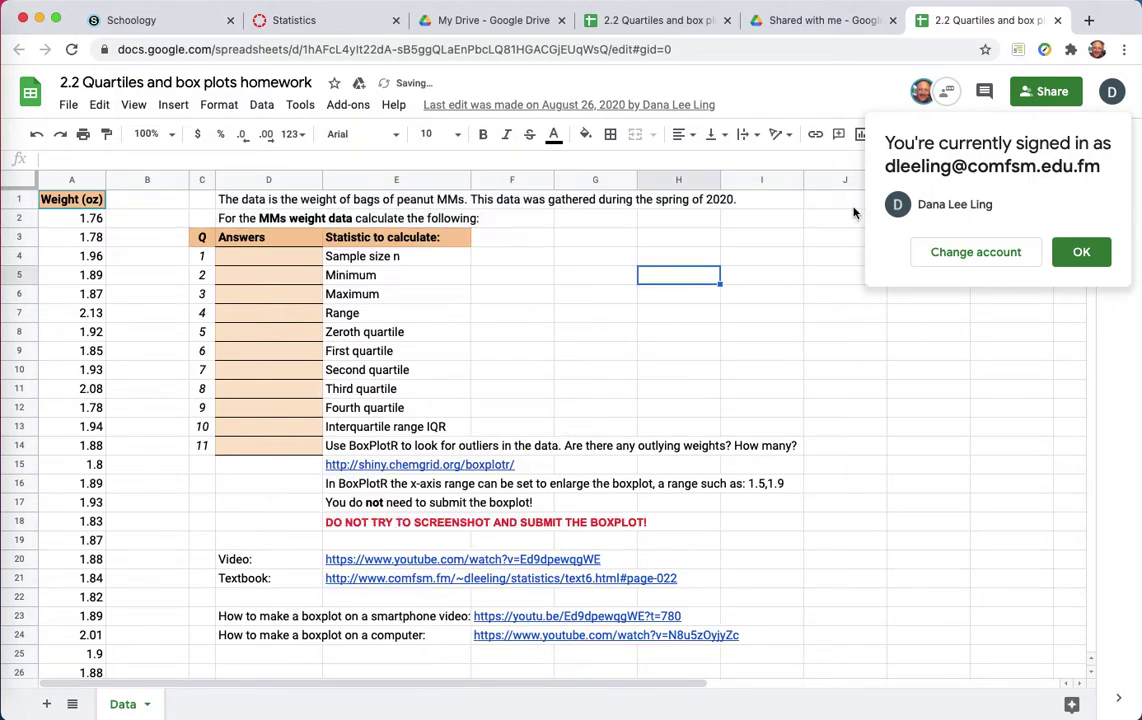
left_click(1081, 252)
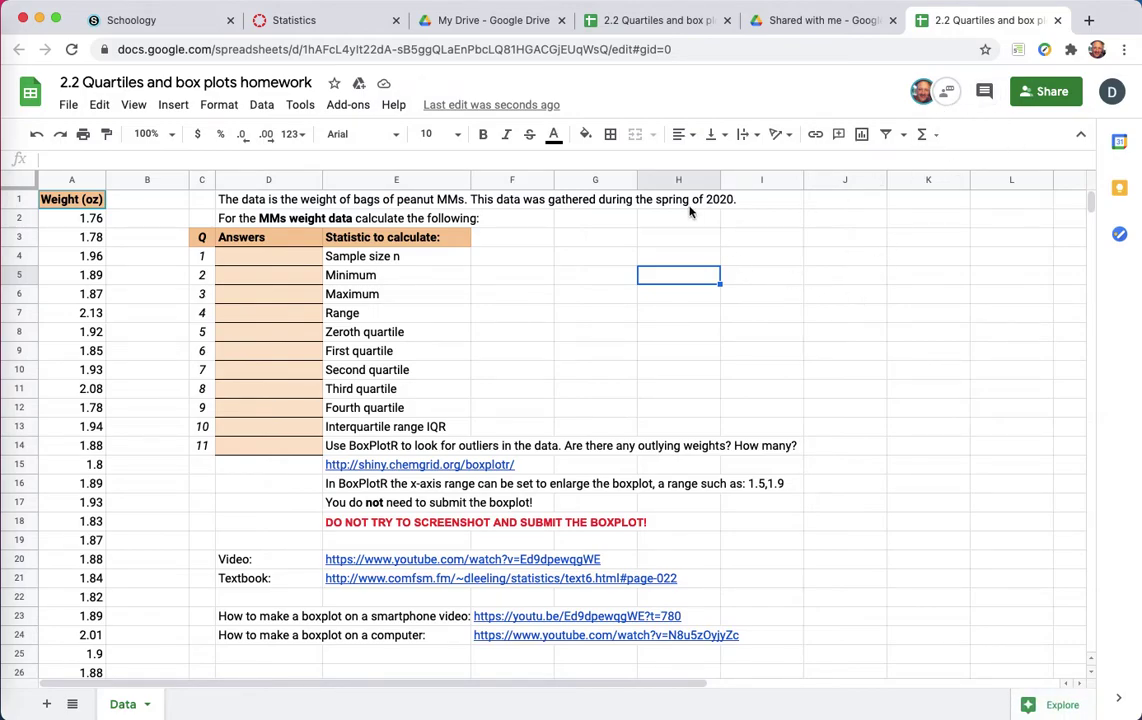
- Enter a single period in cell J1
left_click(829, 203)
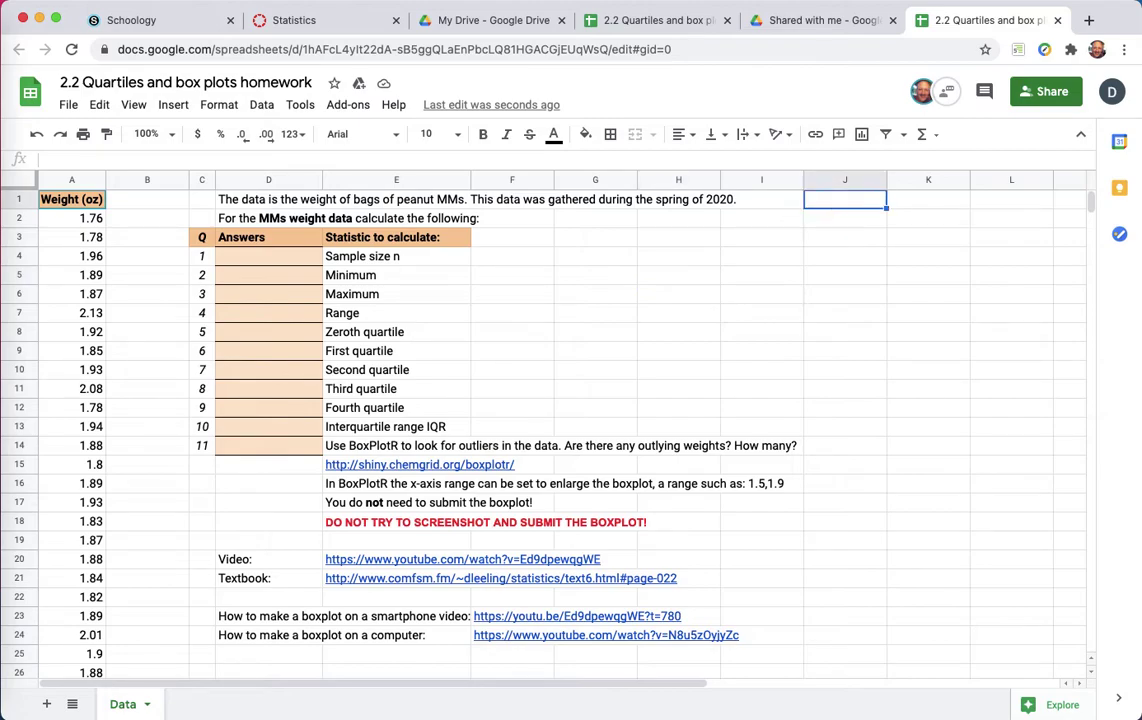
type(".")
key("Return")
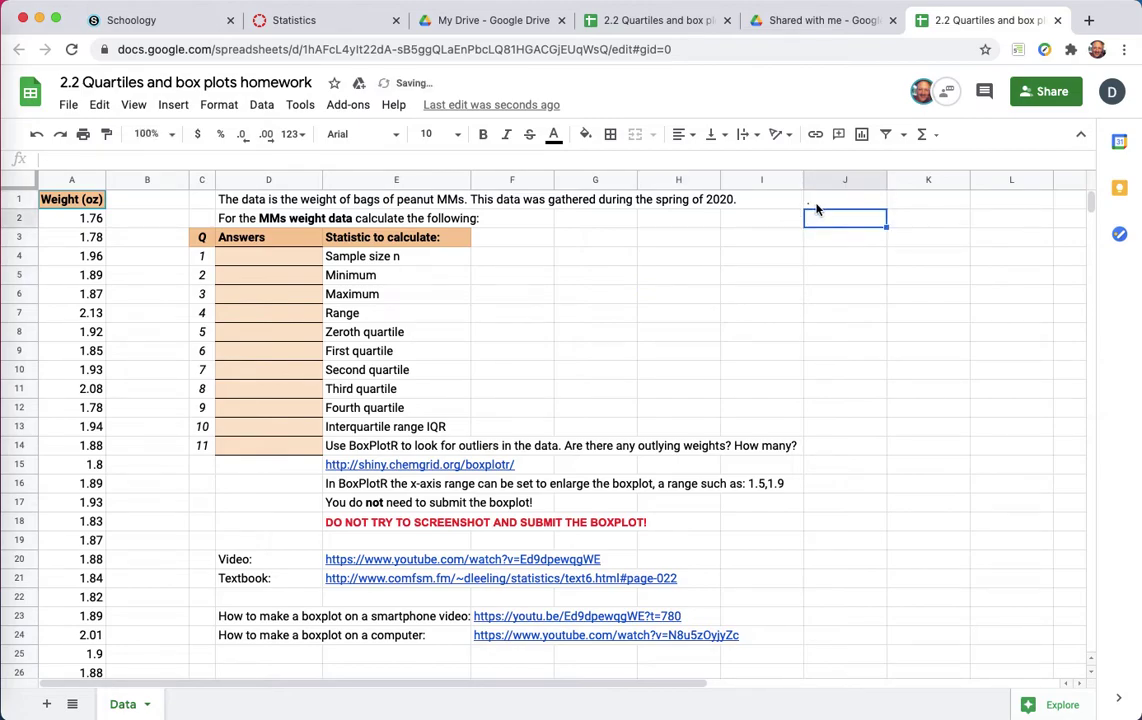
left_click(816, 204)
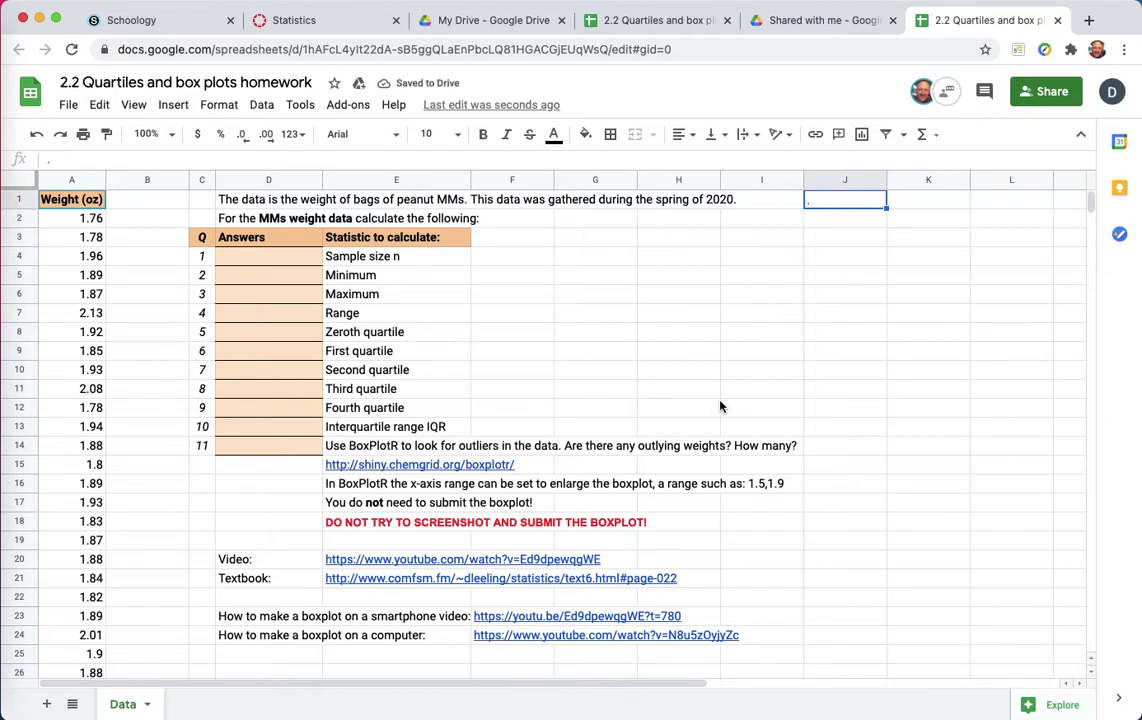
left_click(286, 198)
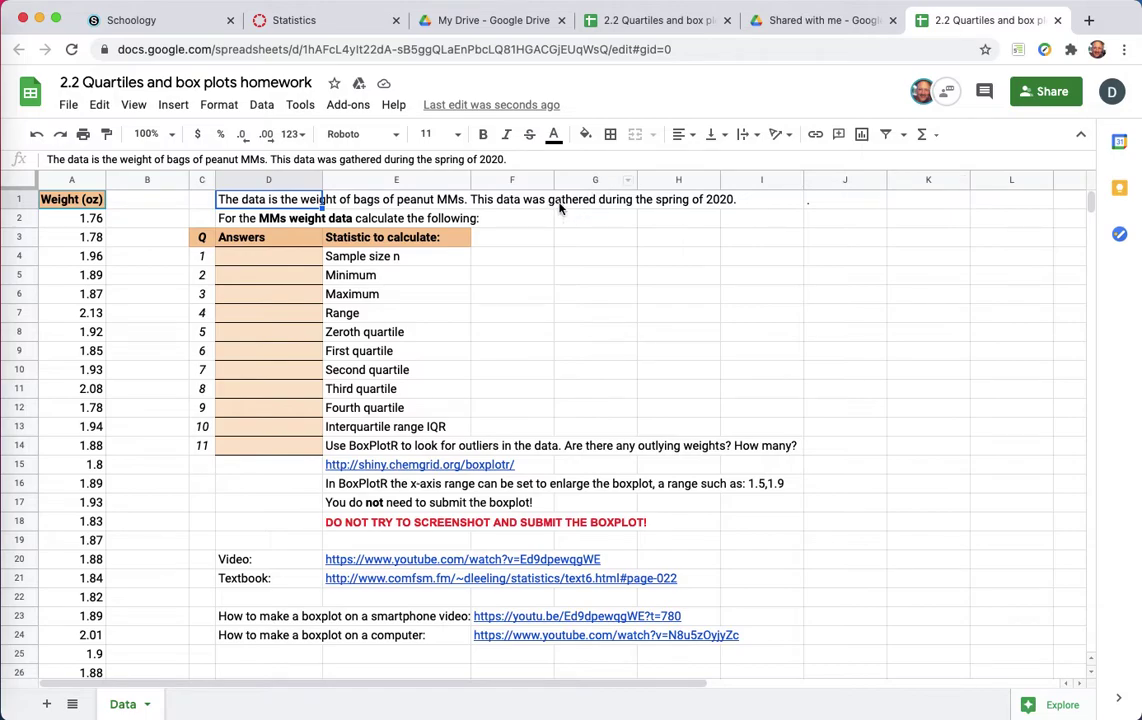
left_click(517, 615)
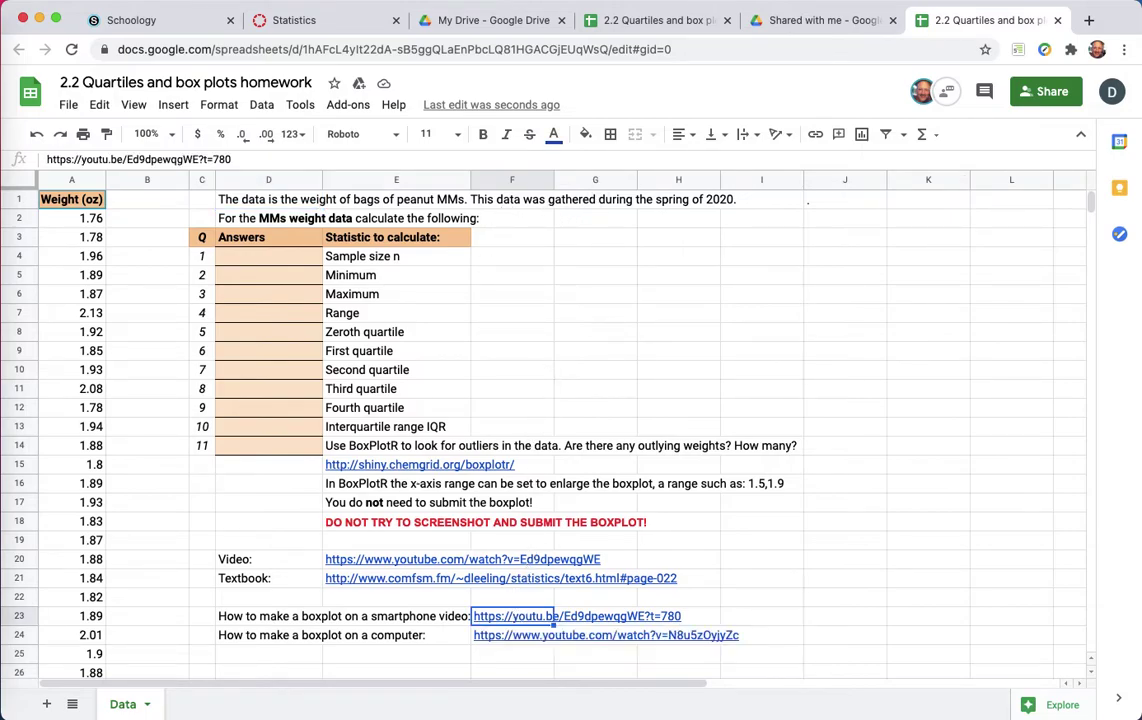
double_click(553, 617)
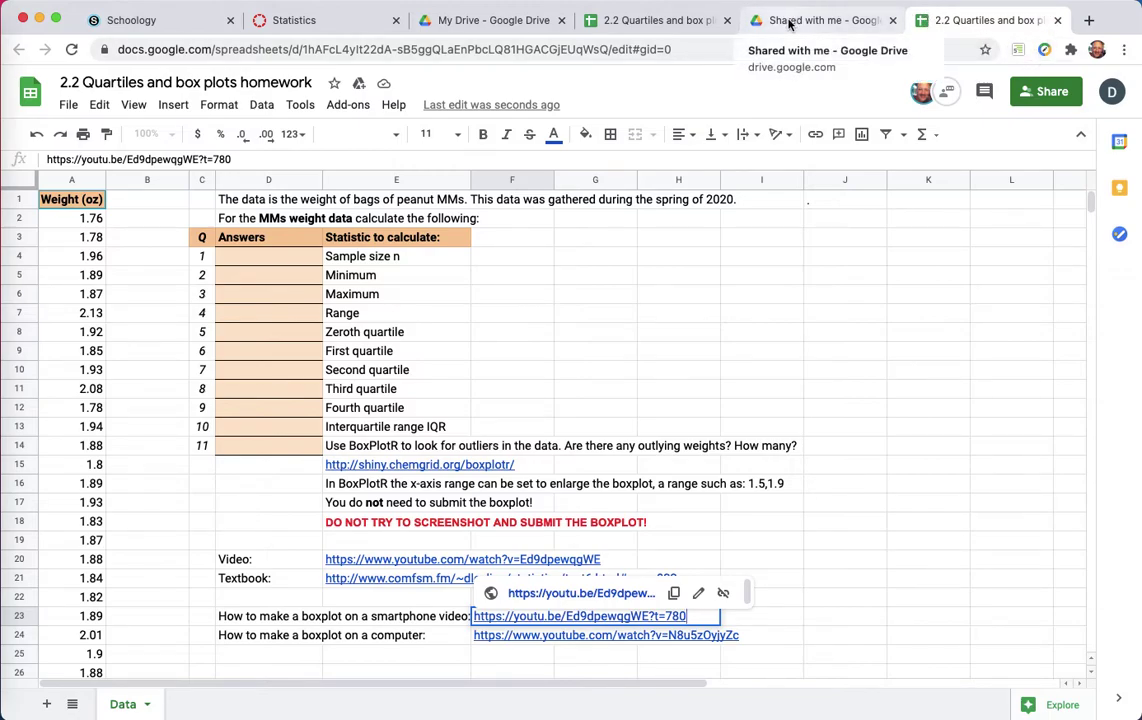
- Make a copy of the spreadsheet in My Drive named "2.2 Quartiles and box plots homework", without the "Copy of" prefix
left_click(70, 105)
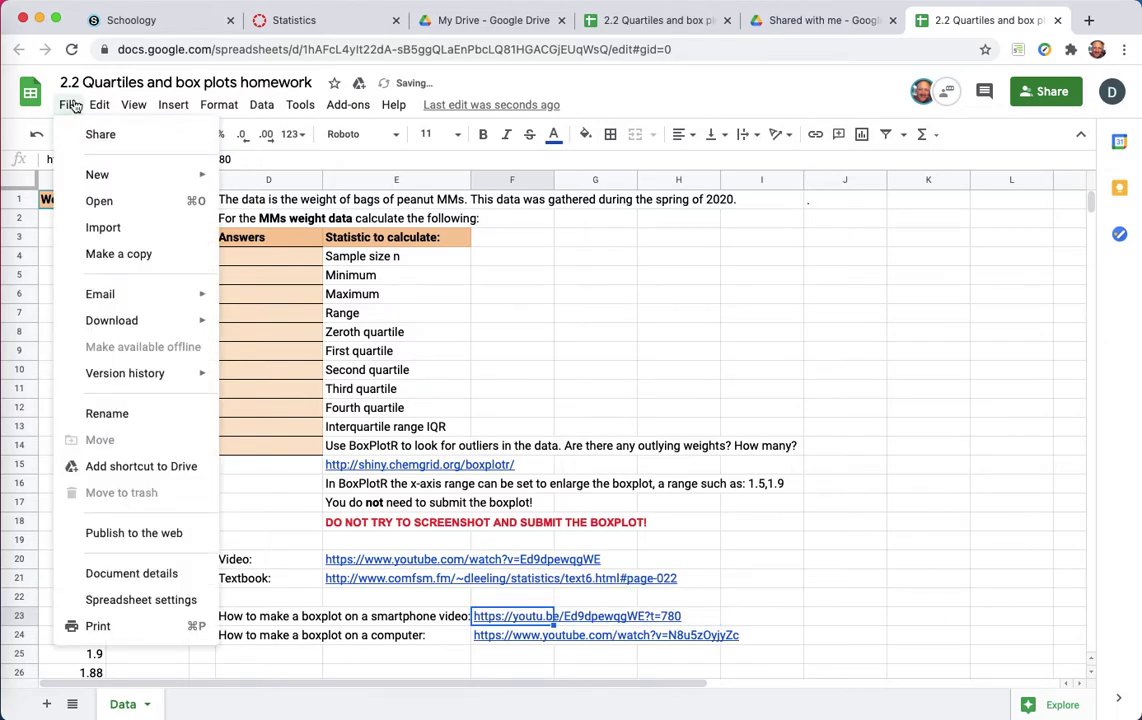
left_click(122, 255)
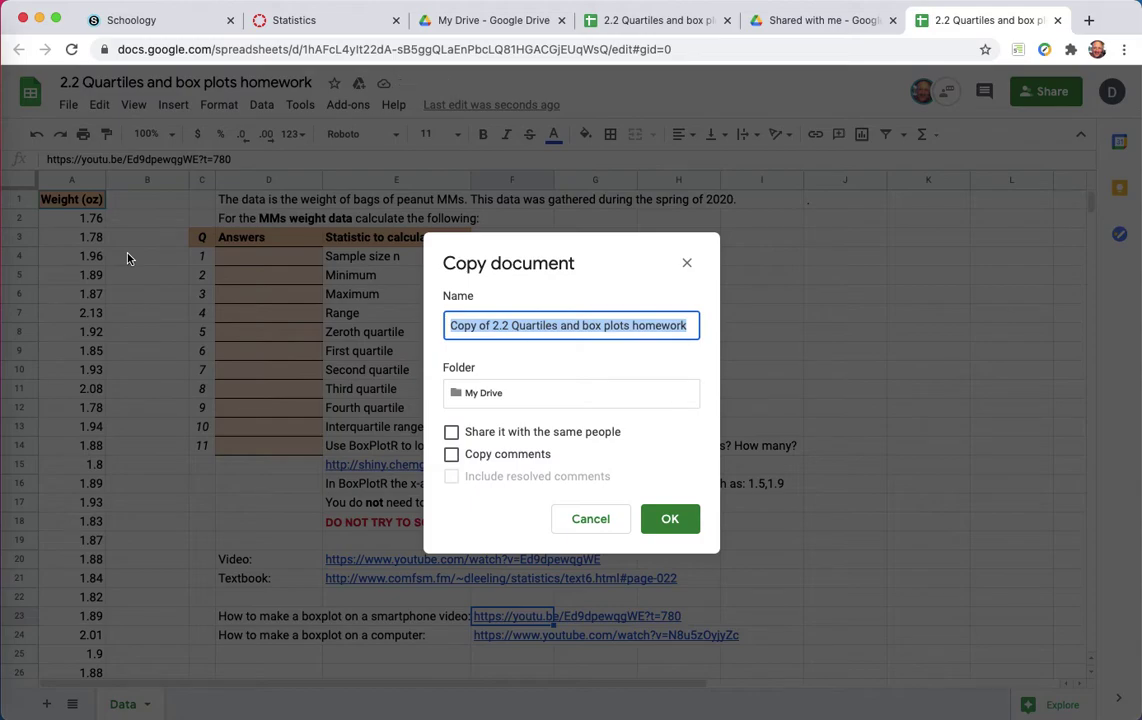
left_click(490, 326)
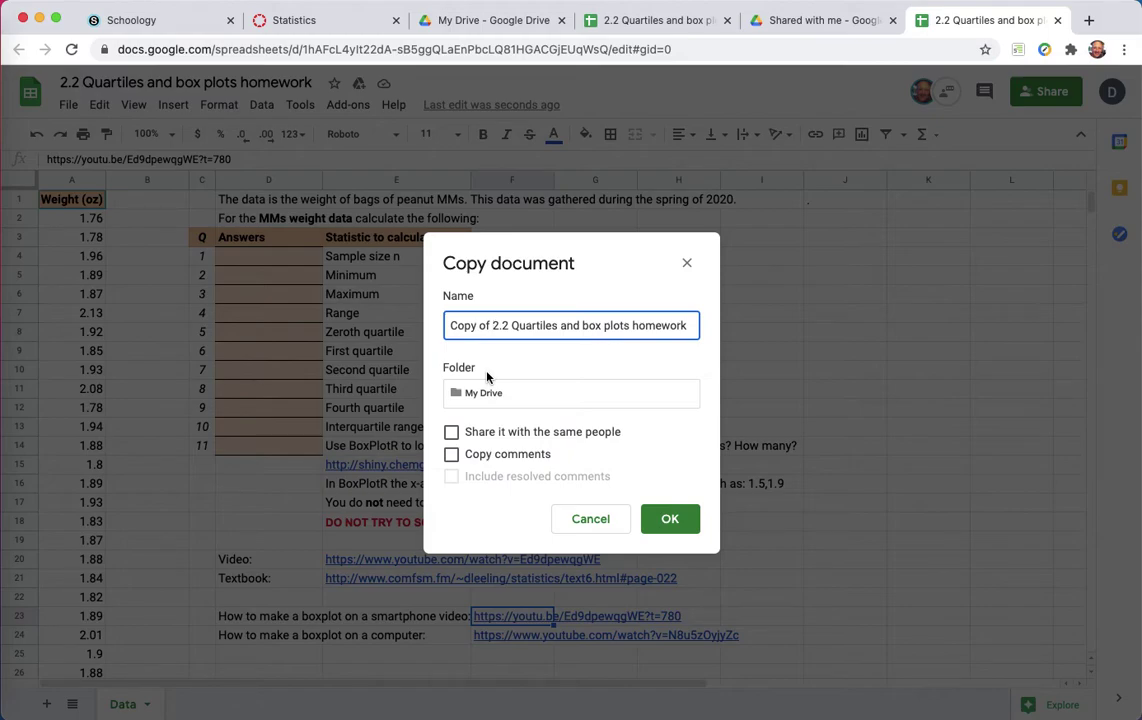
key("BackSpace")
key("BackSpace")
key("BackSpace")
key("BackSpace")
key("BackSpace")
key("BackSpace")
key("BackSpace")
key("BackSpace")
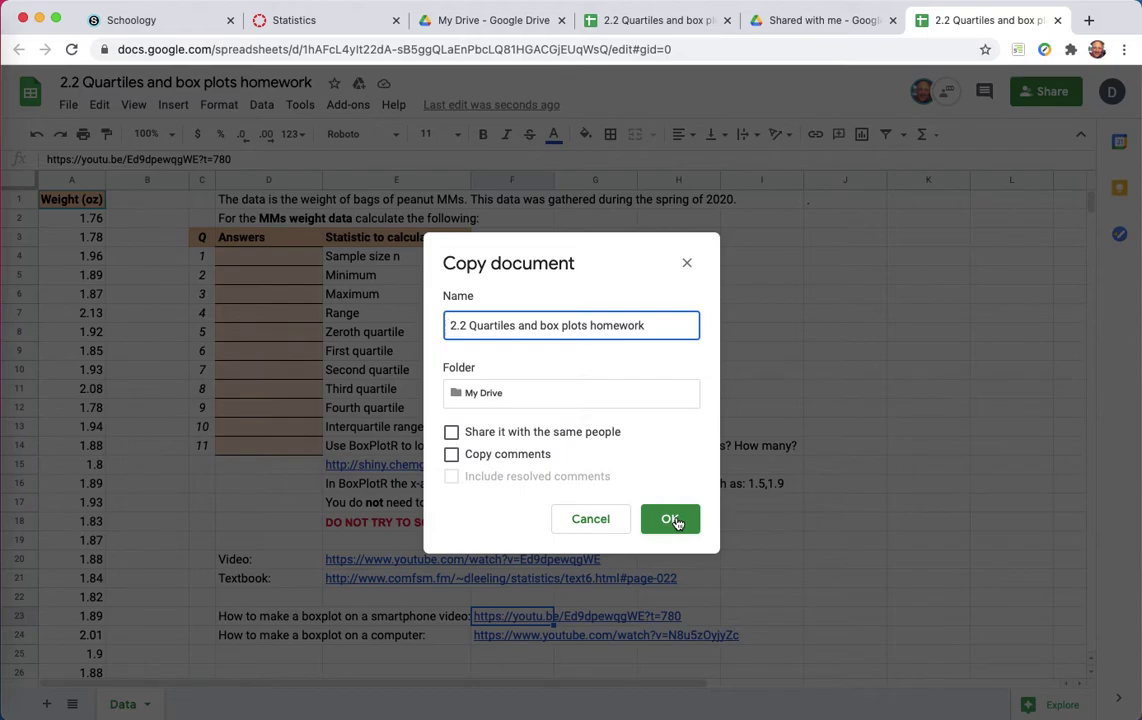
left_click(659, 324)
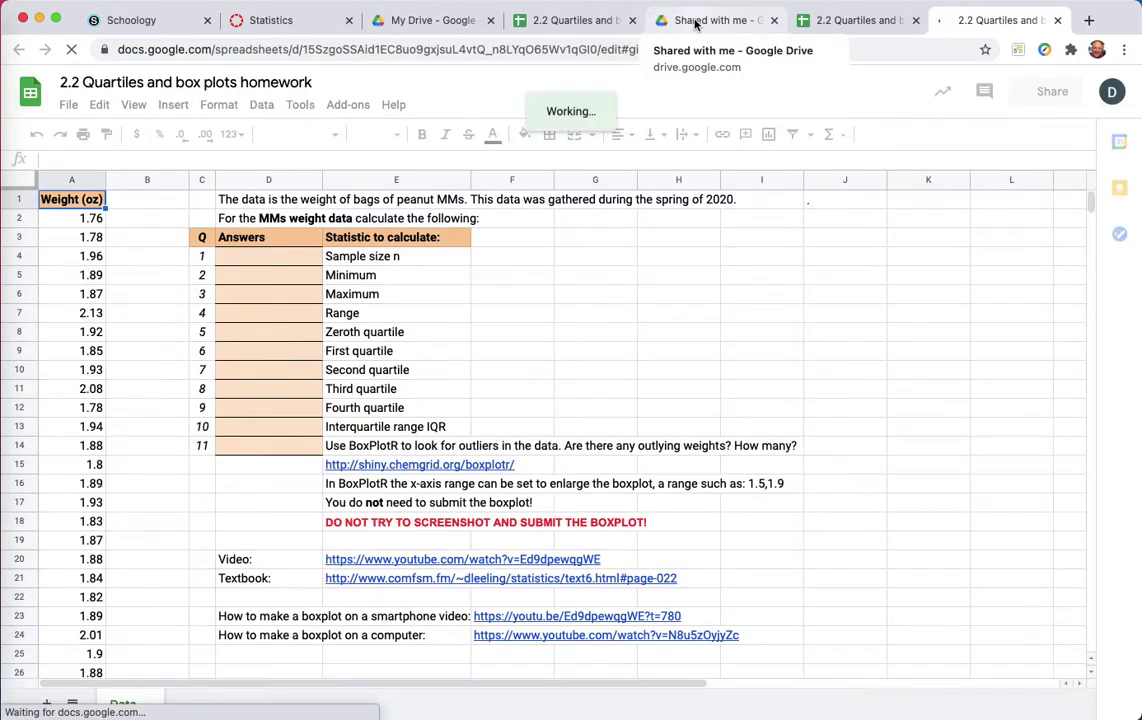
- Locate the copied homework spreadsheet in the college account's My Drive and return to the files shared with the account
left_click(697, 21)
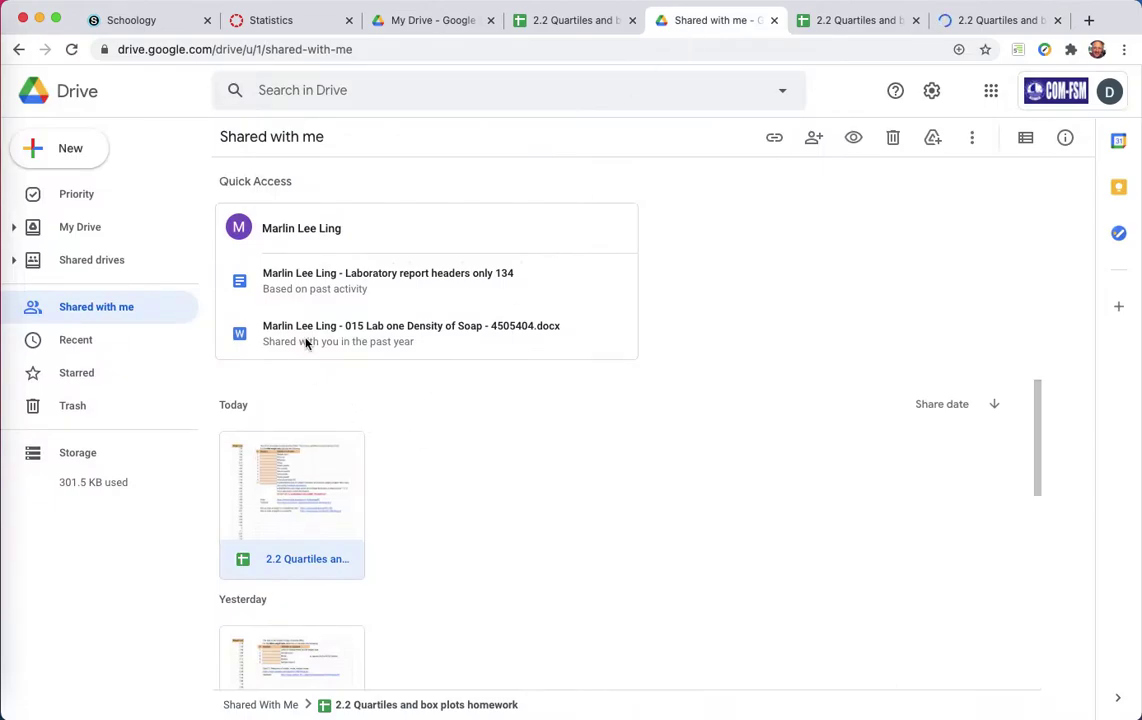
left_click(82, 231)
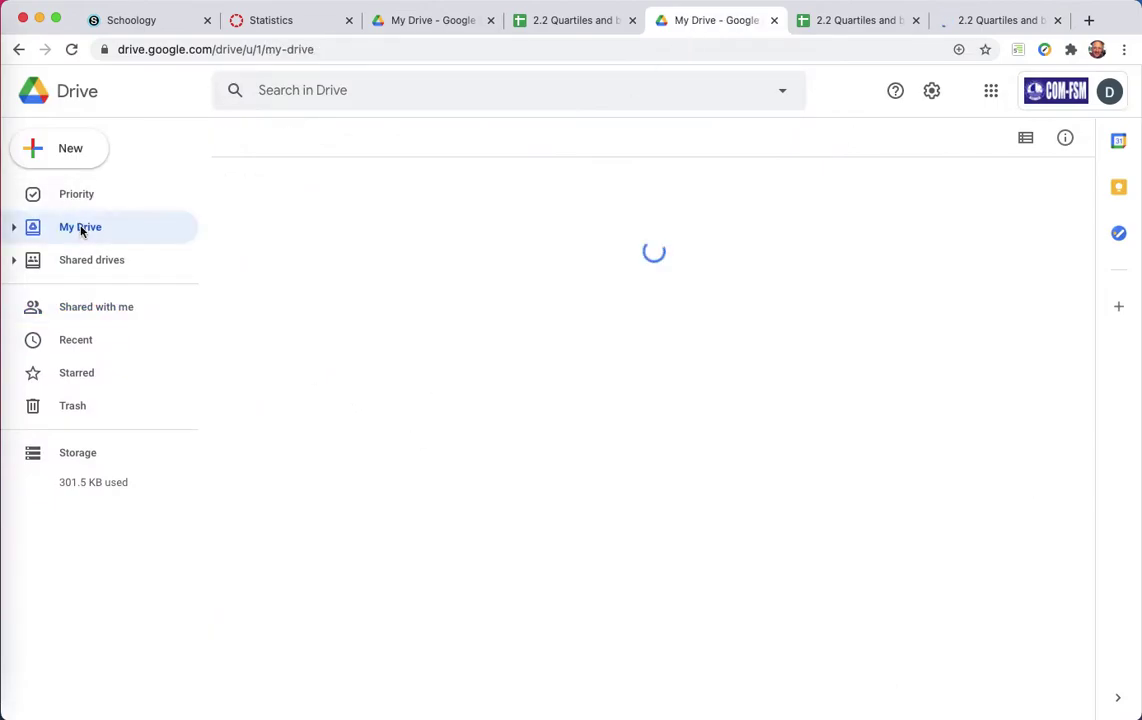
scroll(340, 578, "down", 1)
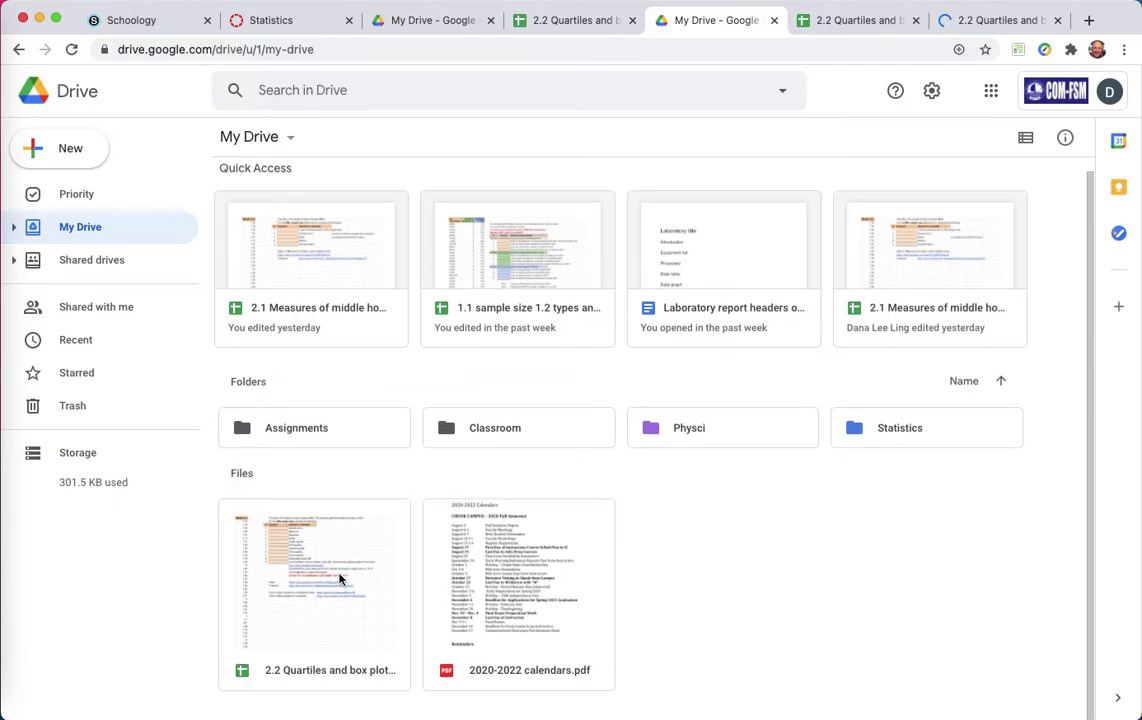
left_click(340, 578)
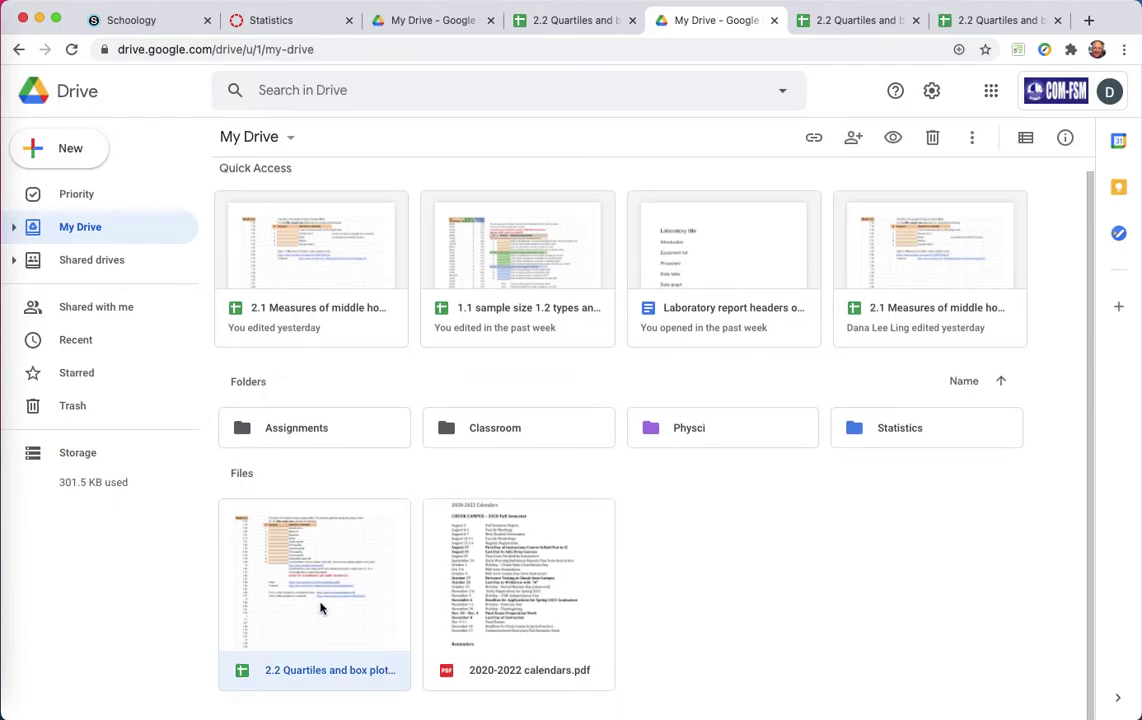
left_click(121, 315)
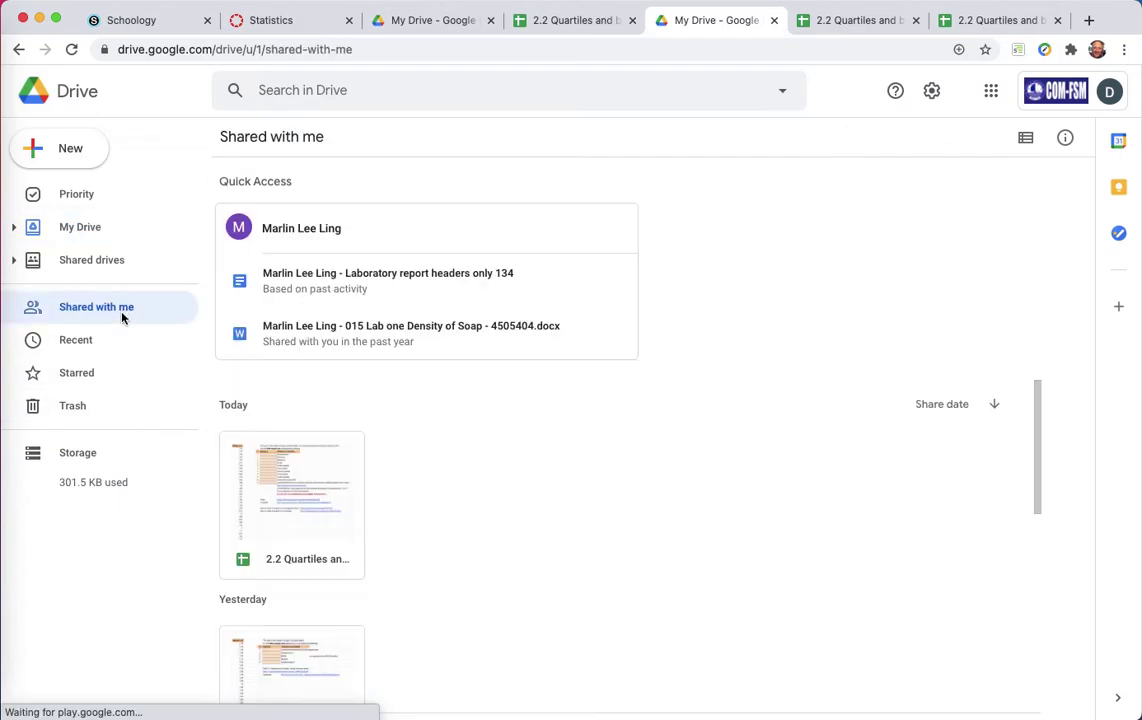
- Move the 2.2 Quartiles and box plots homework spreadsheet from My Drive into the Statistics folder and open that folder
left_click(308, 515)
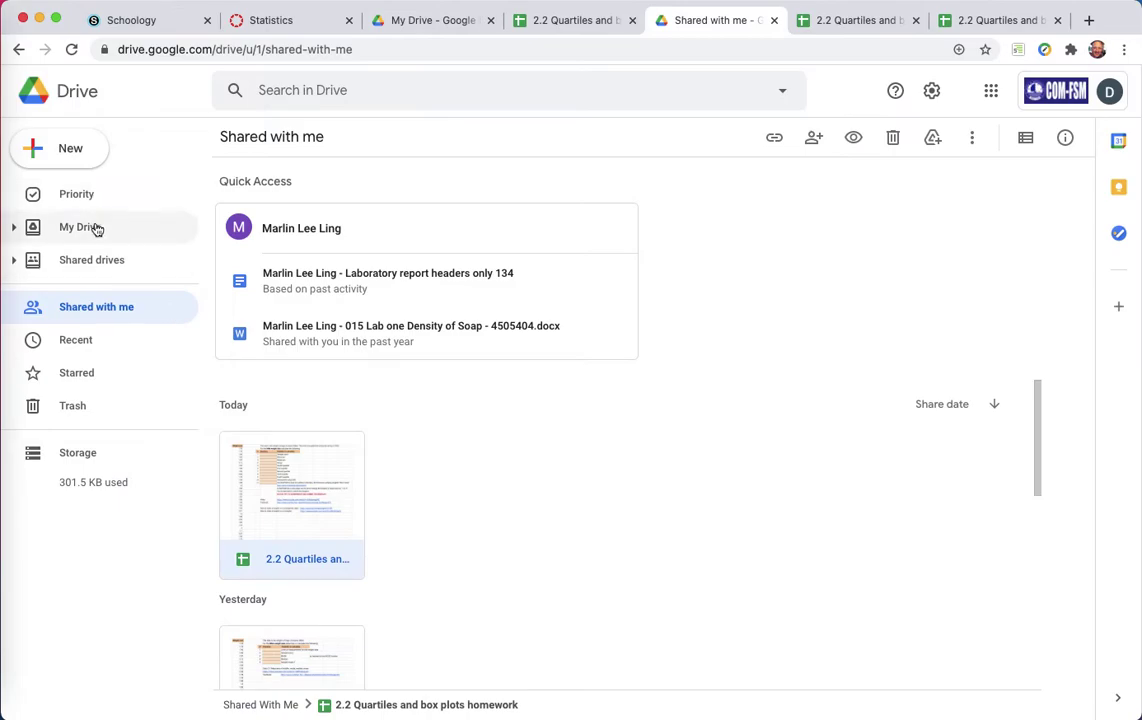
left_click(94, 227)
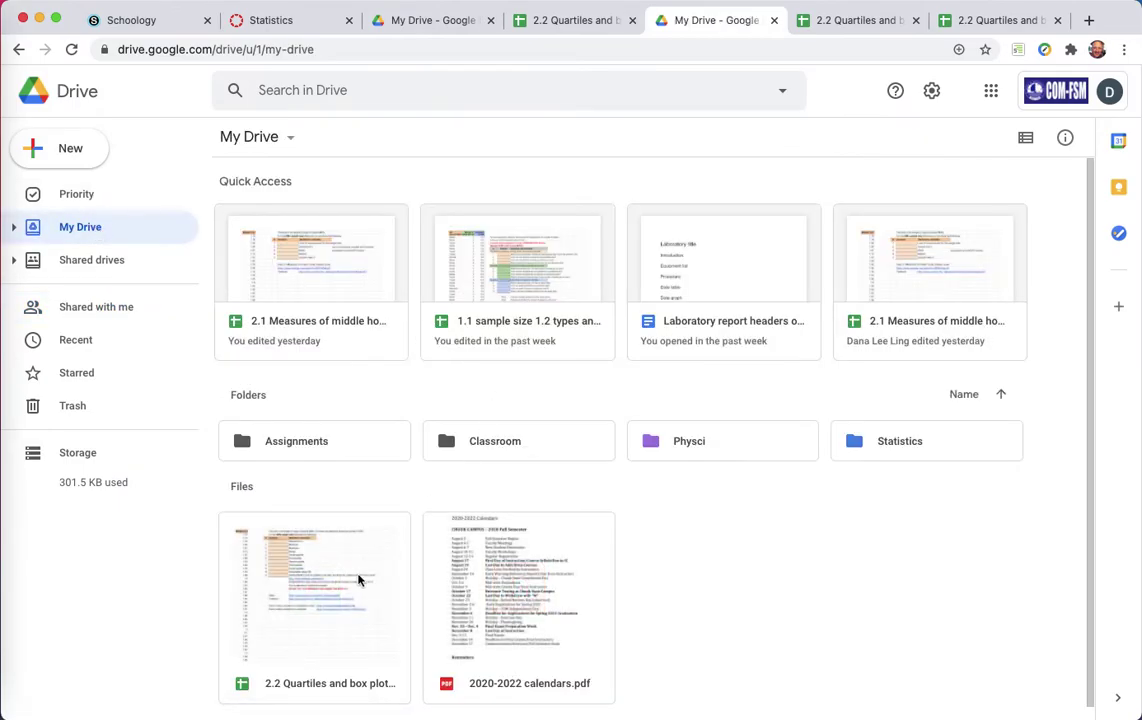
left_click(358, 580)
left_click_drag(359, 579, 920, 441)
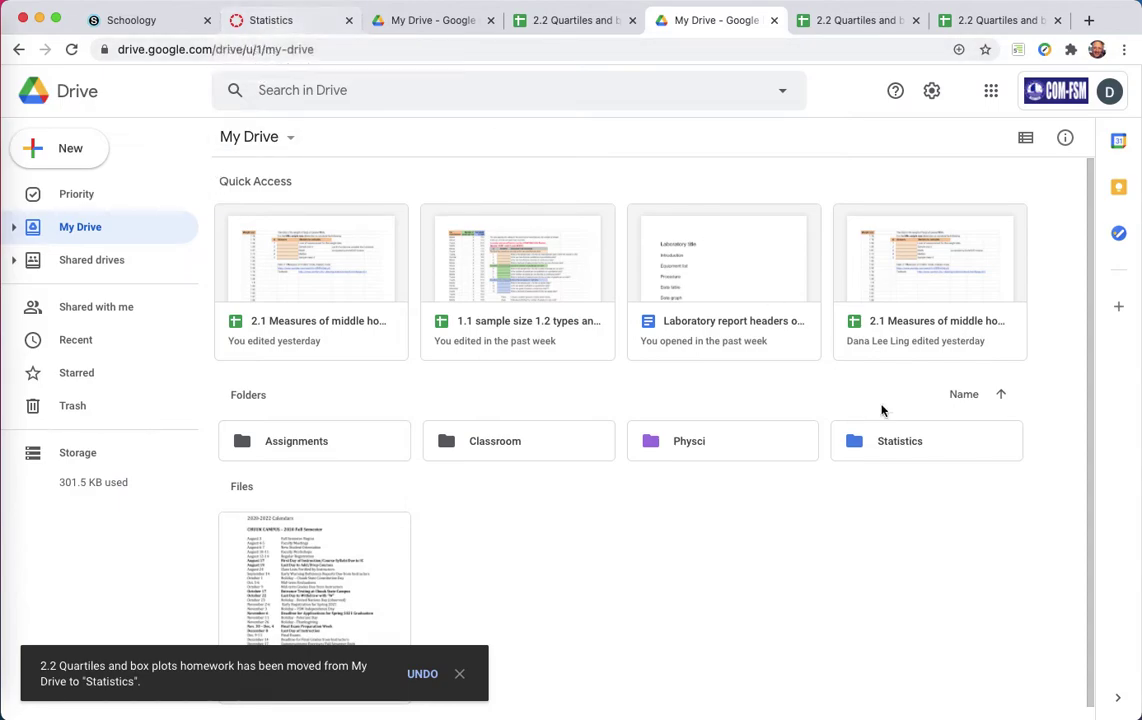
double_click(890, 439)
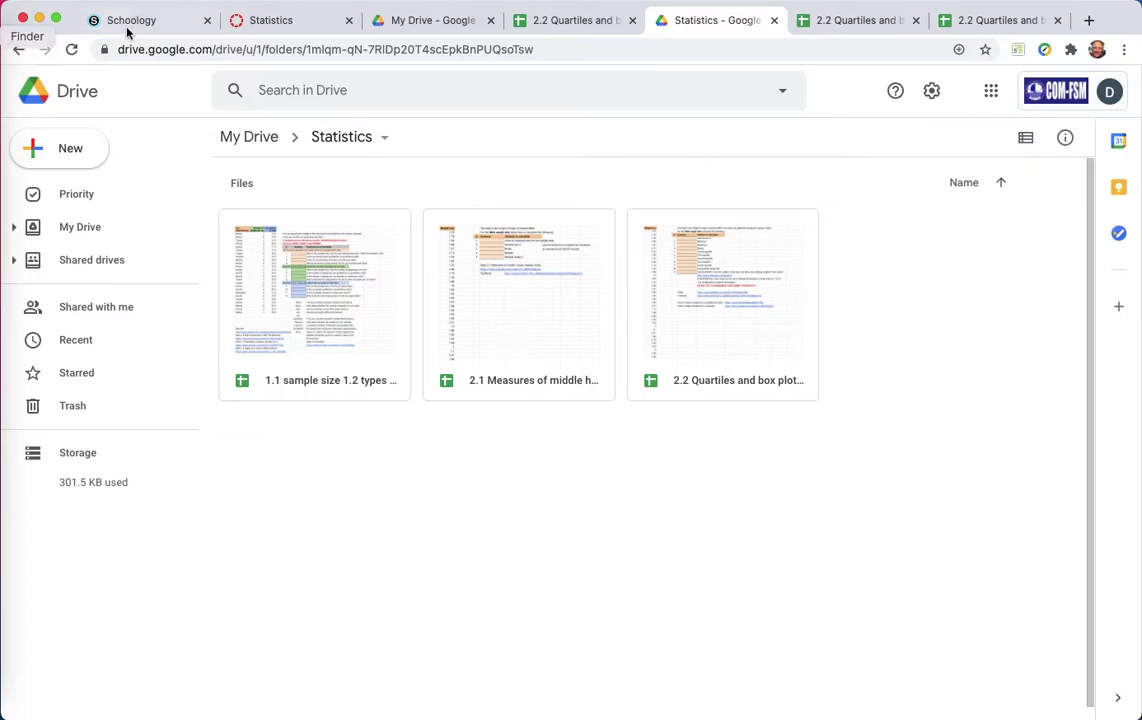
- Switch to the Statistics course in Canvas and start a new assignment
left_click(258, 20)
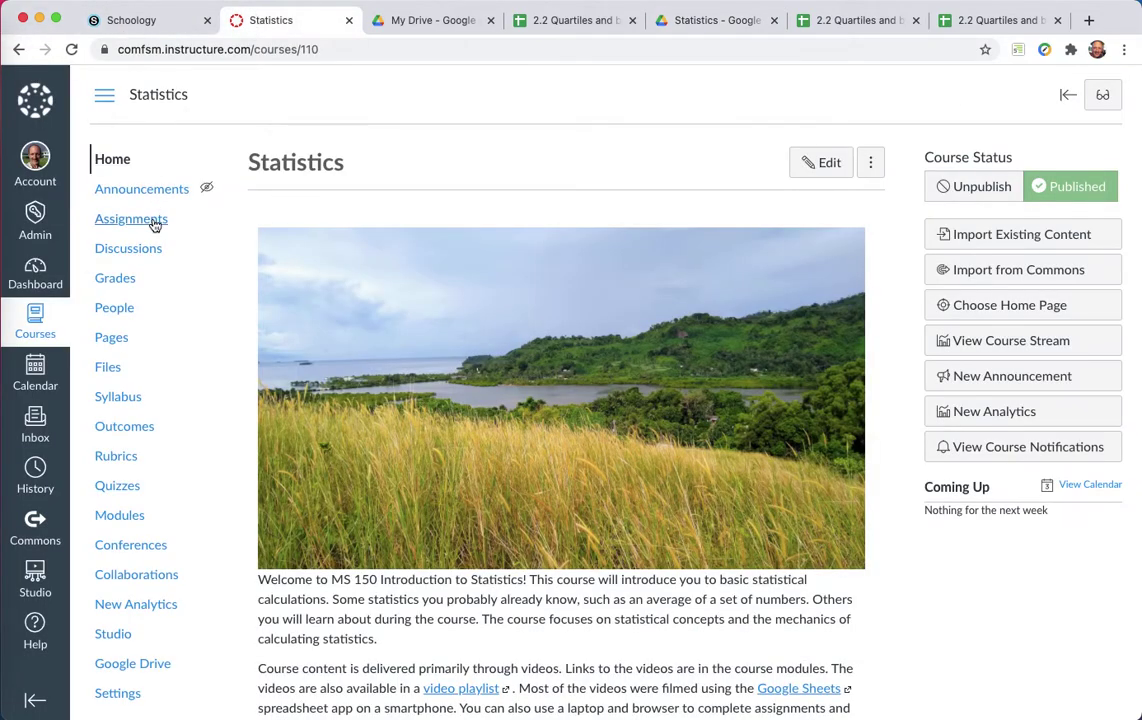
scroll(152, 224, "down", 2)
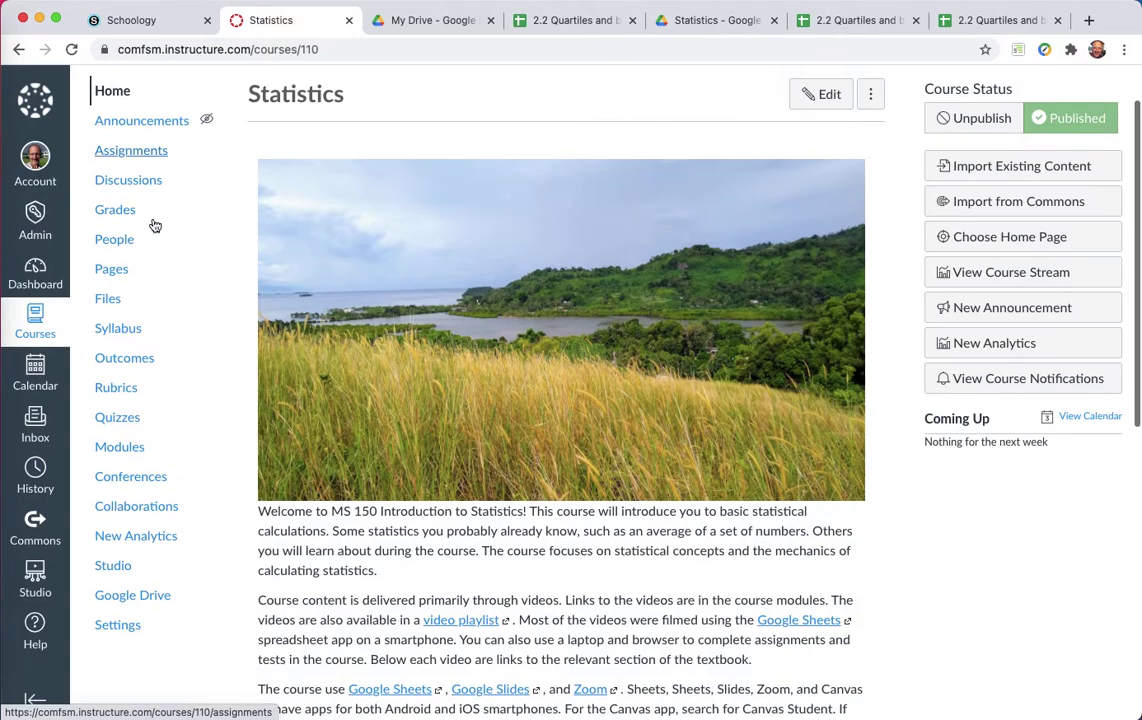
left_click(144, 158)
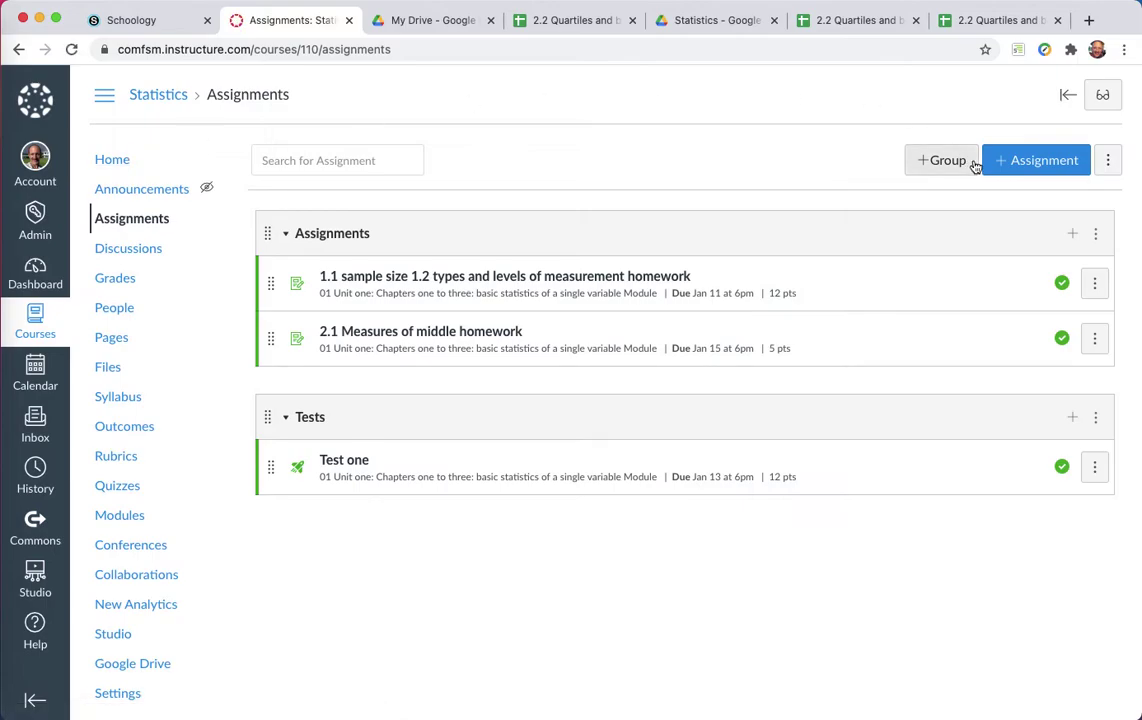
left_click(1012, 170)
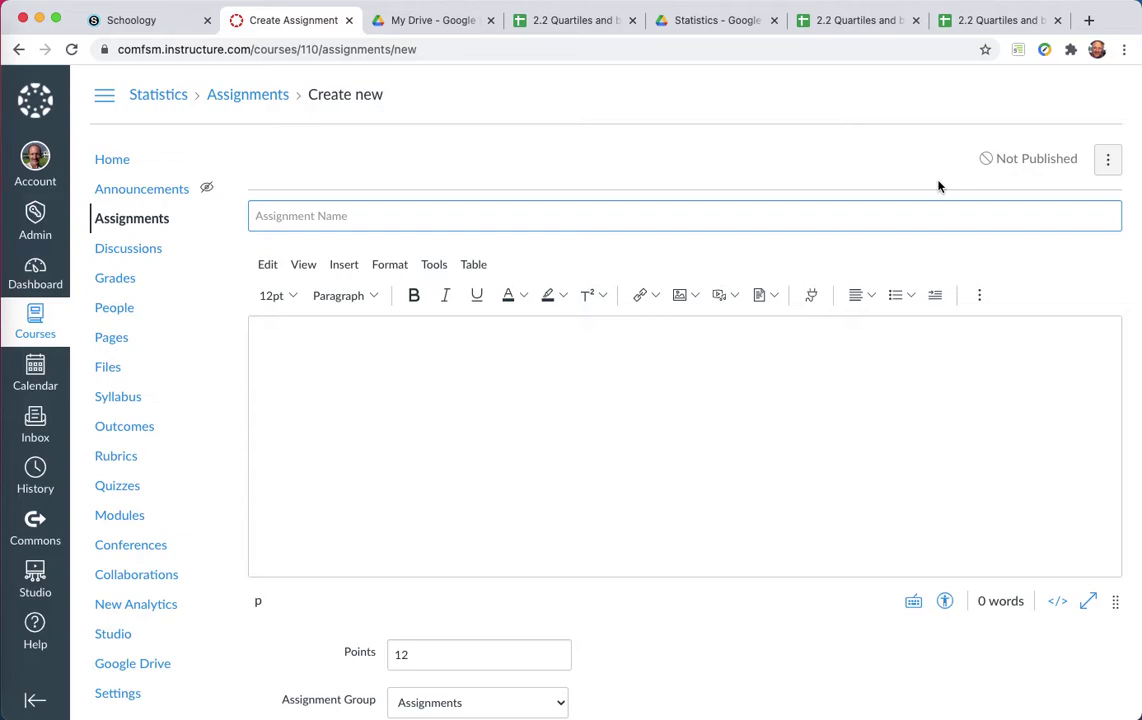
- Name the assignment "2.2 Quartiles and box plots homework", copying the title from the Google Sheets spreadsheet
left_click(845, 20)
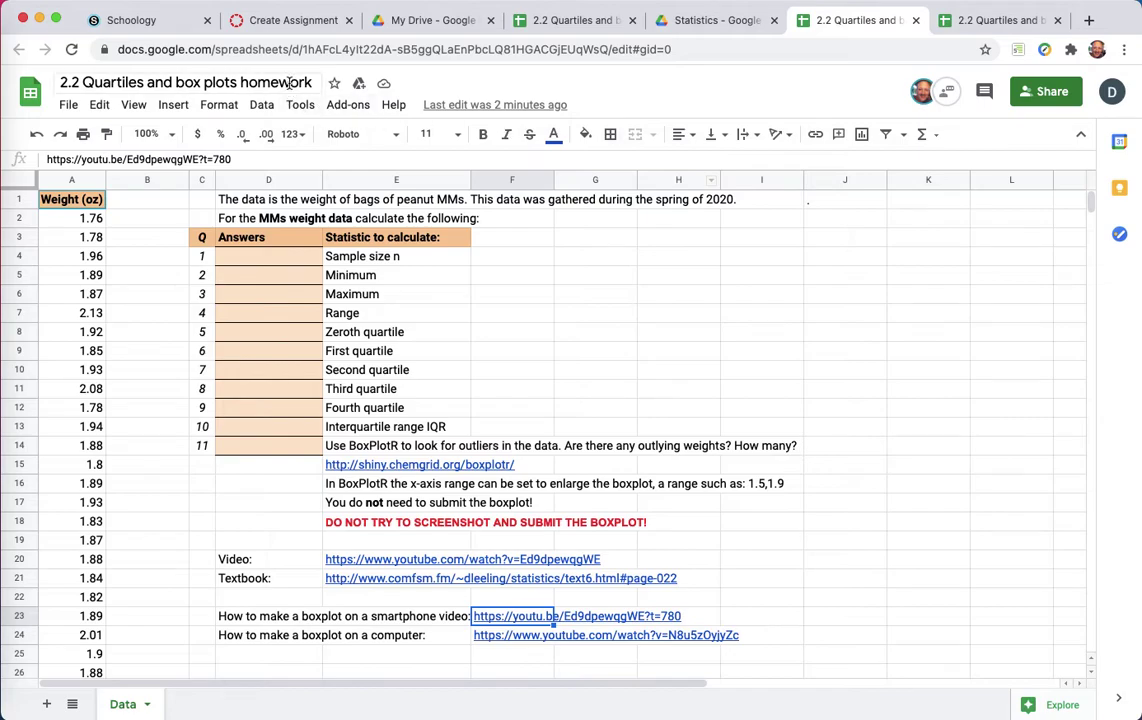
left_click(289, 84)
key("ctrl+c")
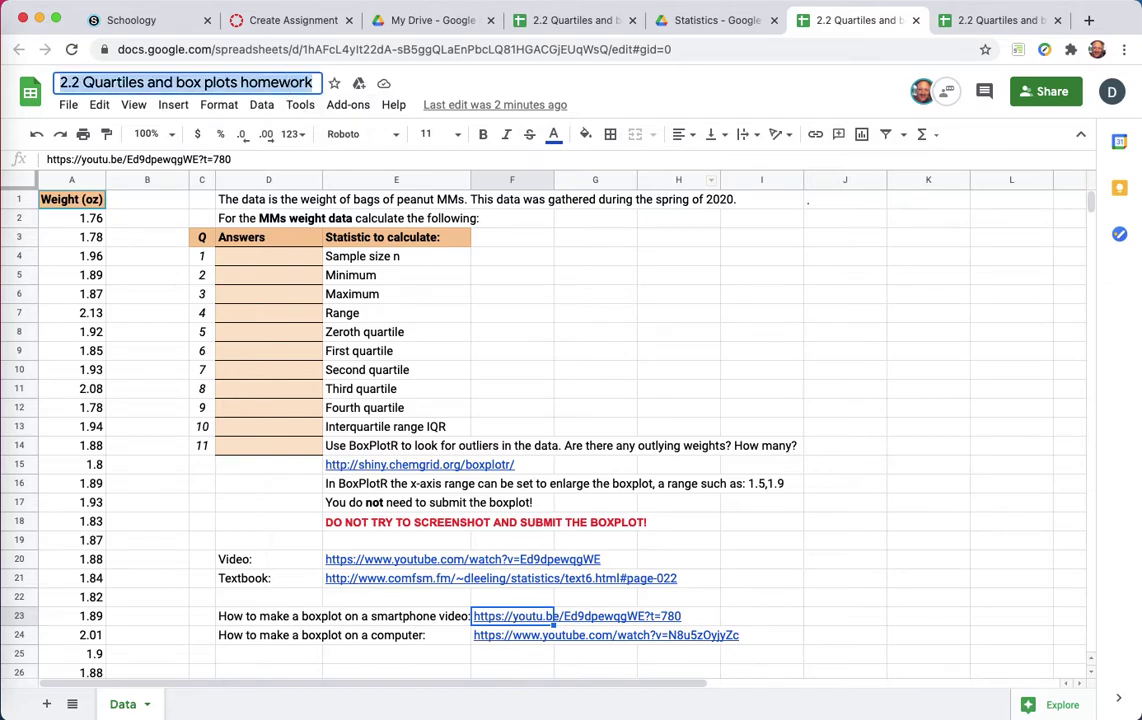
left_click(260, 24)
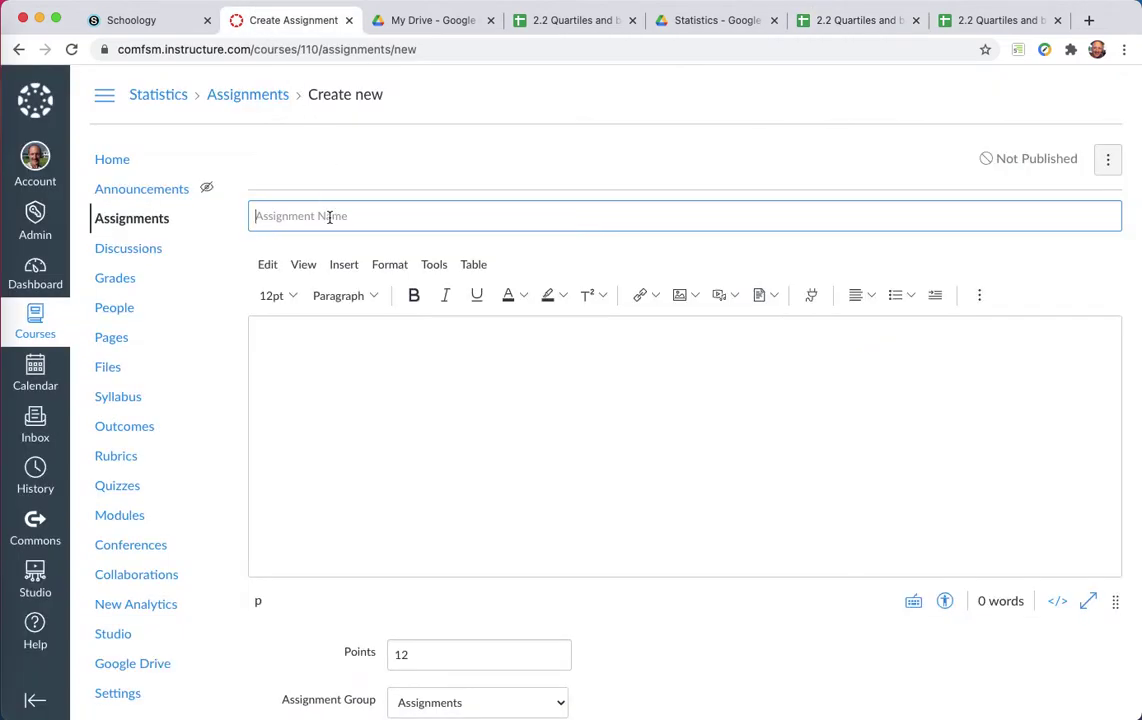
key("ctrl+v")
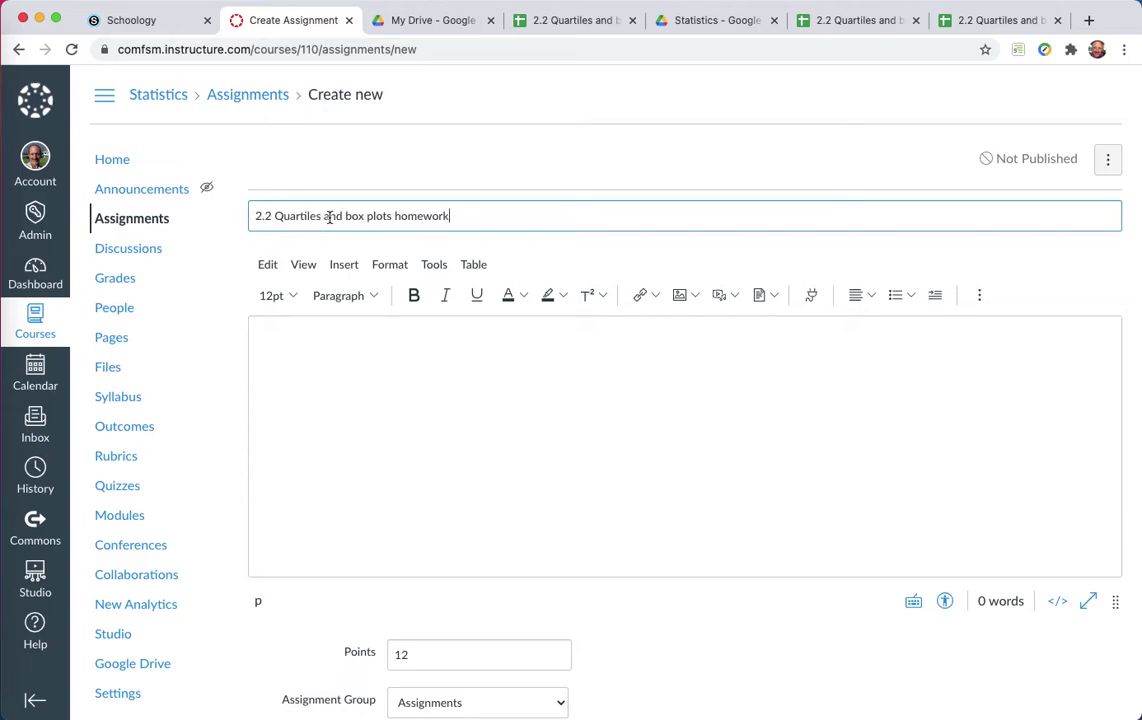
- Enter "Directions are in the attached spreadsheet." as the assignment's description
left_click(316, 338)
type("Direct")
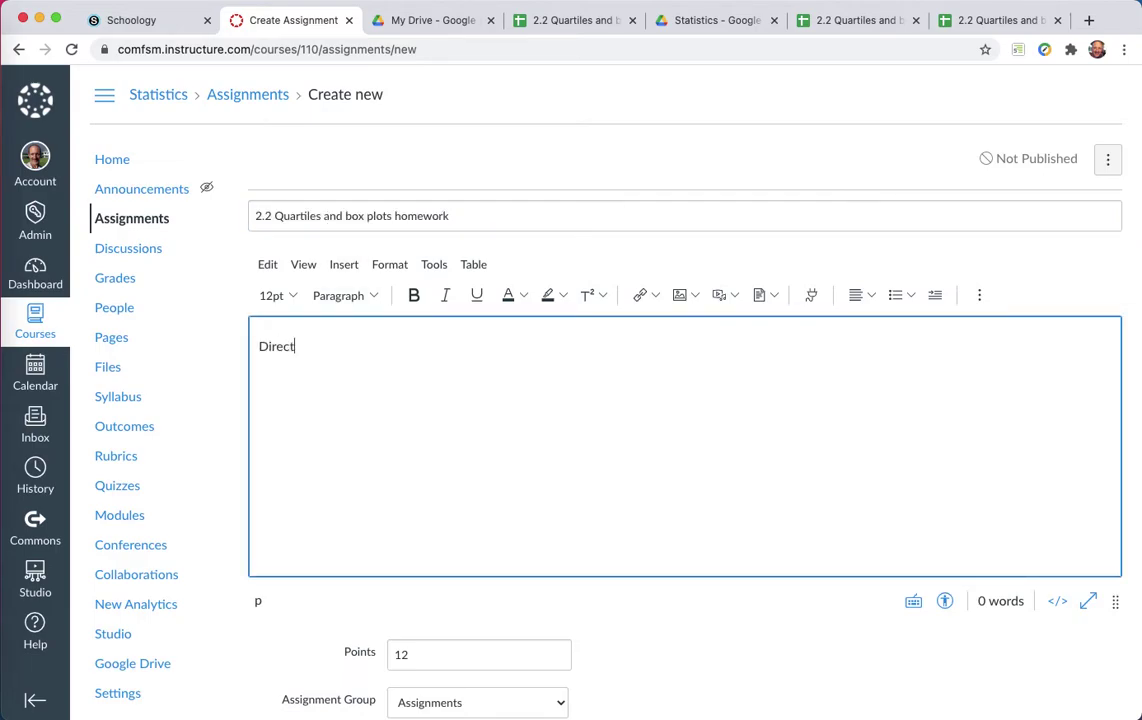
type("ions are in the ")
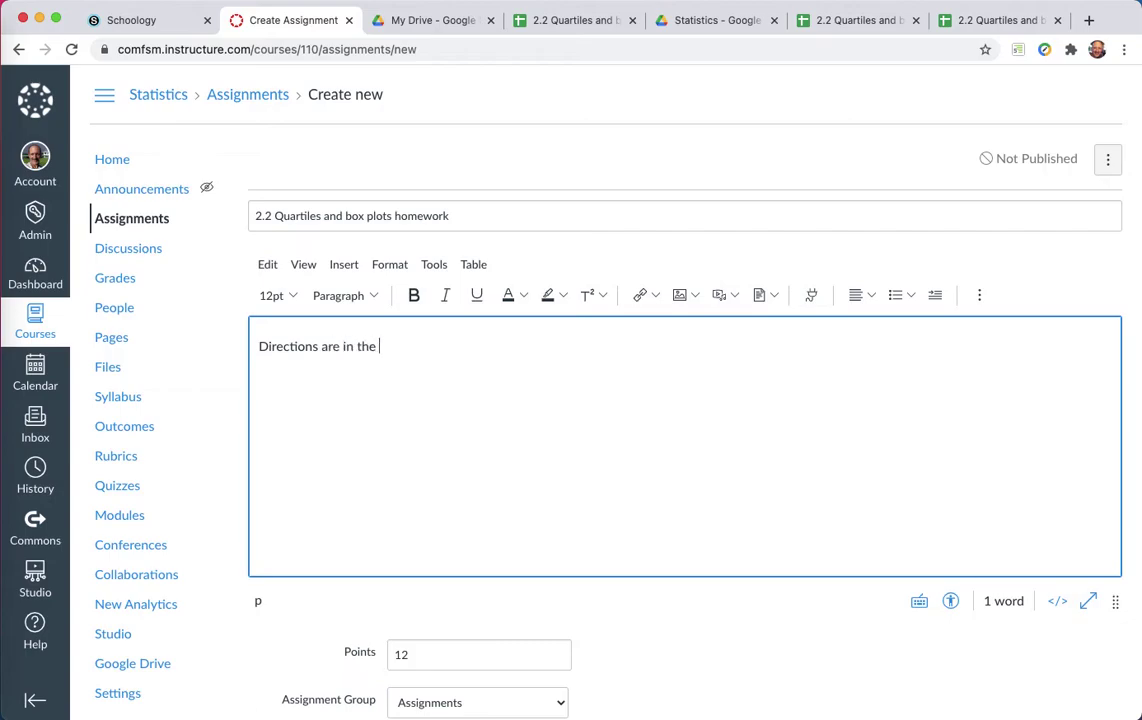
type("atteach")
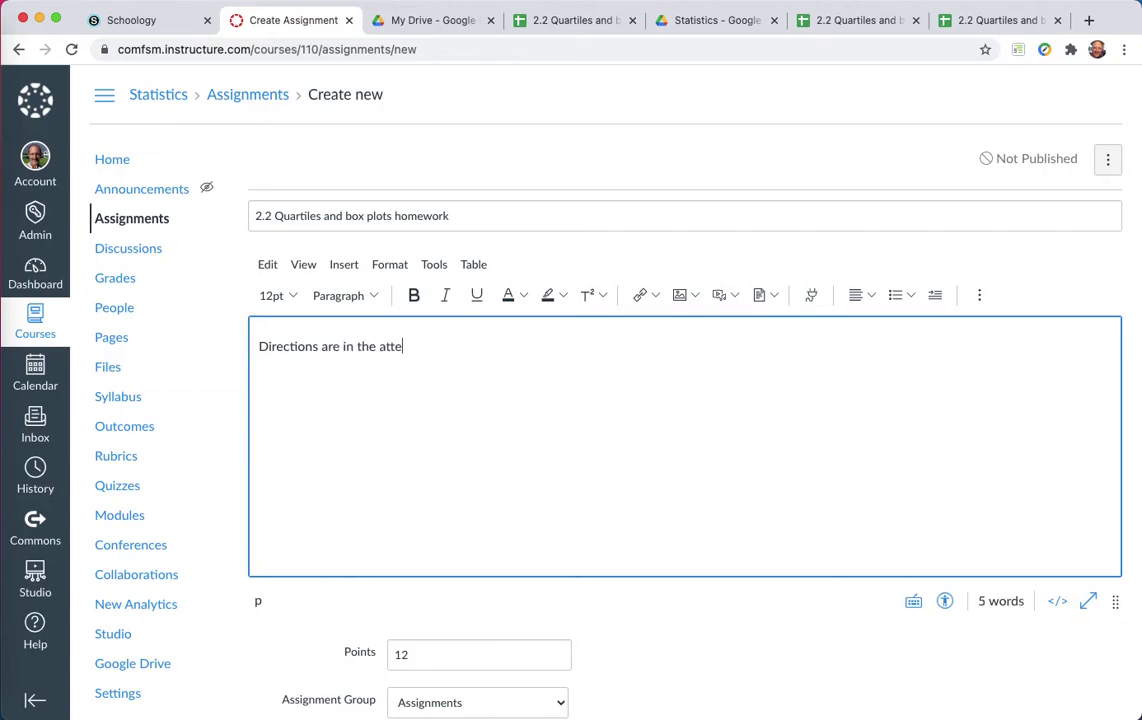
key("BackSpace")
key("BackSpace")
key("BackSpace")
key("BackSpace")
type("ached spreadsheet.")
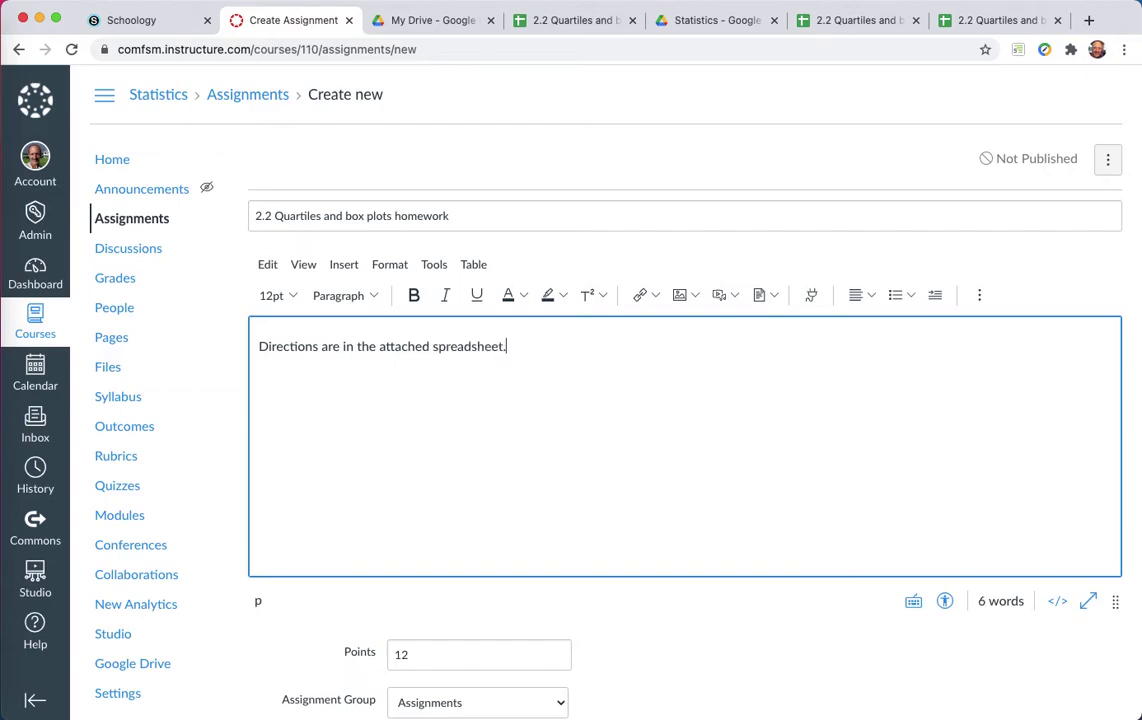
- Check the number of questions in the homework spreadsheet and set the Canvas assignment's points to 11
scroll(390, 111, "down", 3)
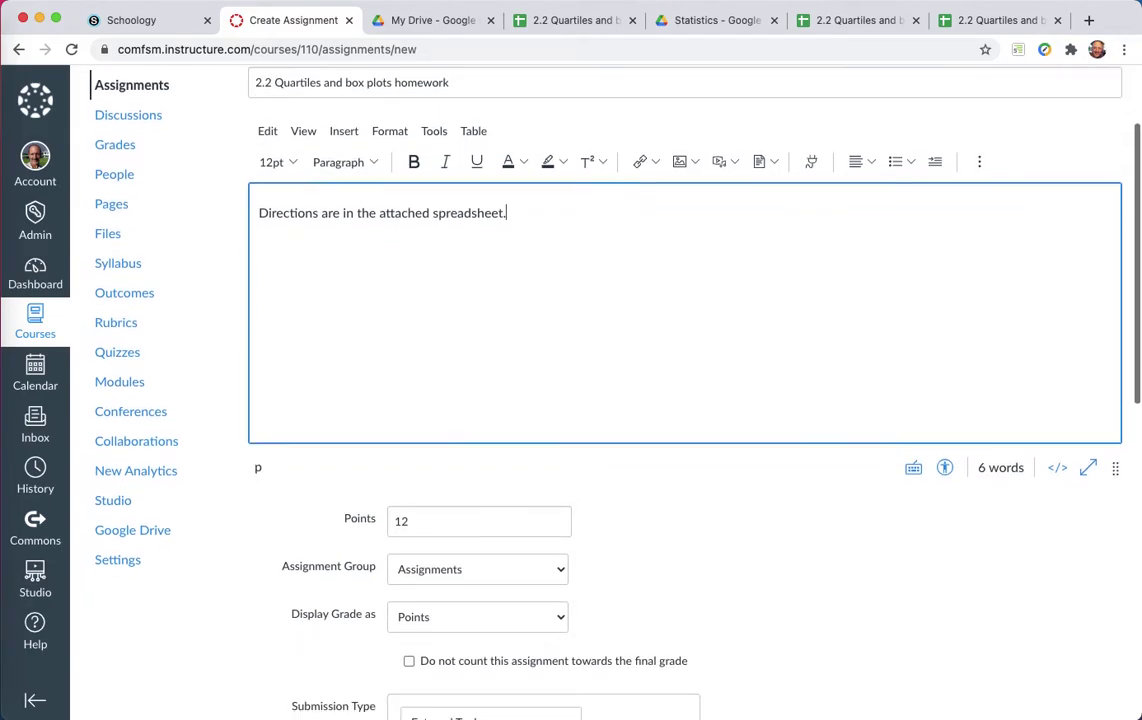
left_click(553, 21)
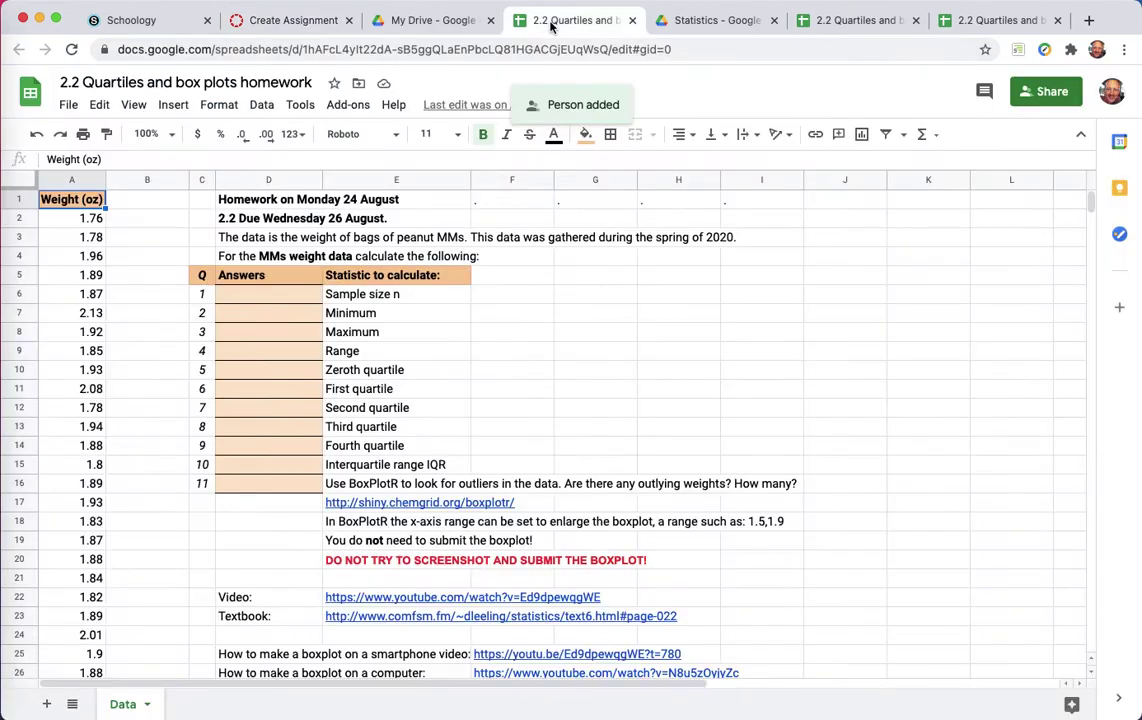
left_click(292, 20)
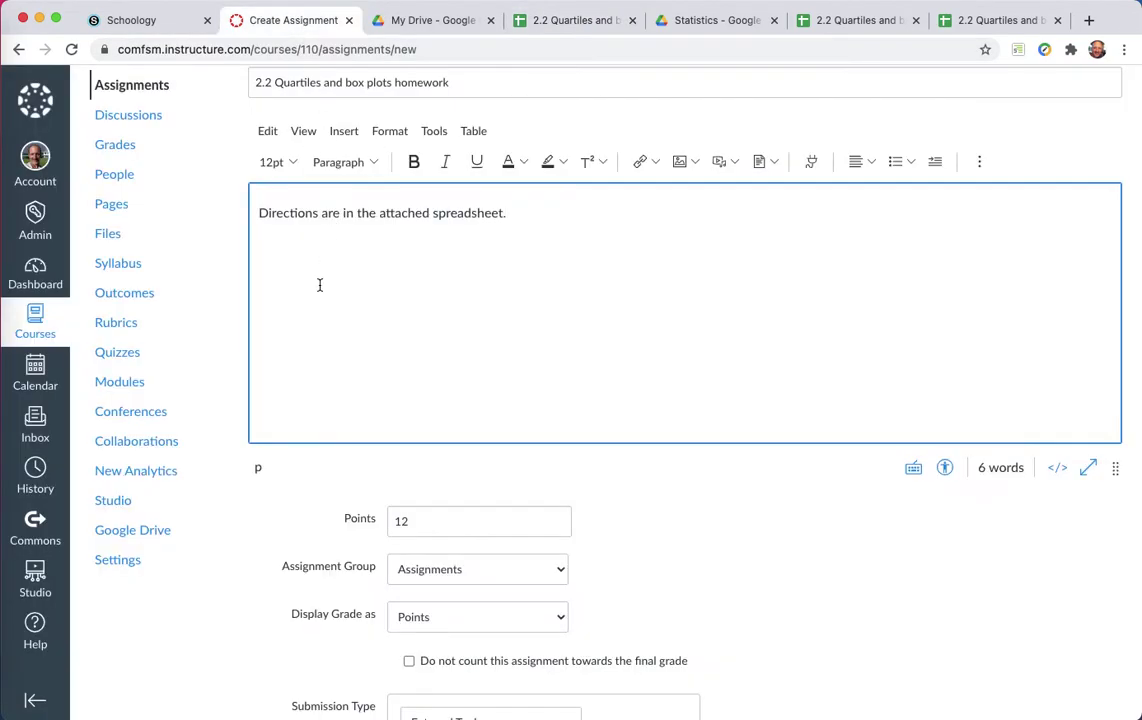
left_click(453, 522)
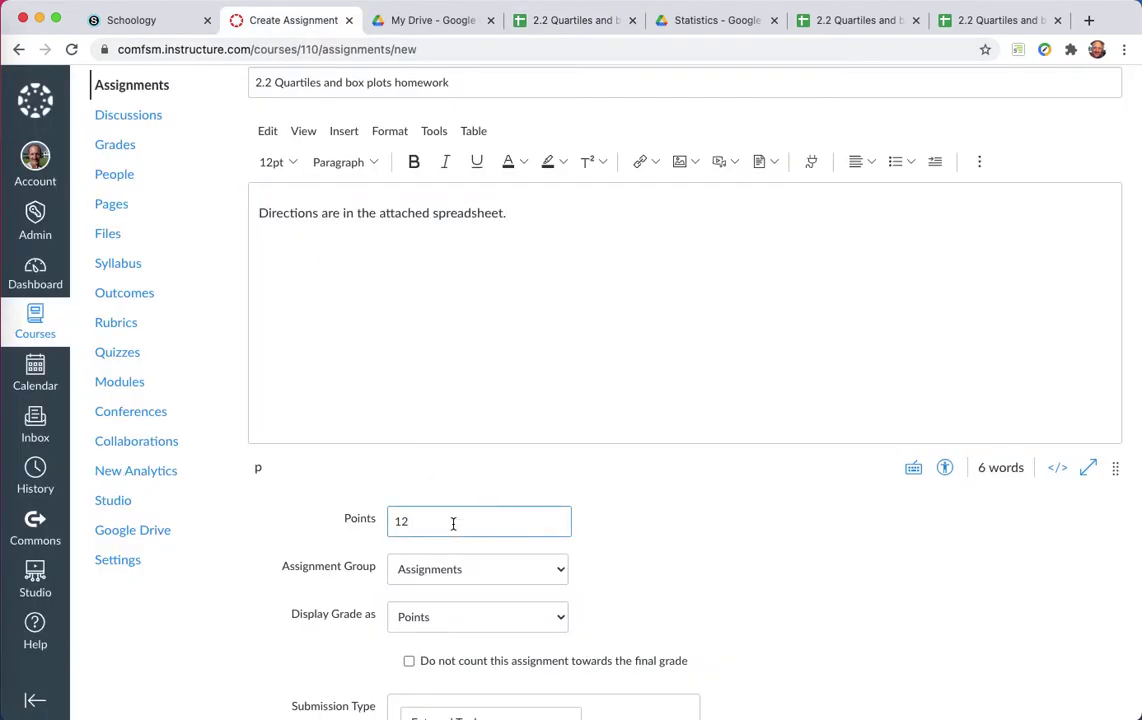
key("BackSpace")
type("1")
- Keep External Tool as the submission type, choose Google Assignments (LTI 1.3) as the tool, and continue with the college account
scroll(550, 500, "down", 3)
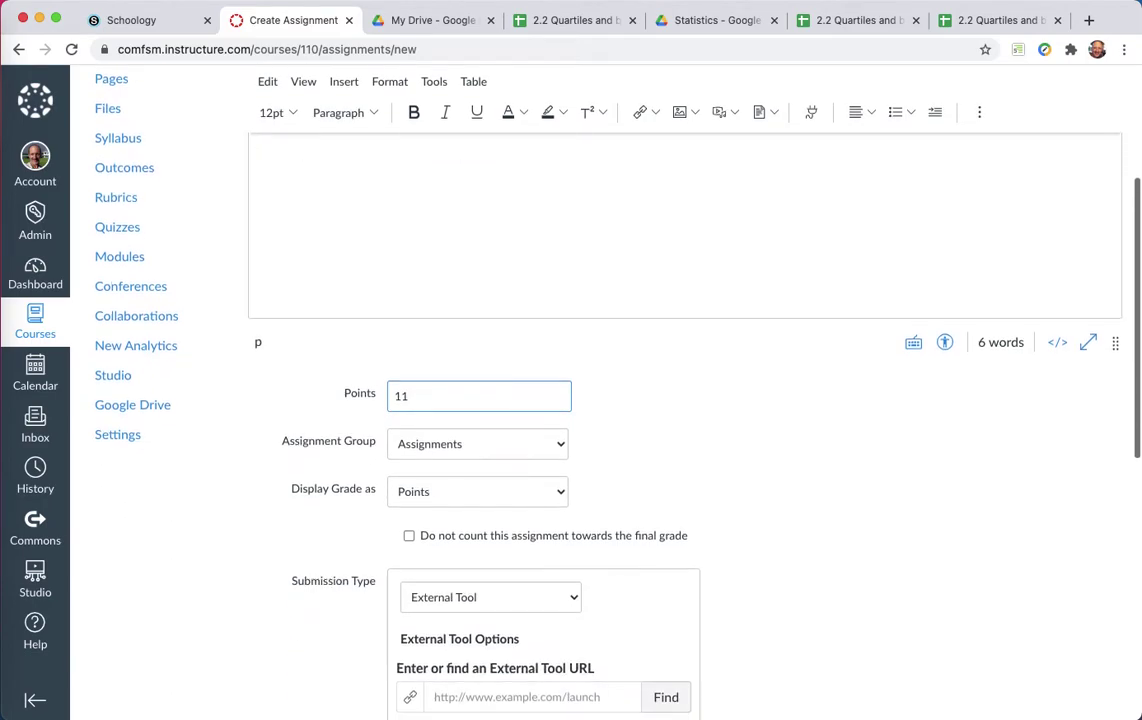
scroll(470, 560, "down", 2)
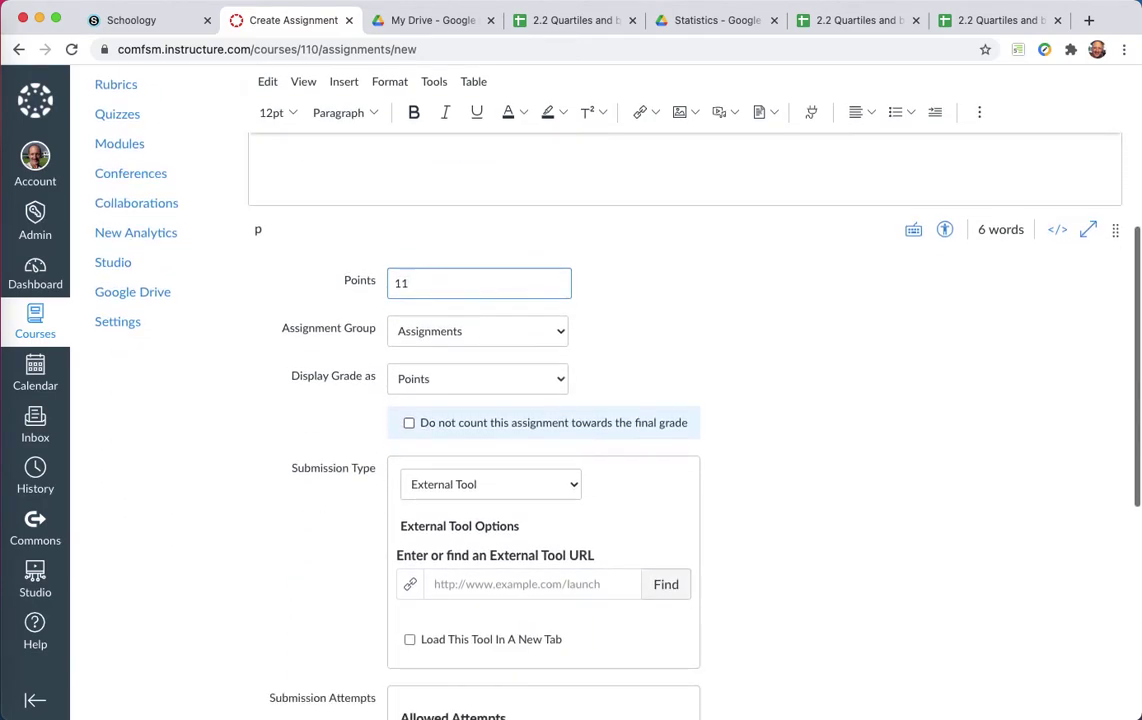
left_click(474, 485)
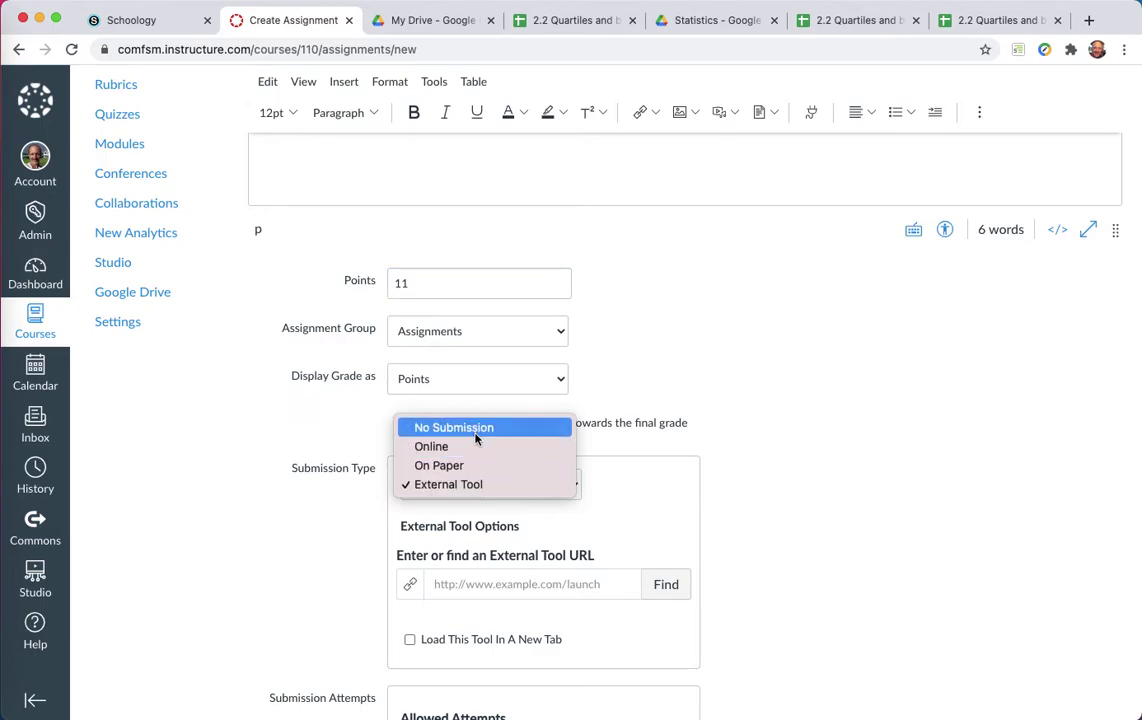
left_click(491, 486)
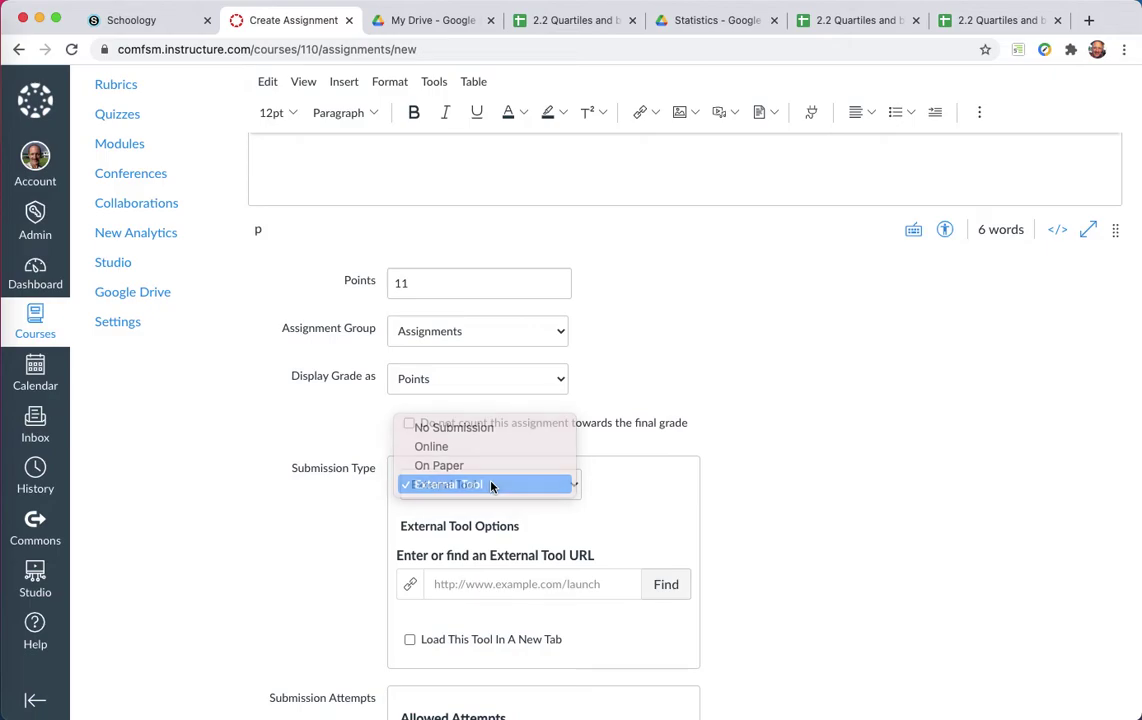
scroll(491, 486, "down", 2)
scroll(491, 486, "down", 1)
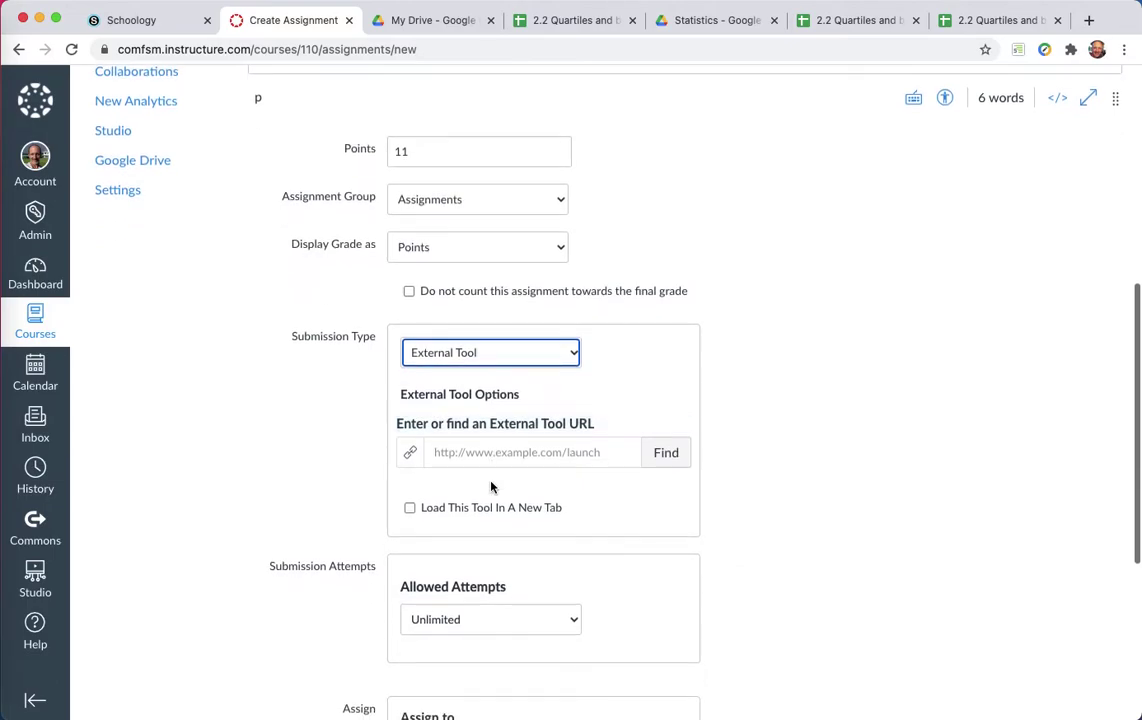
left_click(666, 455)
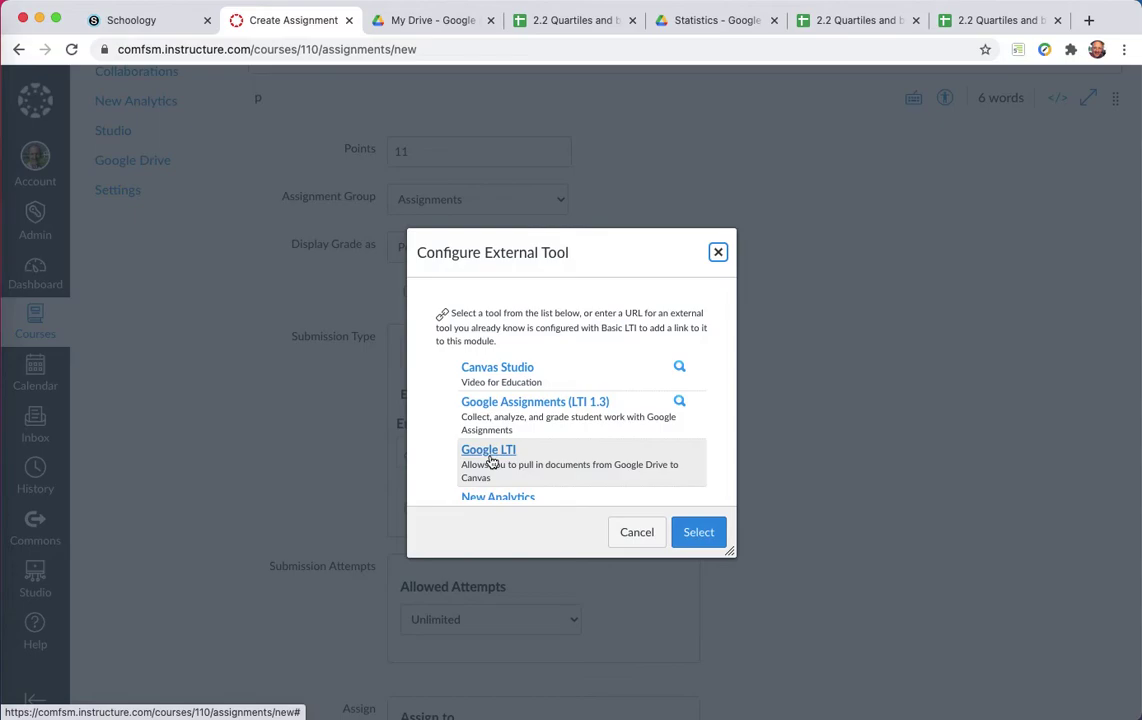
left_click(566, 408)
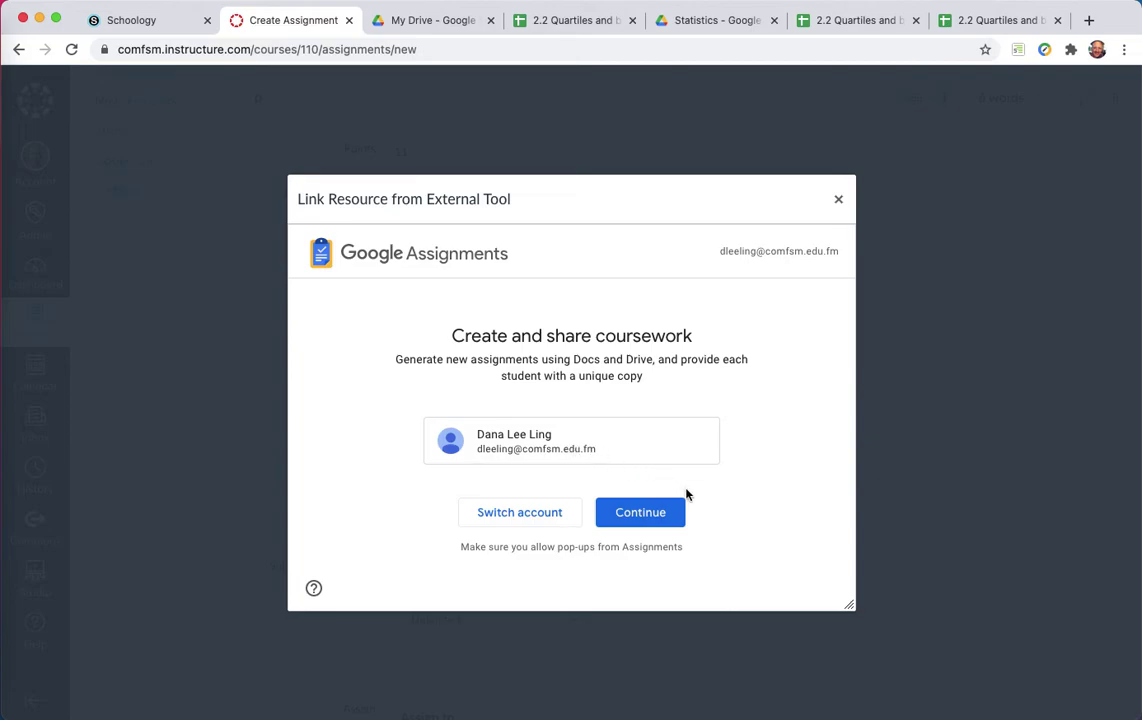
left_click(655, 522)
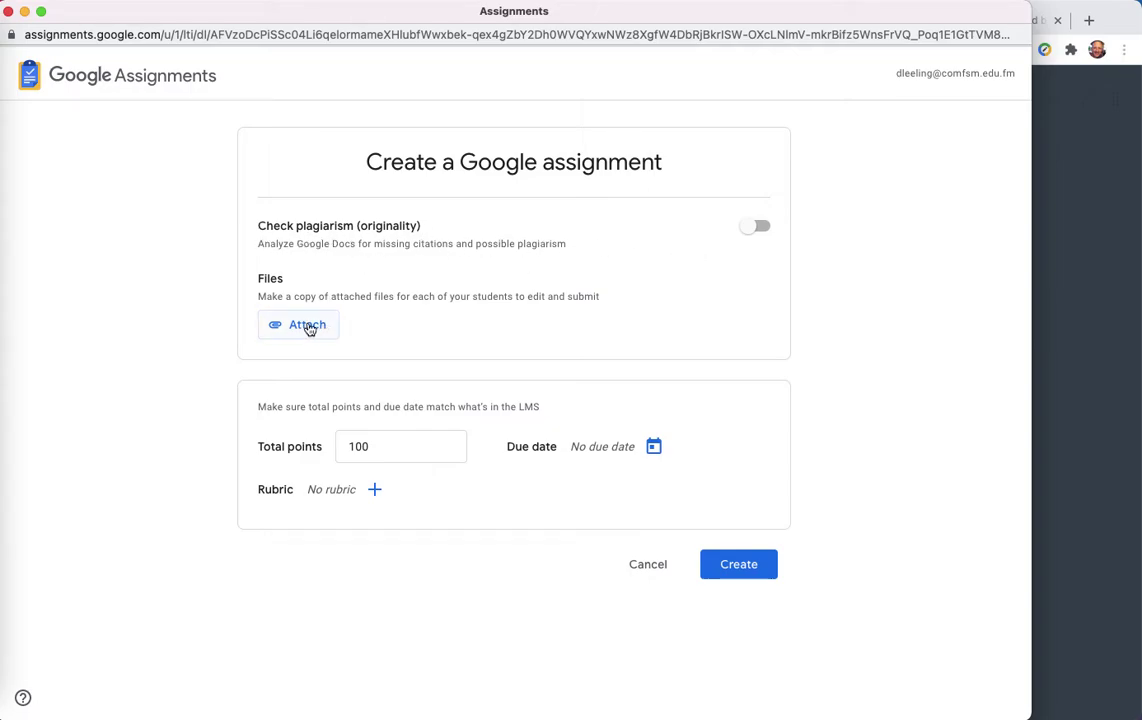
- Attach the 2.2 Quartiles and box plots homework spreadsheet from the Statistics folder in My Drive to the Google assignment
left_click(308, 327)
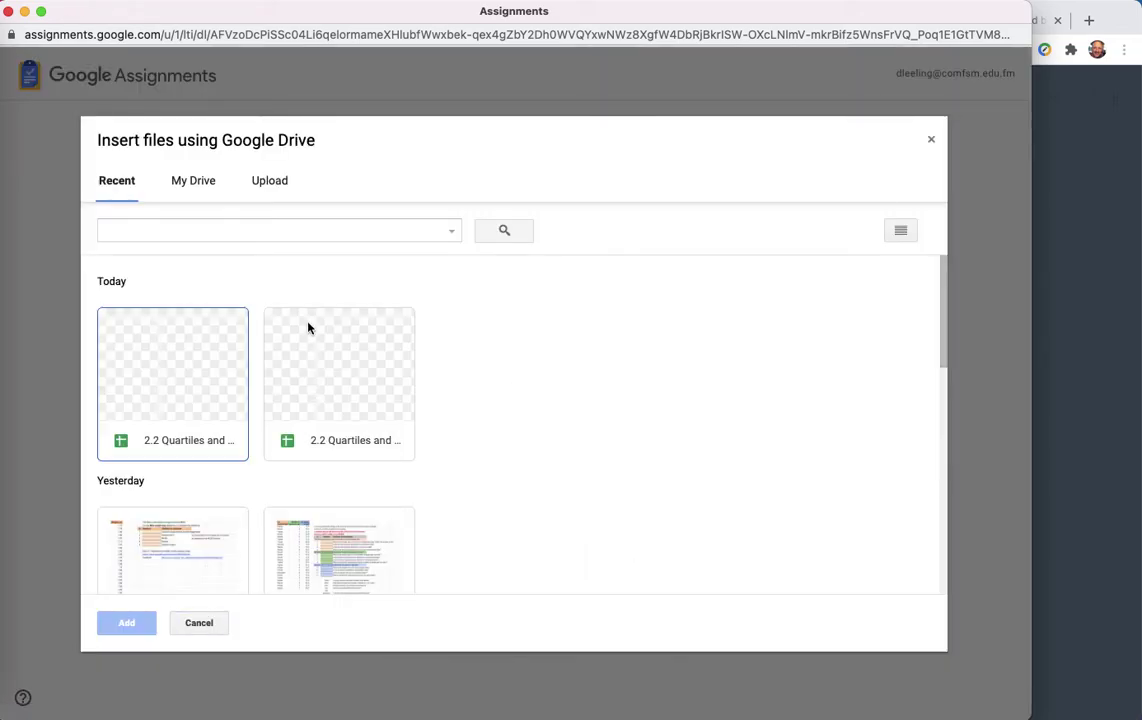
left_click(211, 190)
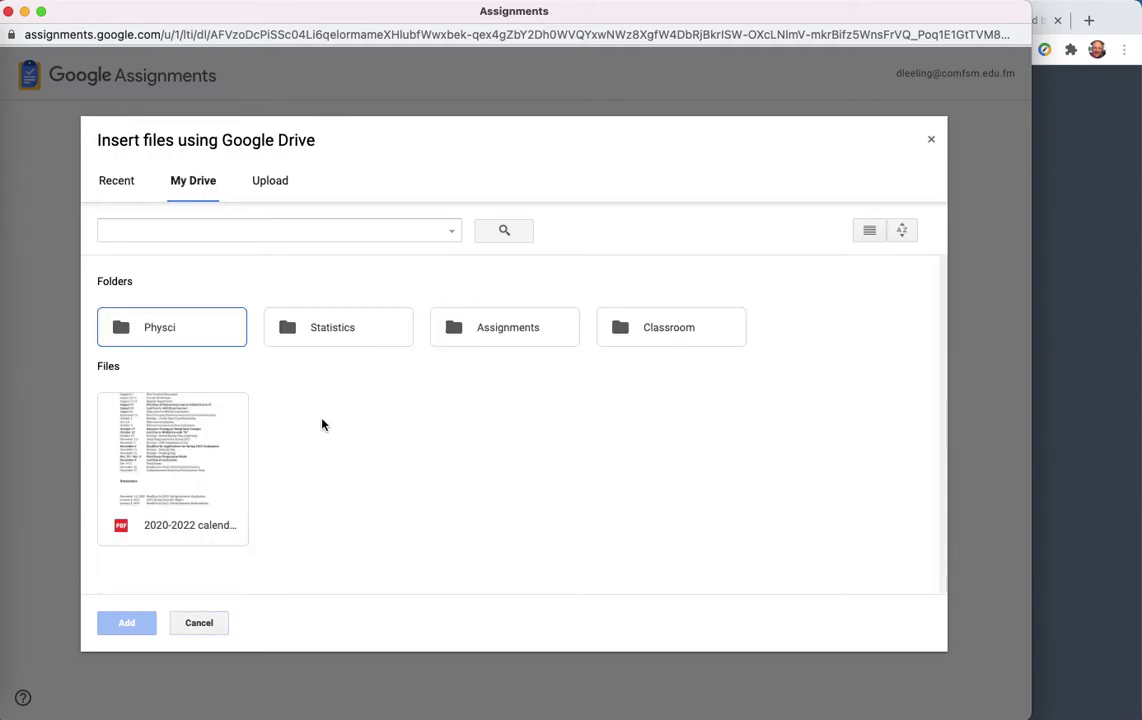
double_click(357, 326)
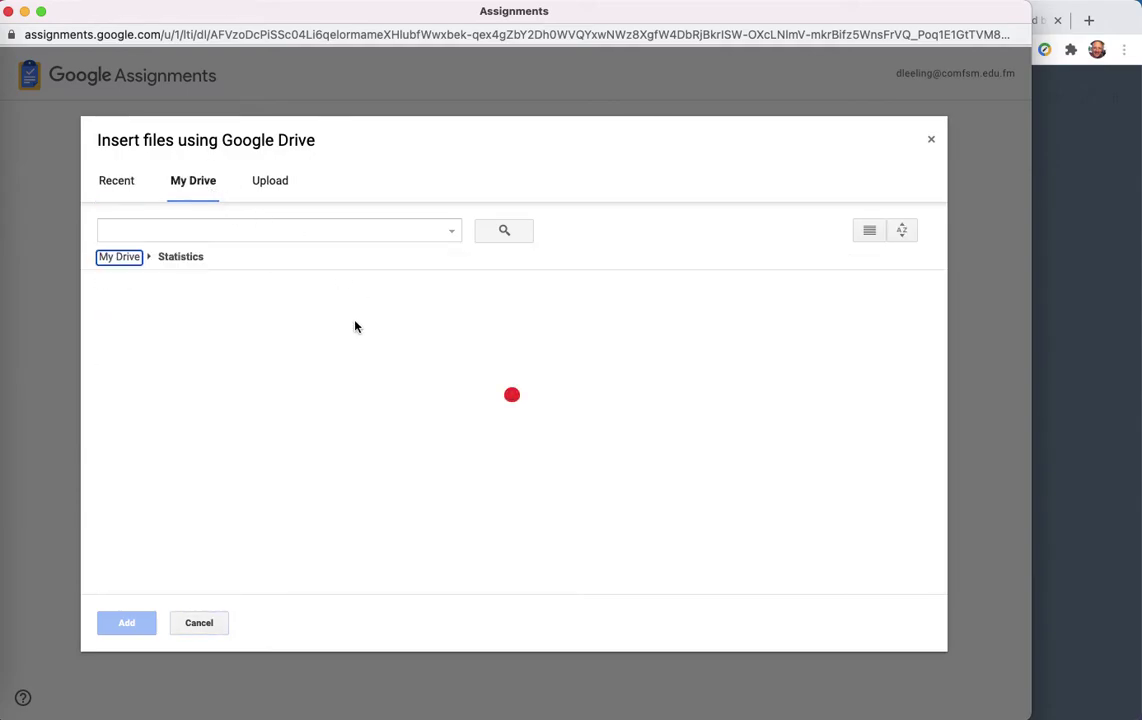
left_click(202, 402)
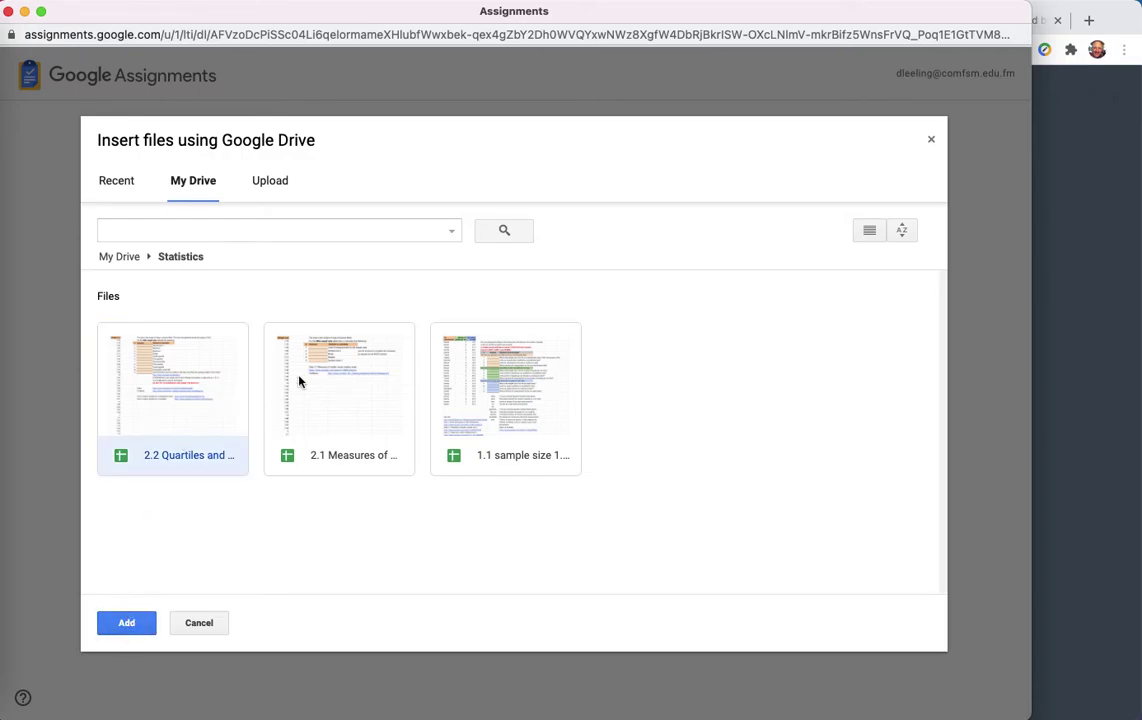
left_click(128, 624)
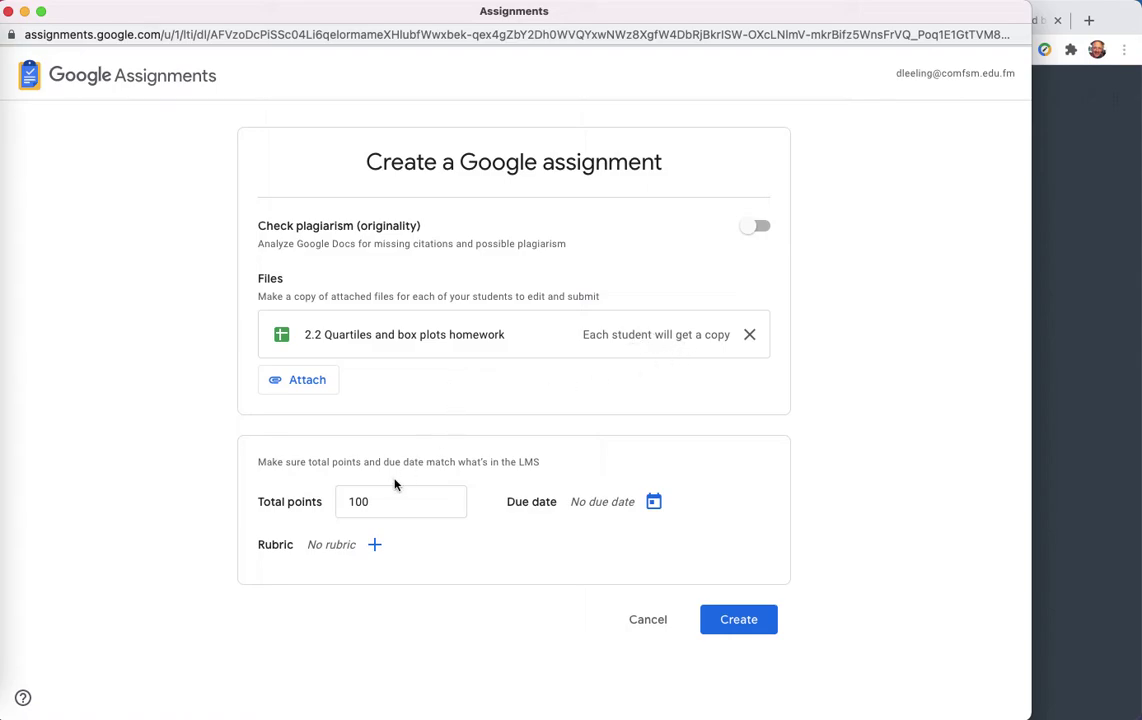
- Set the Google assignment's total points to 11
left_click(374, 501)
key("BackSpace")
key("BackSpace")
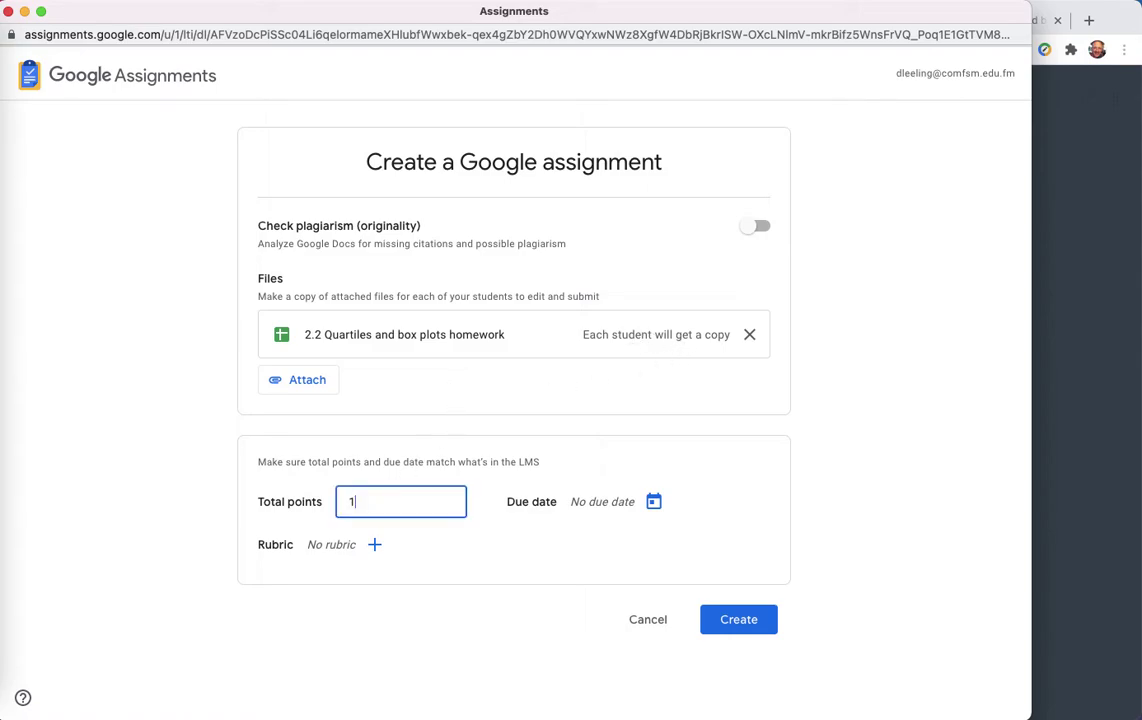
type("1")
- Set the Google assignment's due date to Jan 18, 2021 at 6:00 PM
left_click(653, 503)
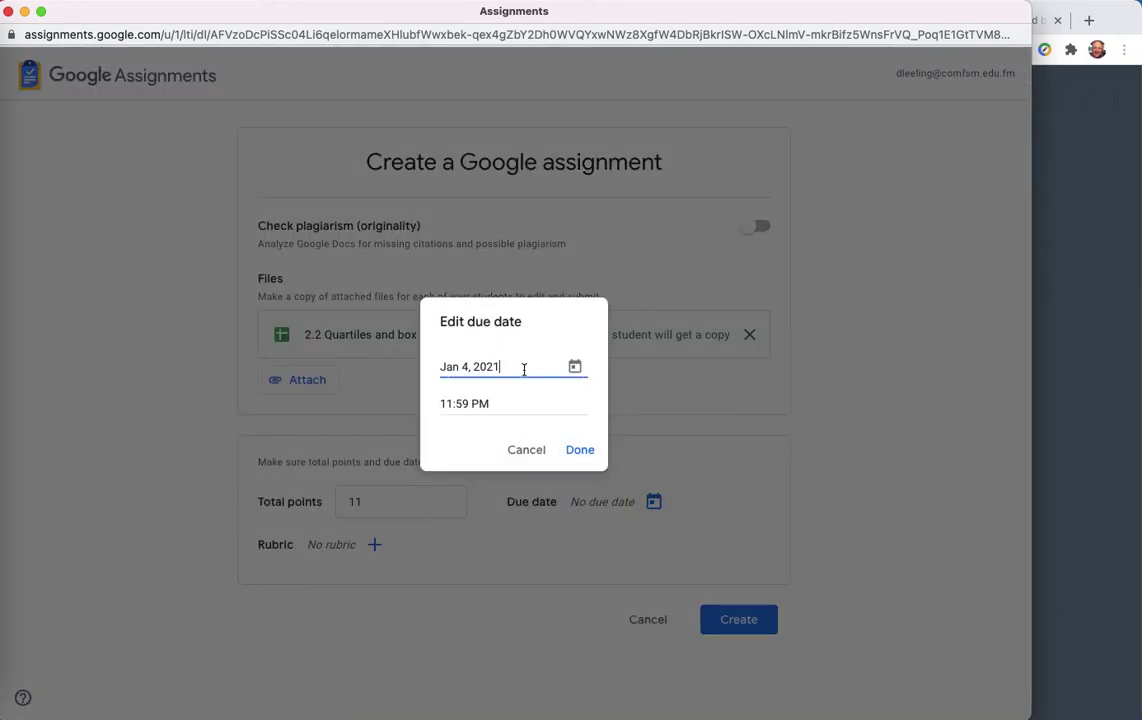
left_click(575, 367)
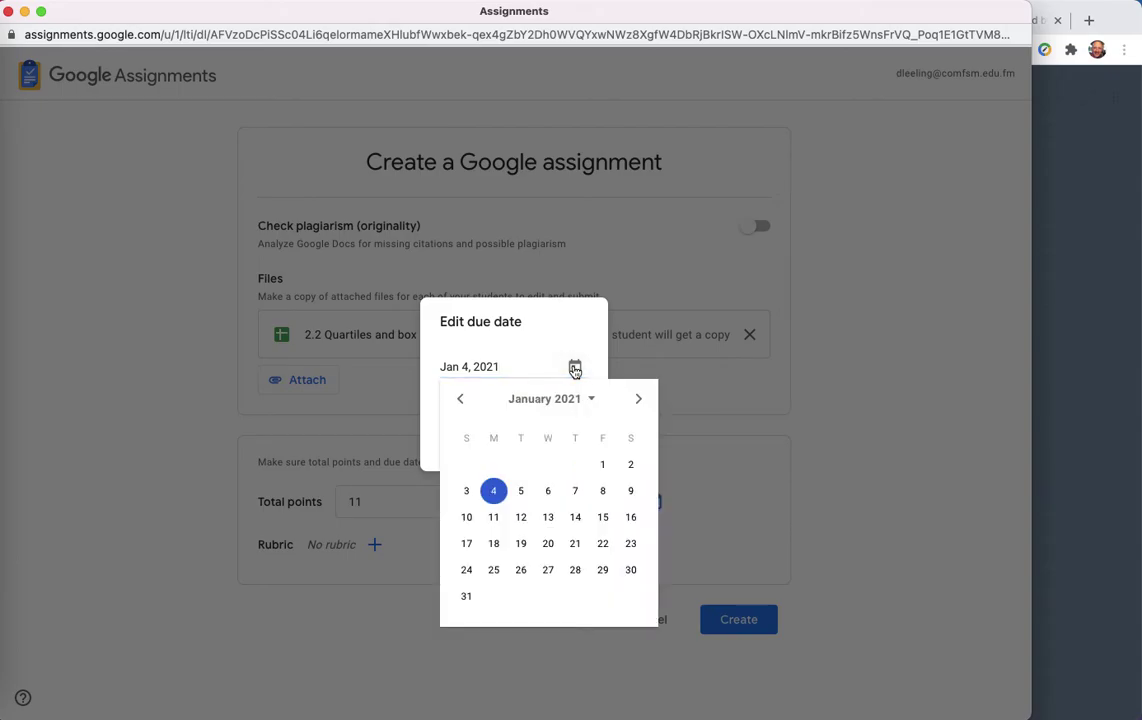
left_click(493, 543)
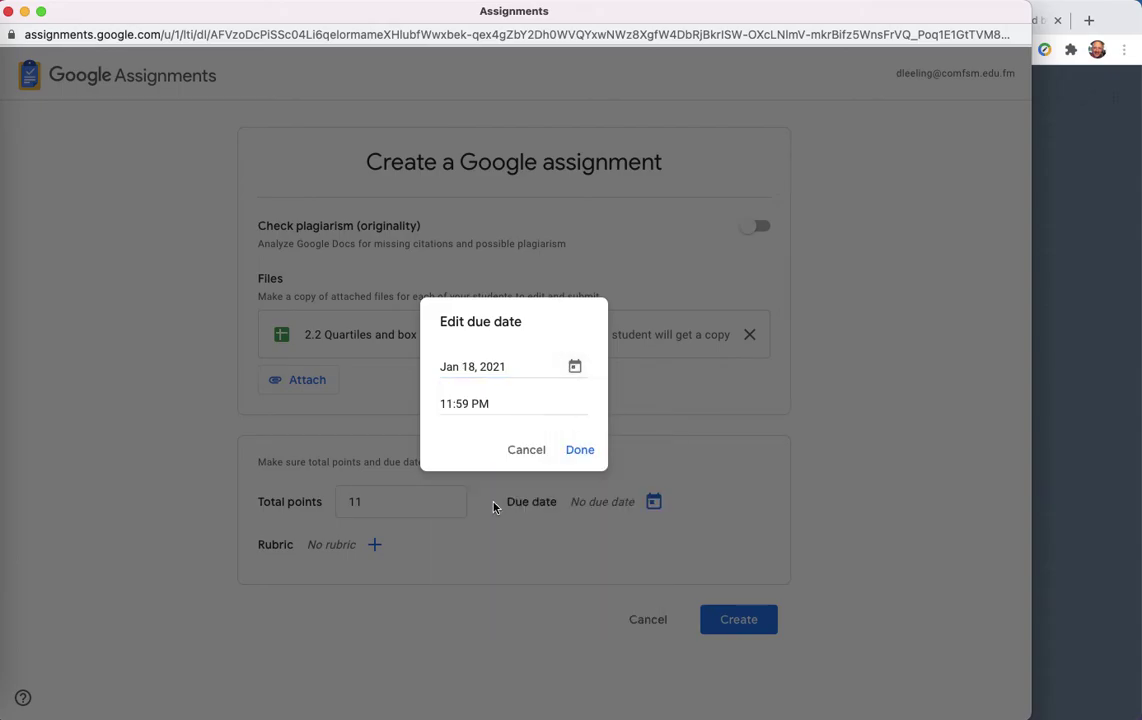
left_click(447, 403)
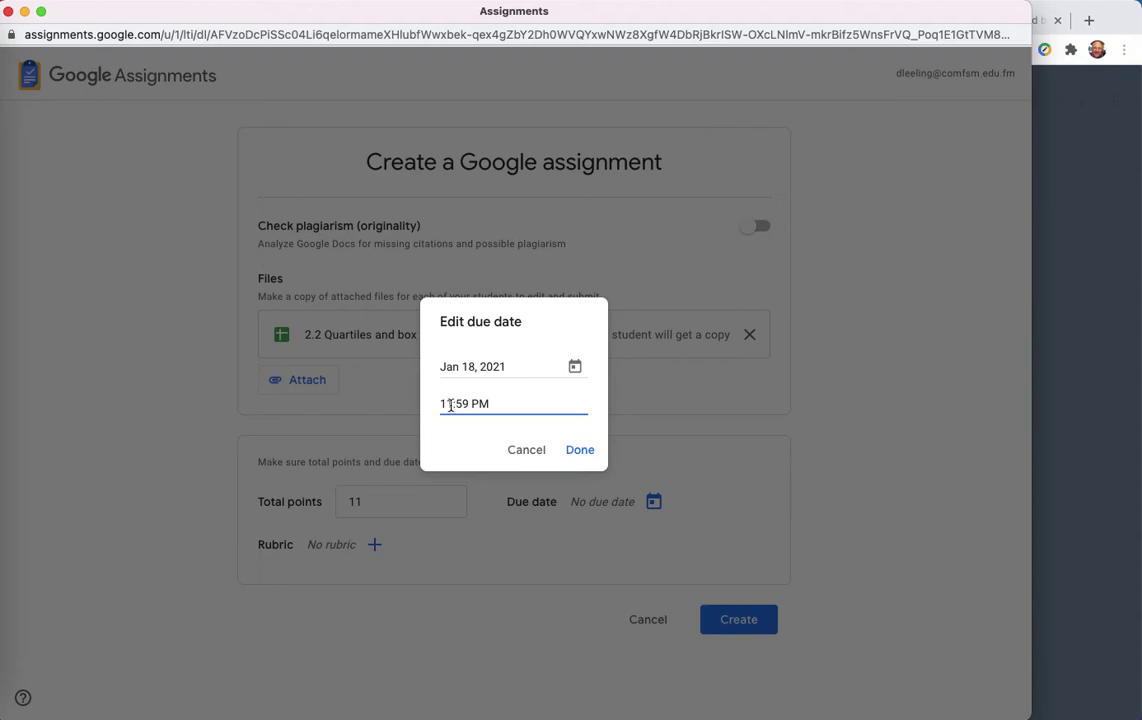
left_click_drag(469, 403, 432, 402)
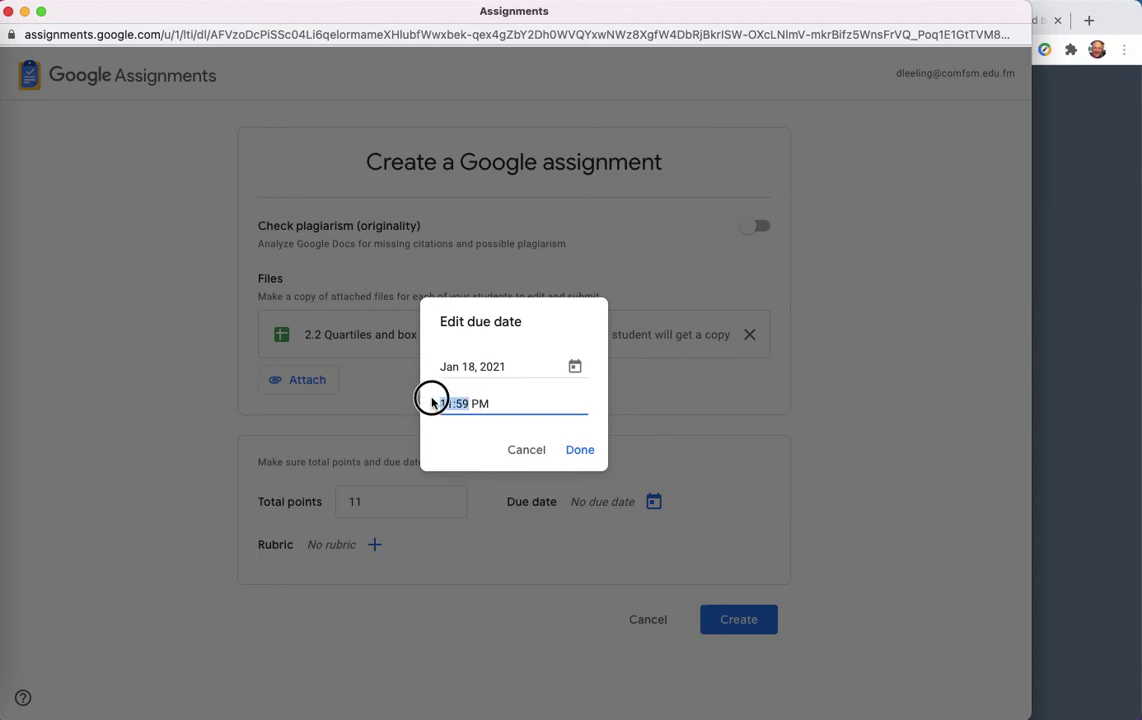
type("6:00")
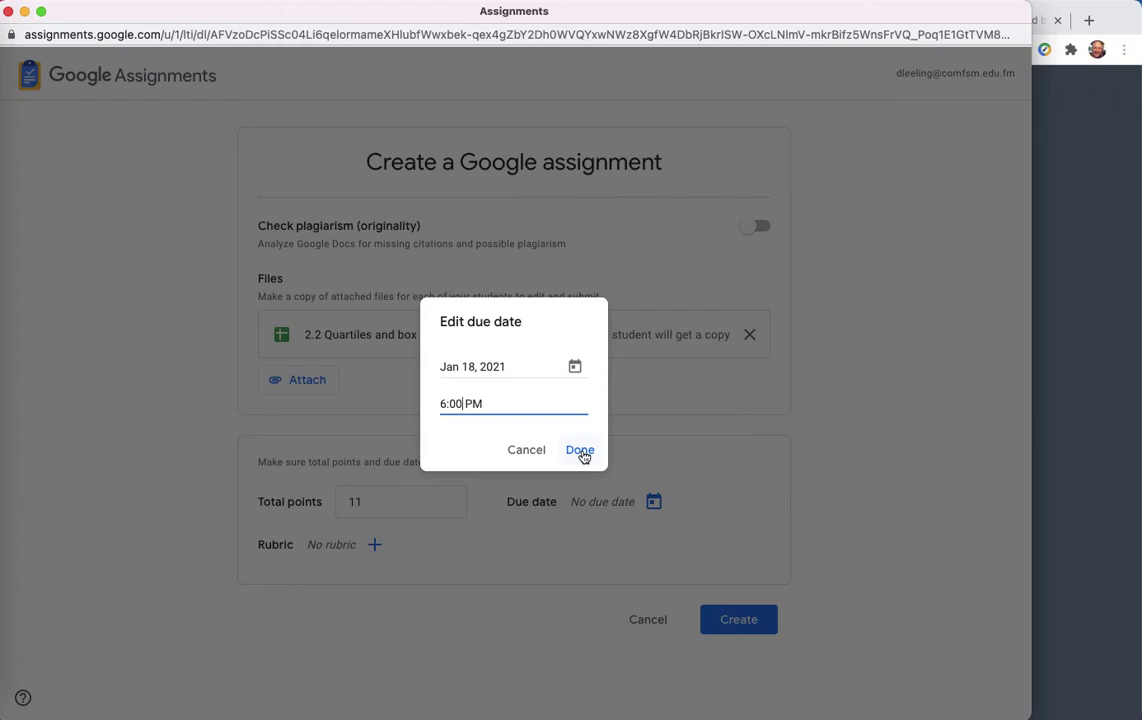
left_click(581, 451)
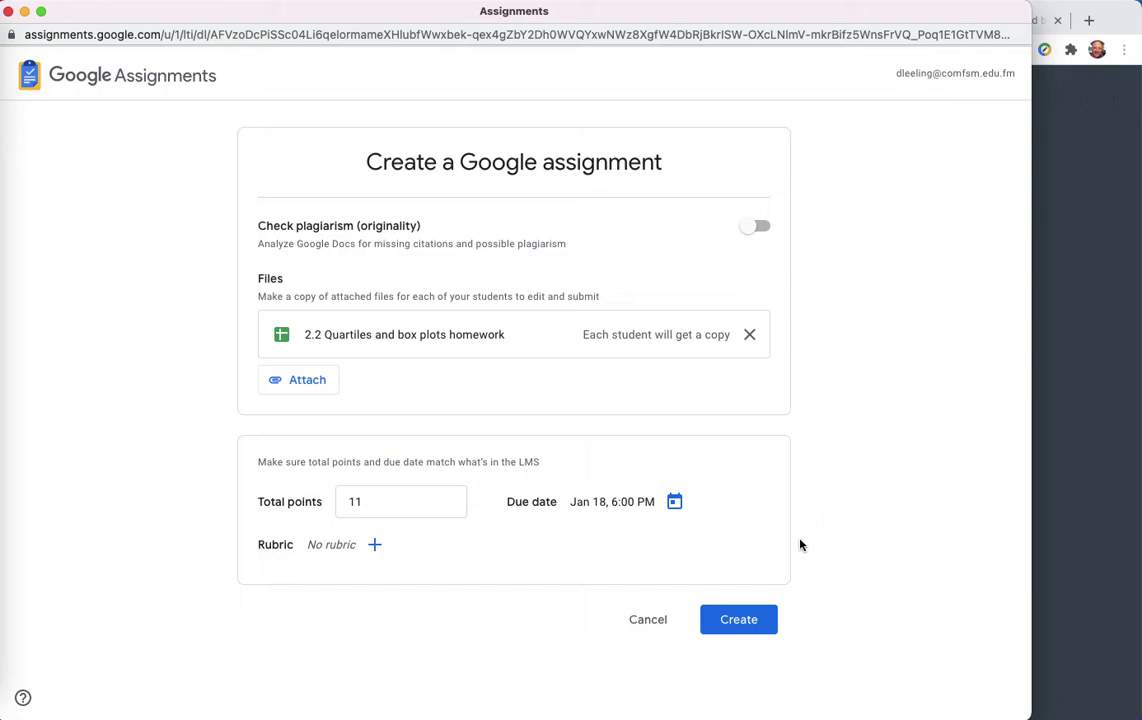
- Create the Google assignment and confirm Google Assignments (LTI 1.3) as the Canvas assignment's external tool
left_click(750, 624)
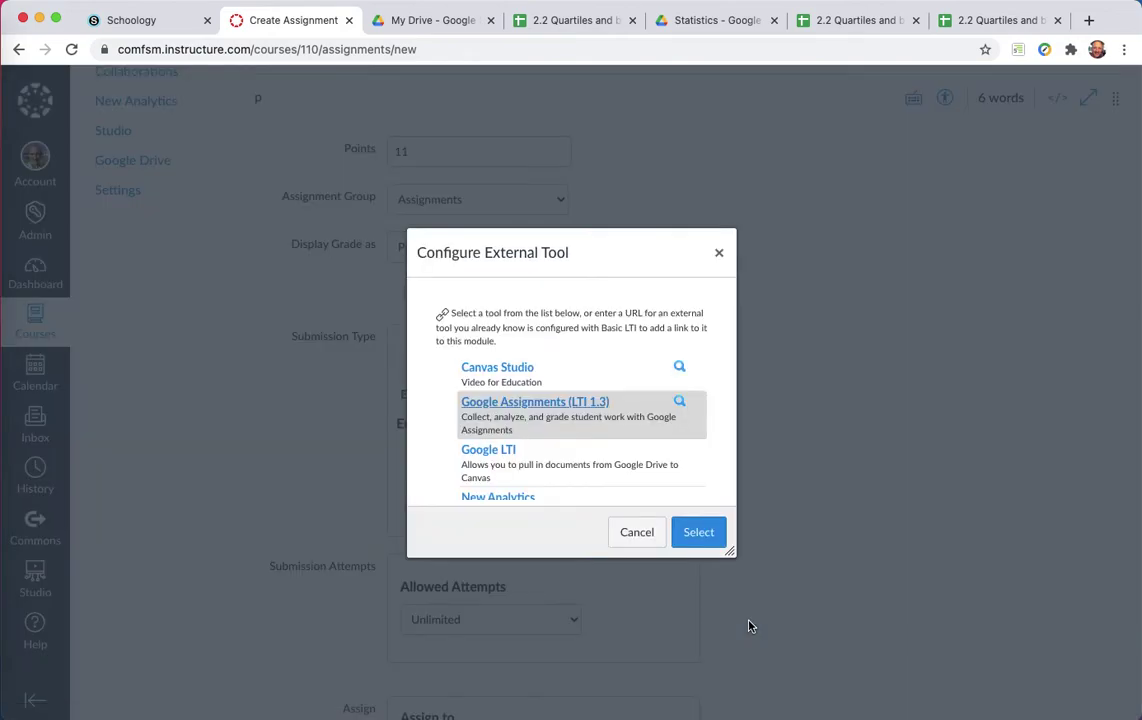
left_click(699, 532)
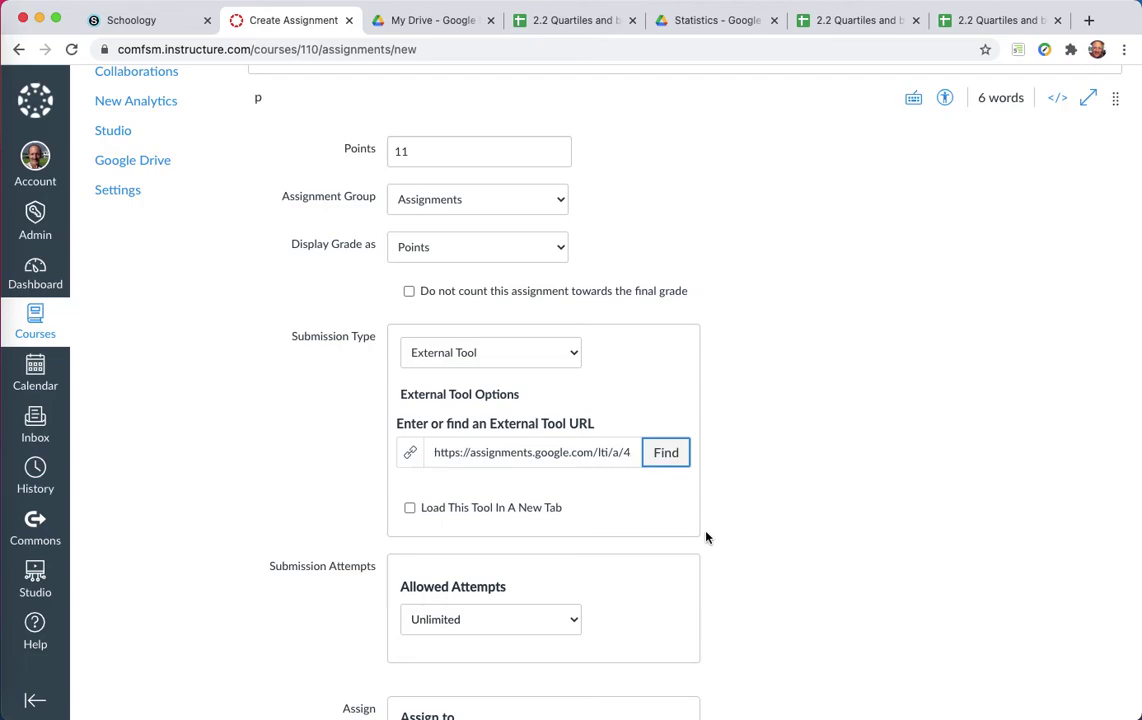
- Check the choices for assignment group and allowed attempts, keeping Assignments and Unlimited
scroll(705, 537, "up", 1)
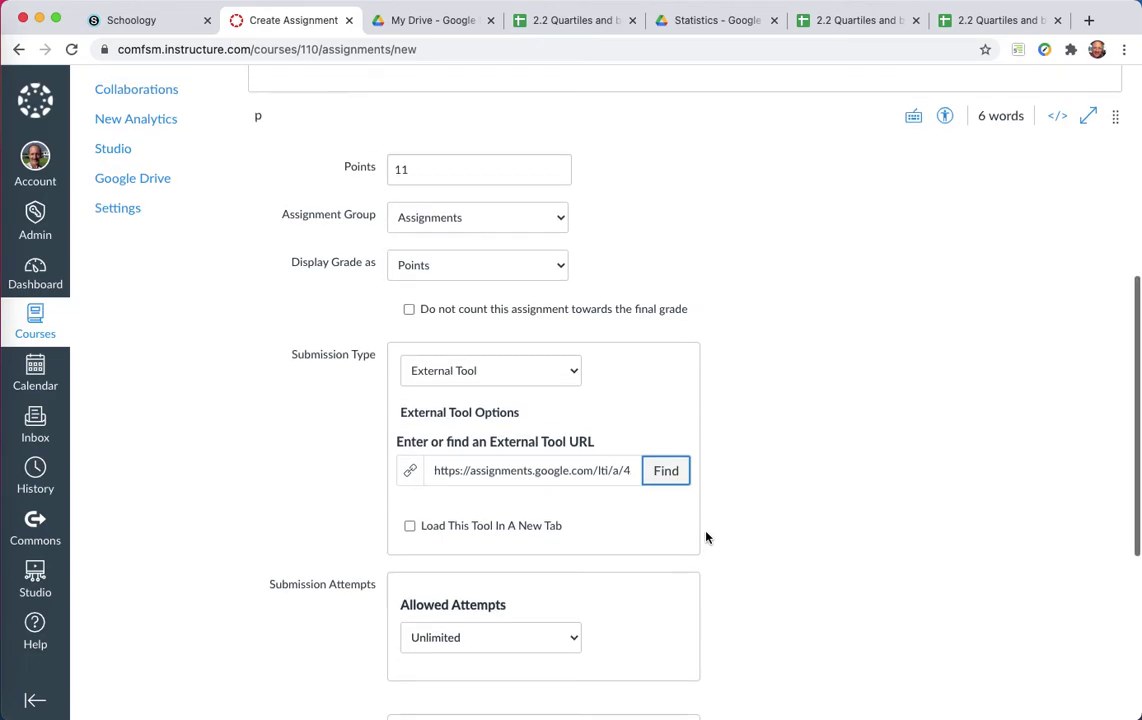
left_click(530, 230)
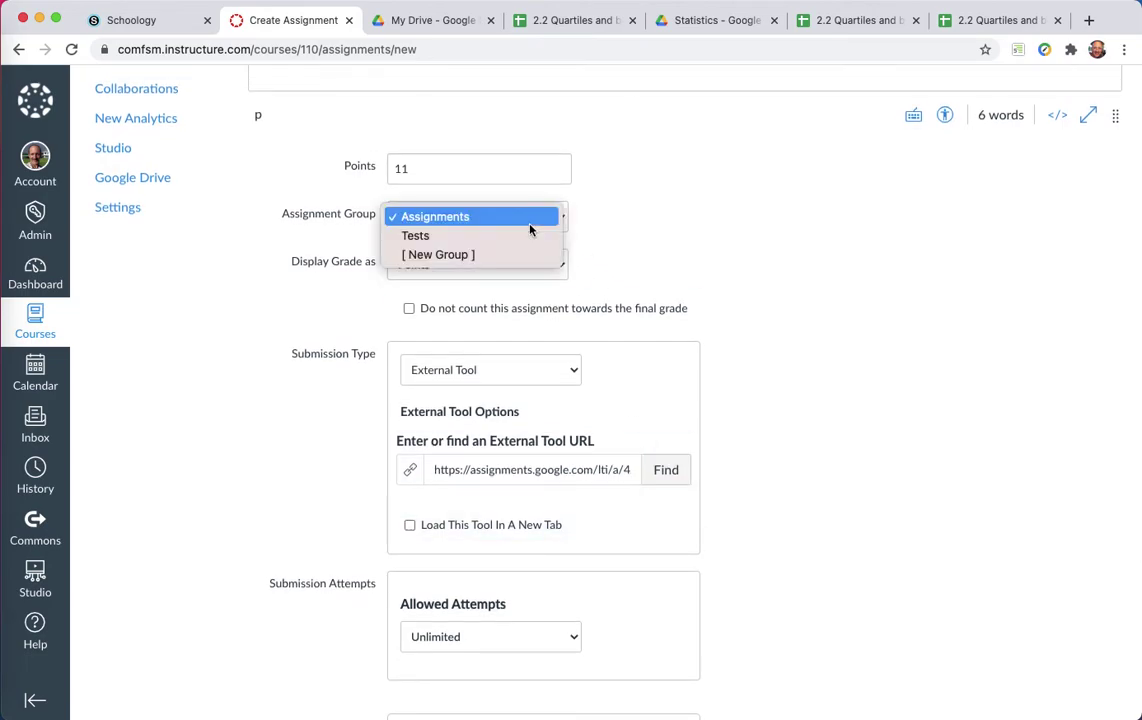
left_click(574, 242)
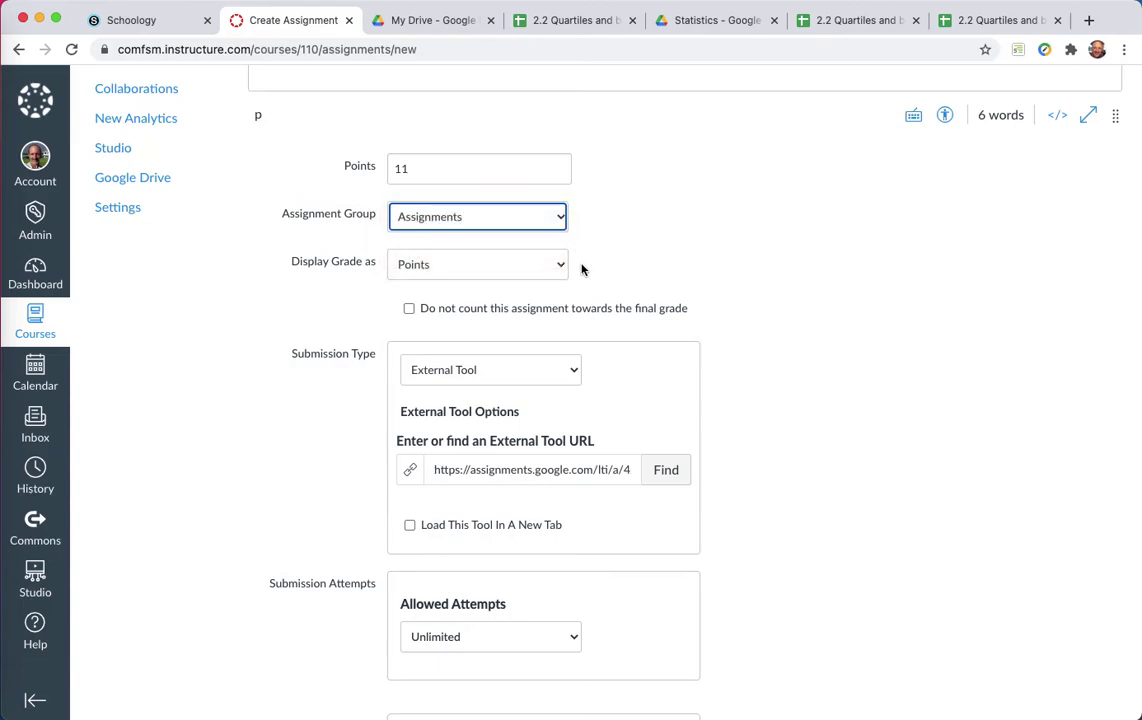
scroll(583, 267, "down", 5)
scroll(582, 268, "down", 2)
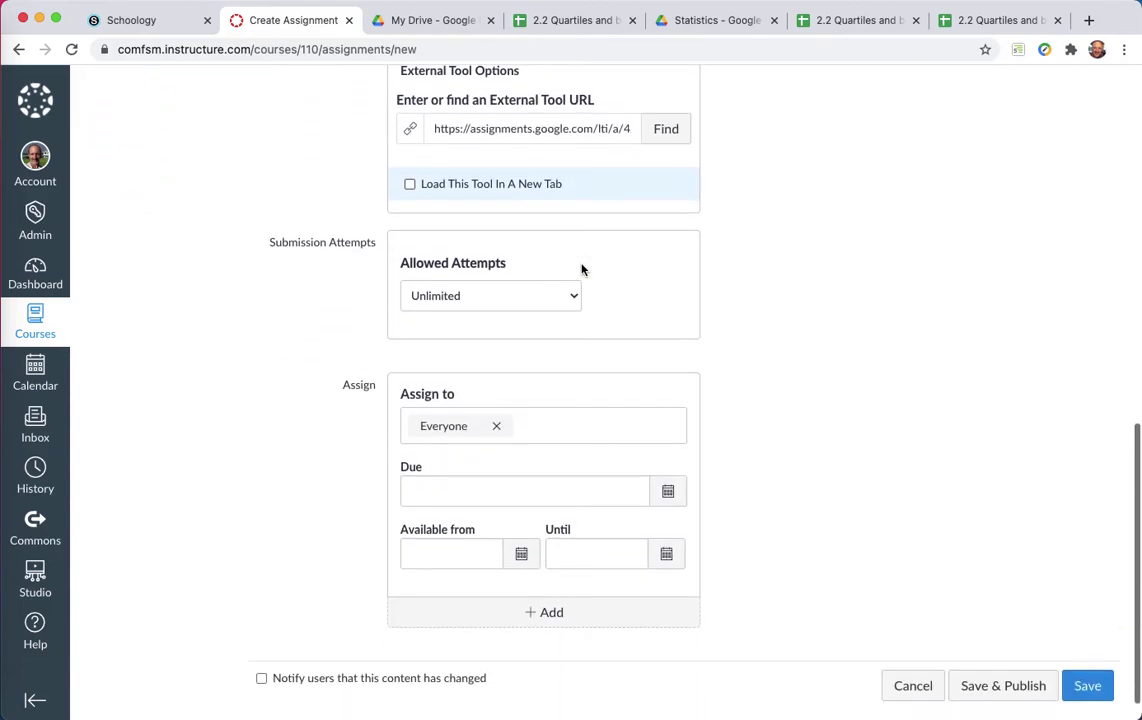
scroll(582, 301, "down", 1)
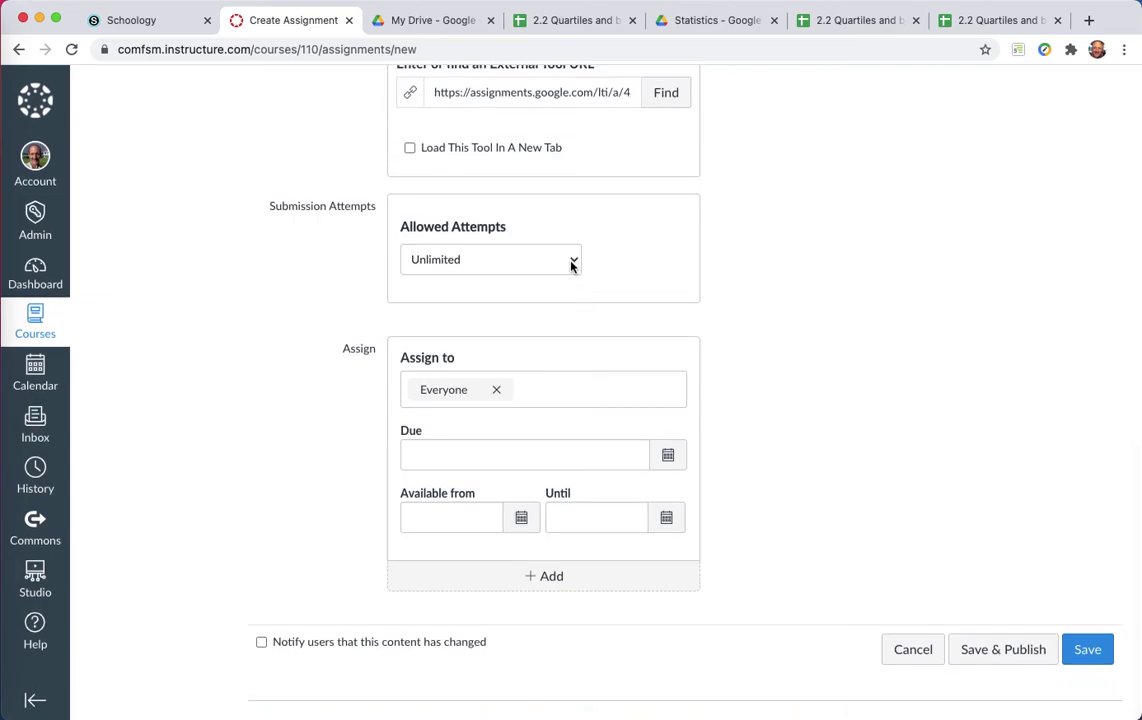
left_click(573, 260)
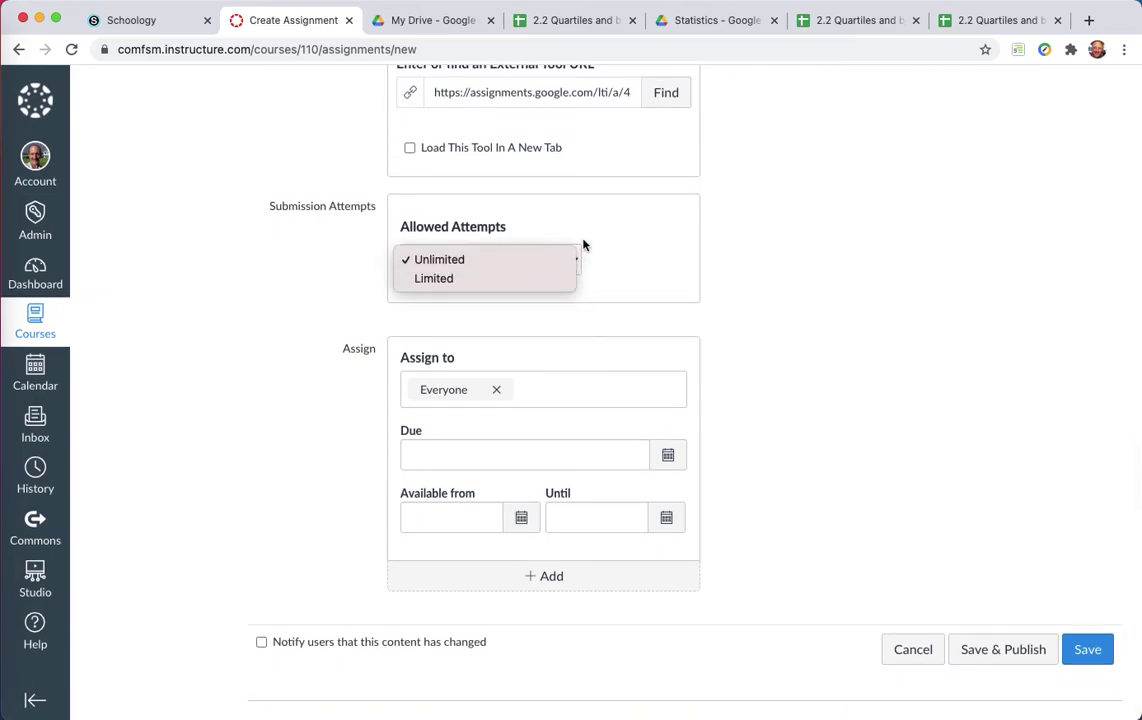
left_click(609, 237)
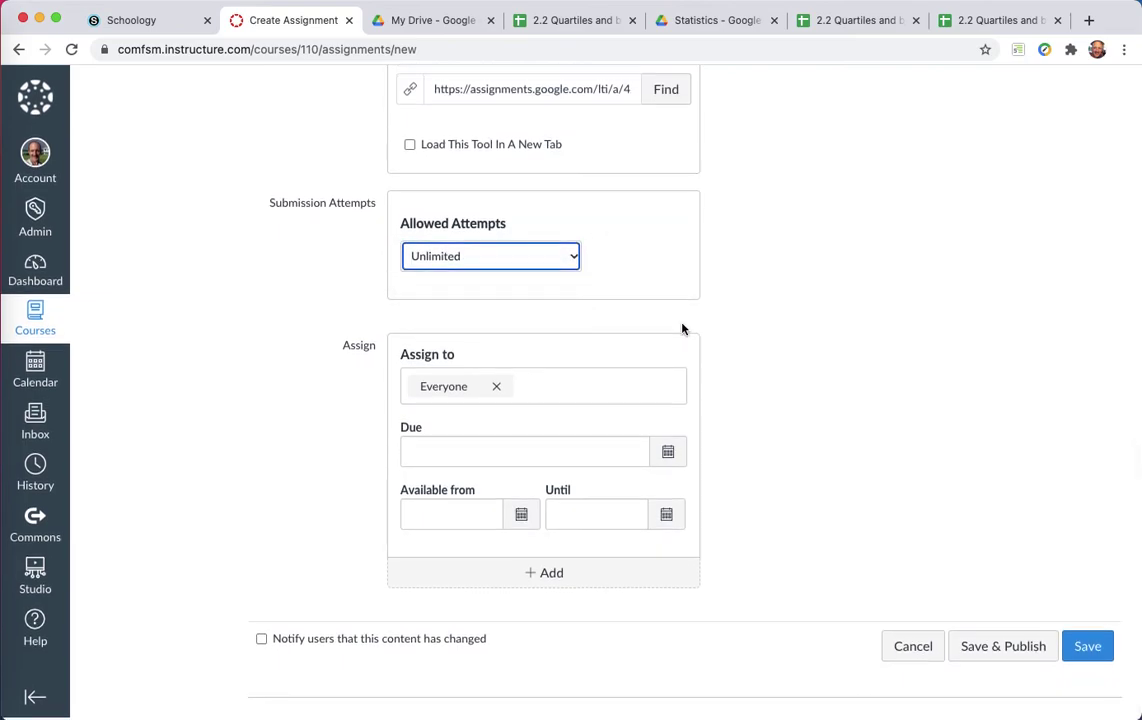
scroll(547, 434, "up", 1)
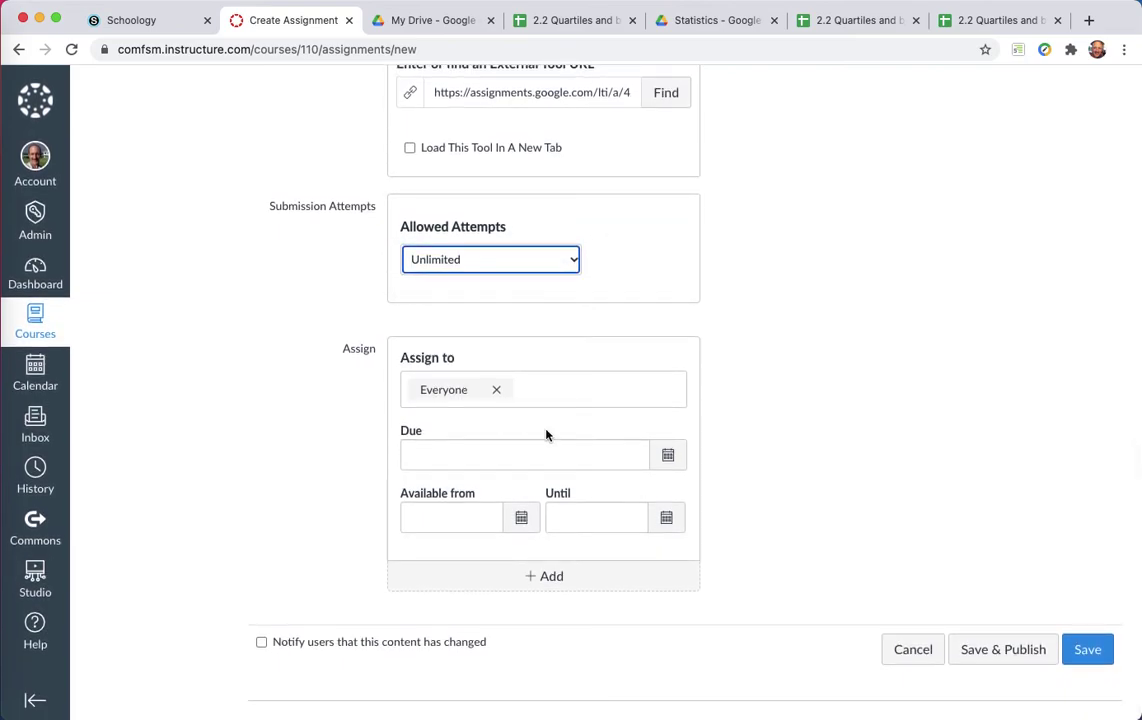
- Set the Canvas assignment's due date for everyone to Jan 18 at 6pm
left_click(668, 457)
left_click(443, 604)
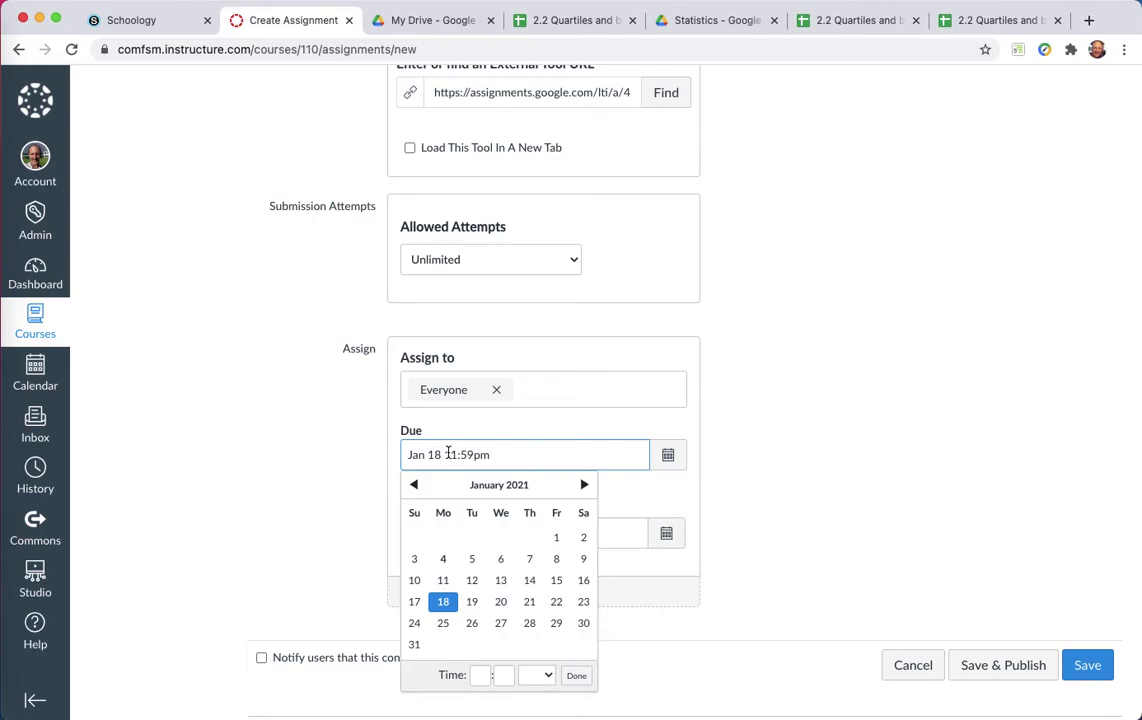
double_click(448, 454)
type("6")
double_click(456, 453)
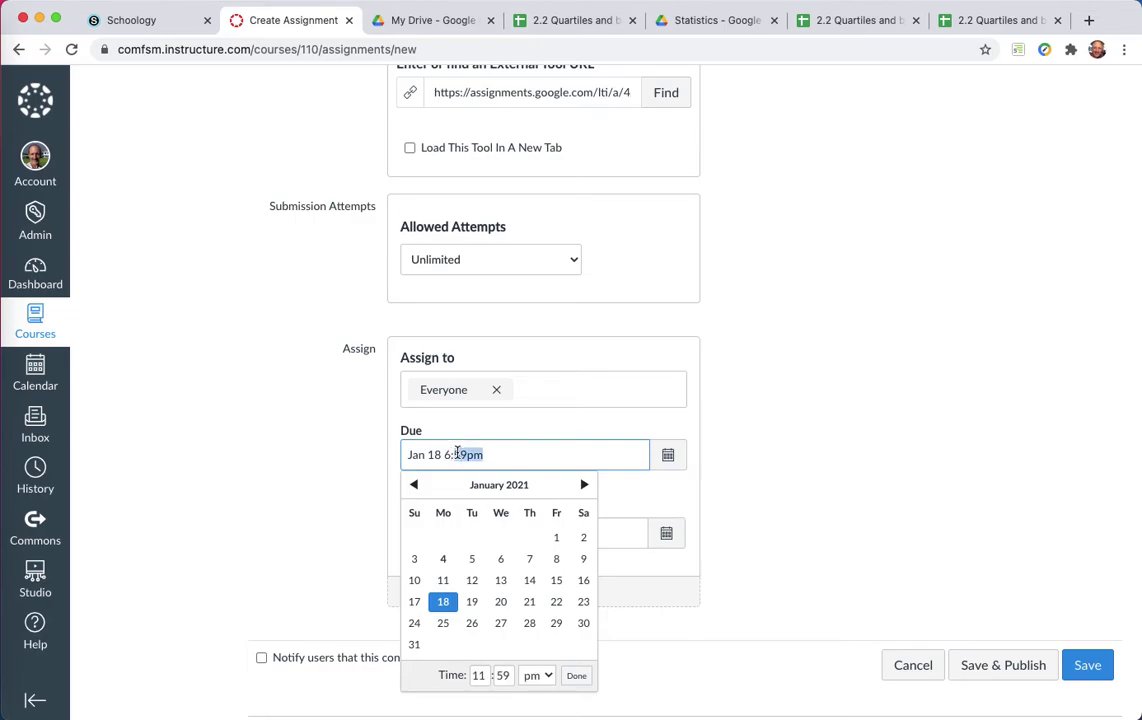
type("59pm")
key("BackSpace")
key("BackSpace")
type("0")
left_click(578, 677)
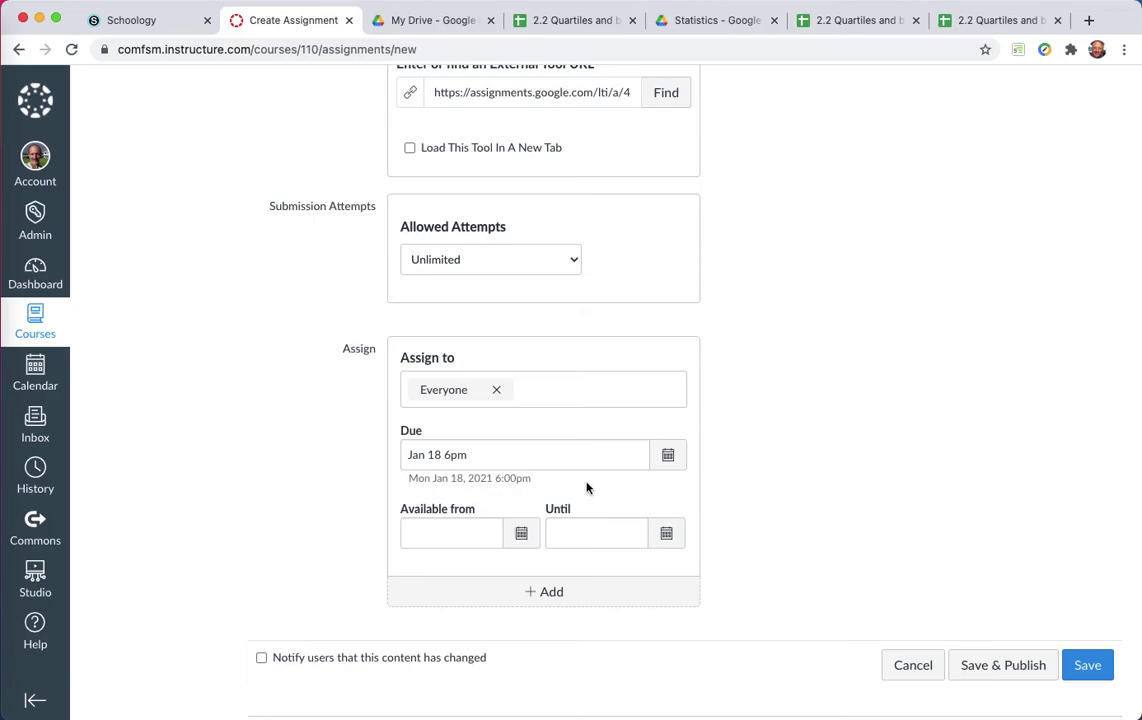
- Review the whole assignment form, from the title and description through points and external tool to the due and availability dates
scroll(587, 487, "down", 1)
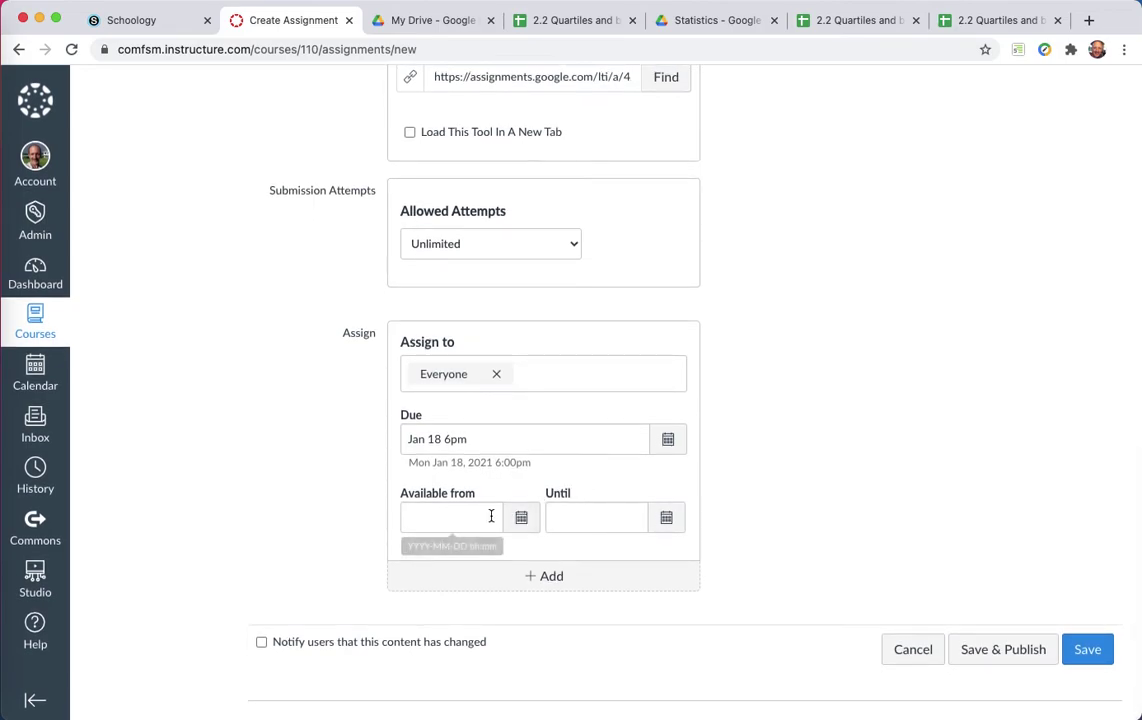
scroll(790, 506, "up", 1)
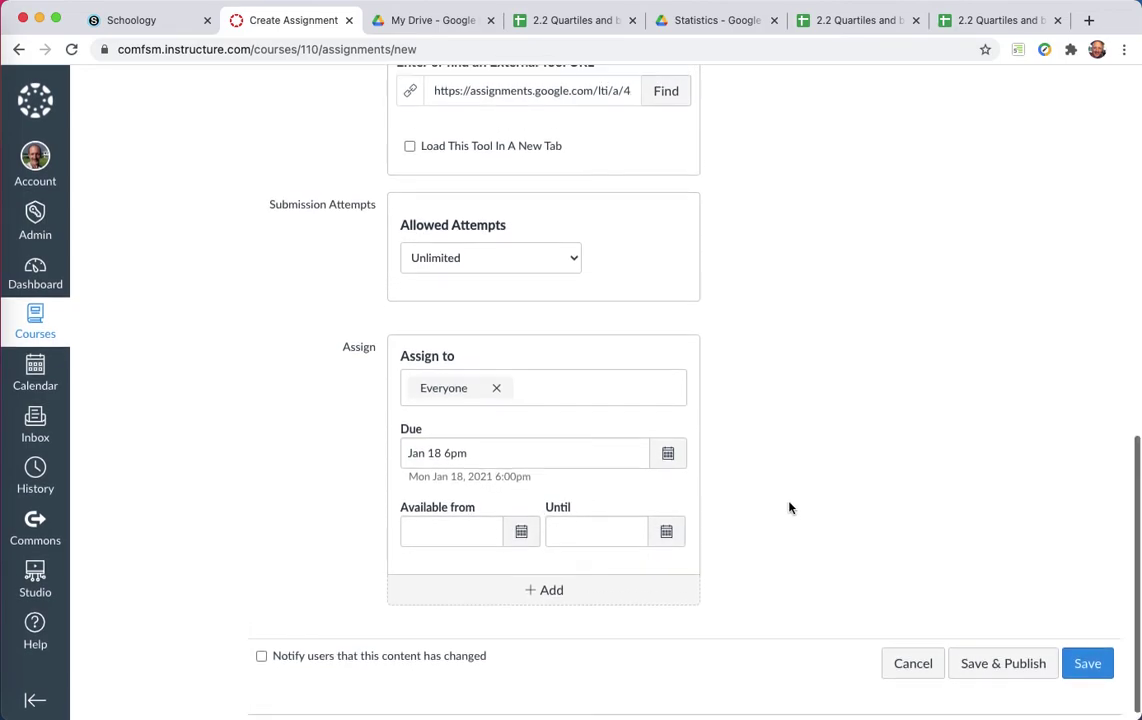
scroll(789, 508, "up", 15)
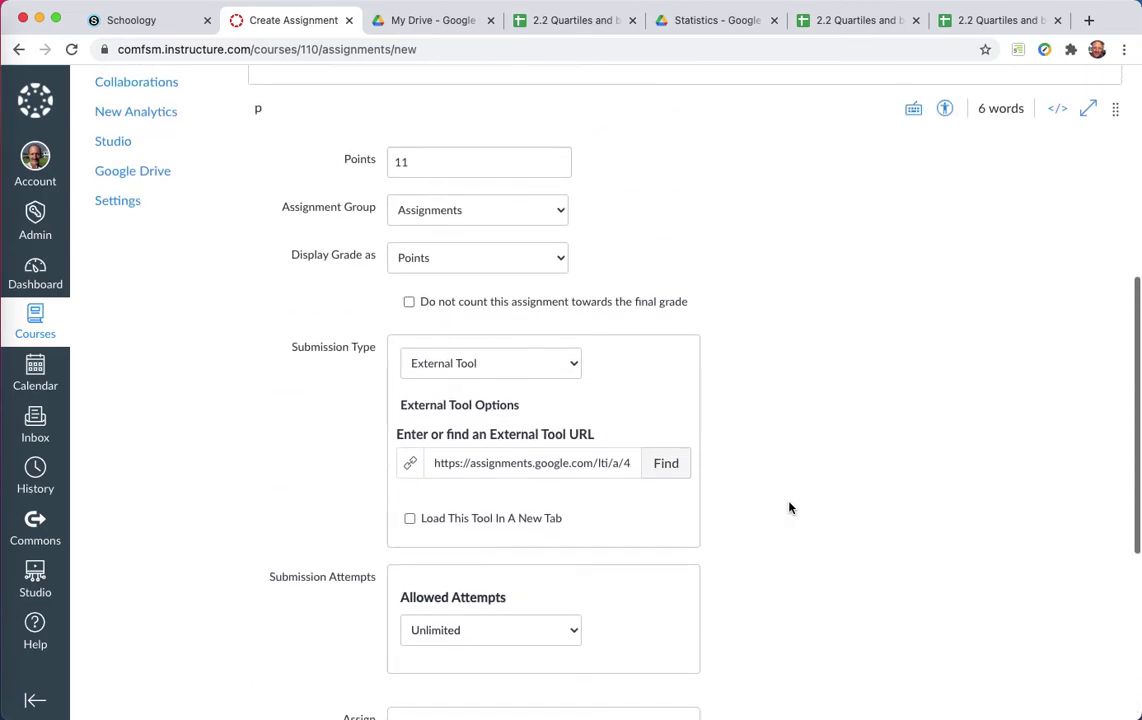
scroll(789, 508, "up", 3)
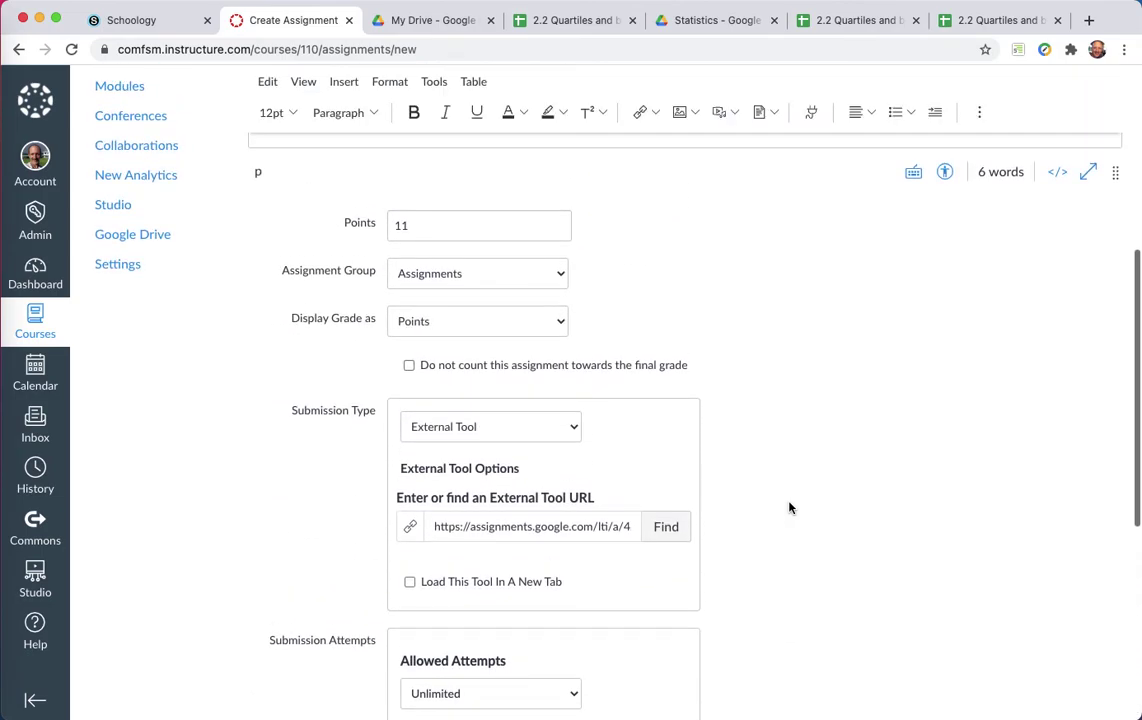
scroll(797, 448, "up", 5)
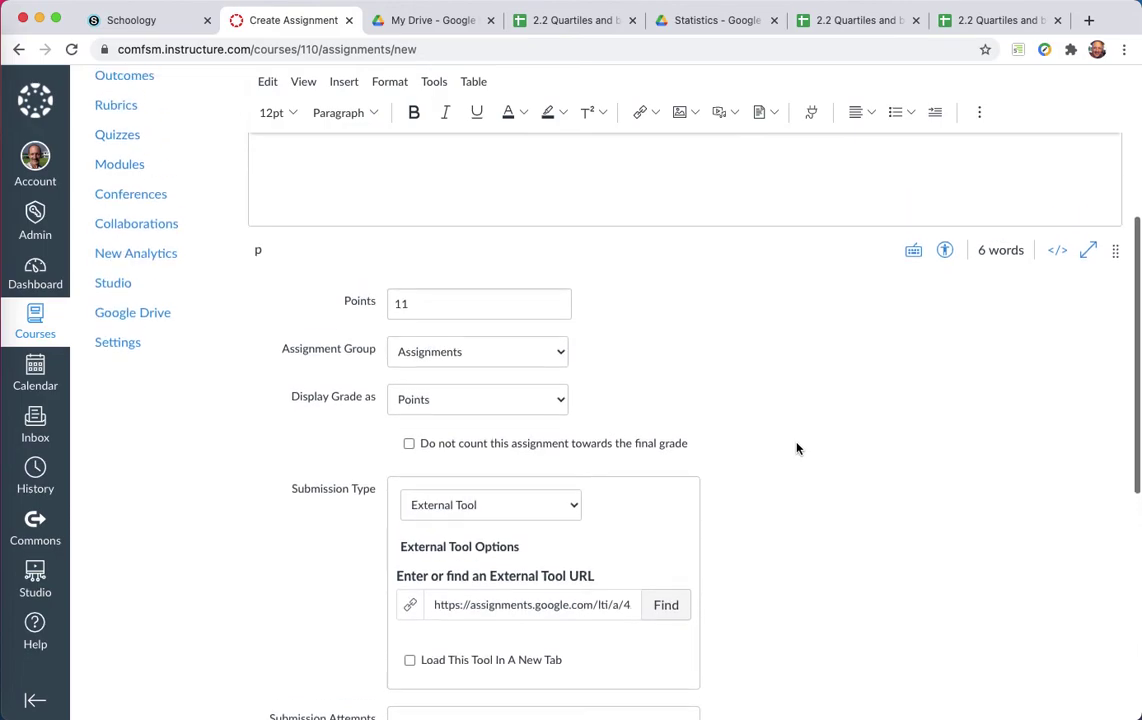
scroll(797, 448, "up", 3)
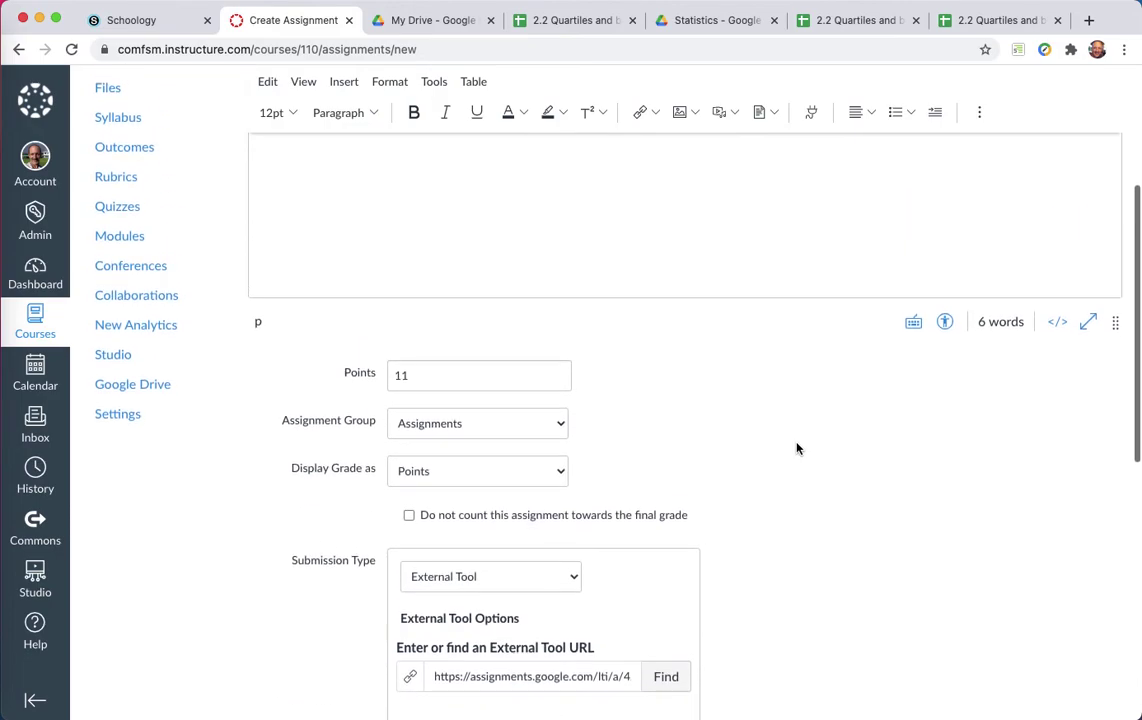
scroll(797, 448, "up", 5)
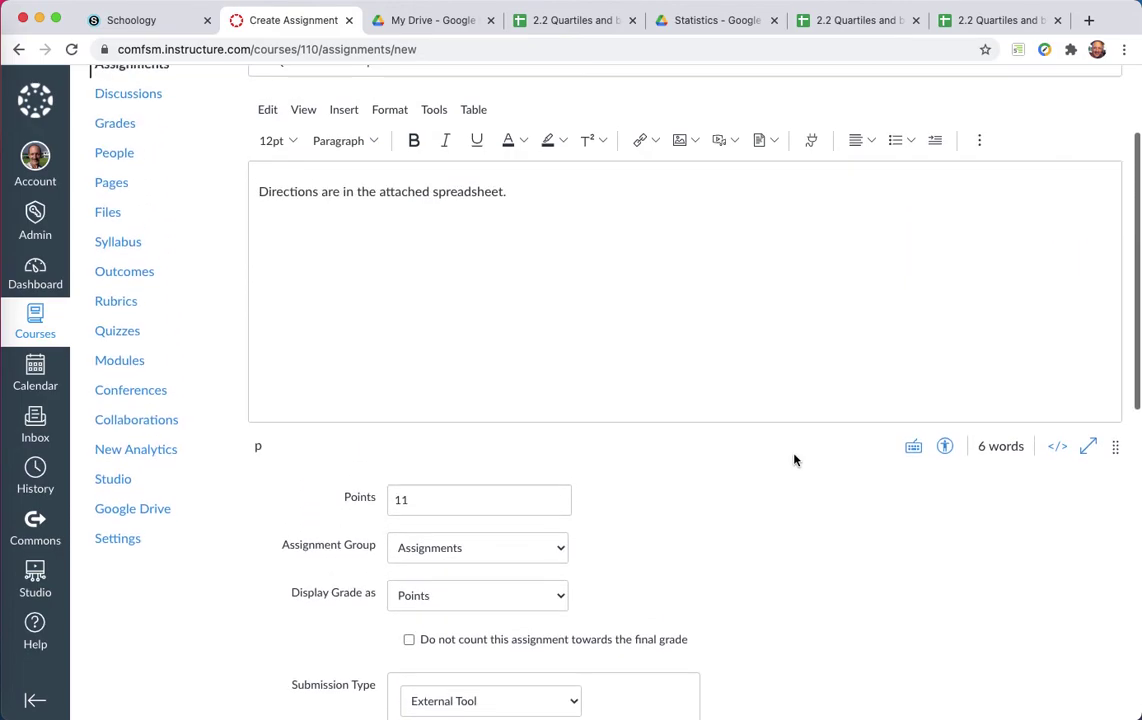
scroll(794, 459, "up", 4)
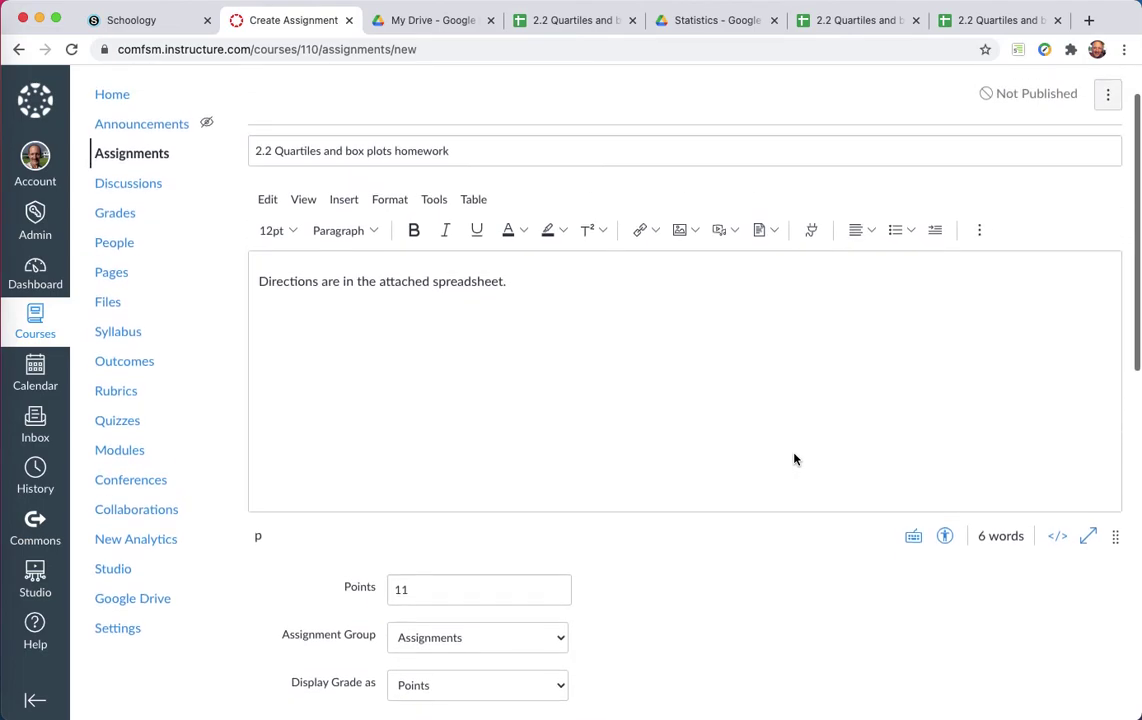
scroll(794, 459, "down", 3)
scroll(794, 459, "down", 15)
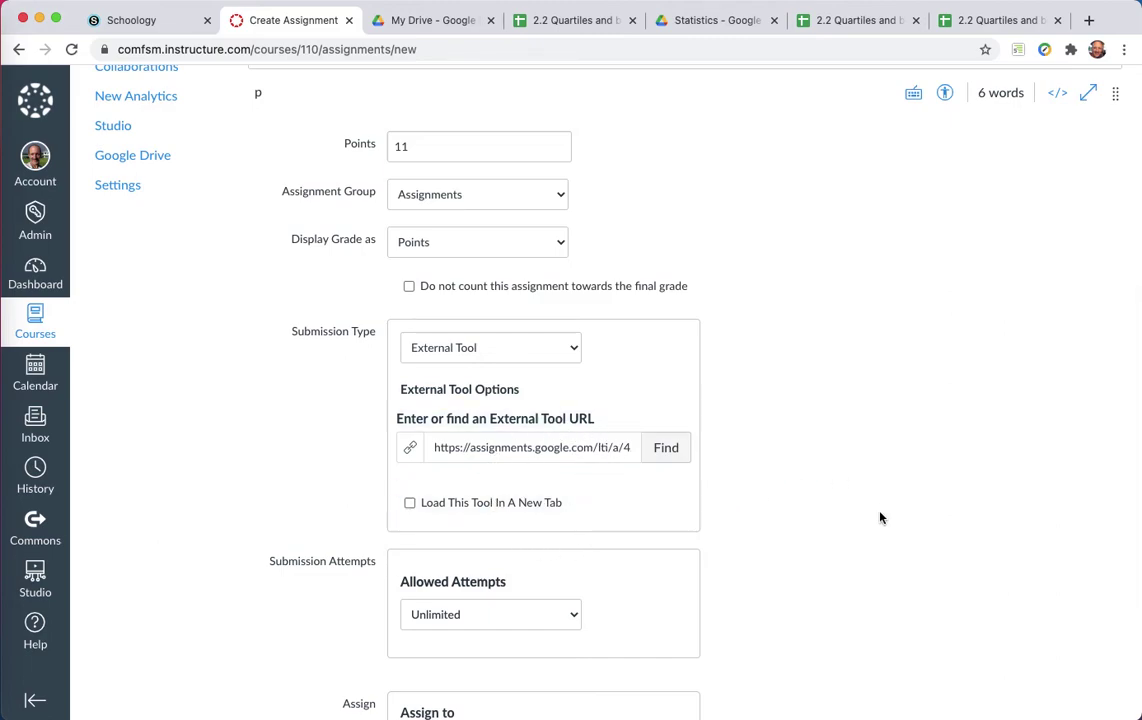
scroll(880, 517, "down", 4)
scroll(880, 517, "down", 10)
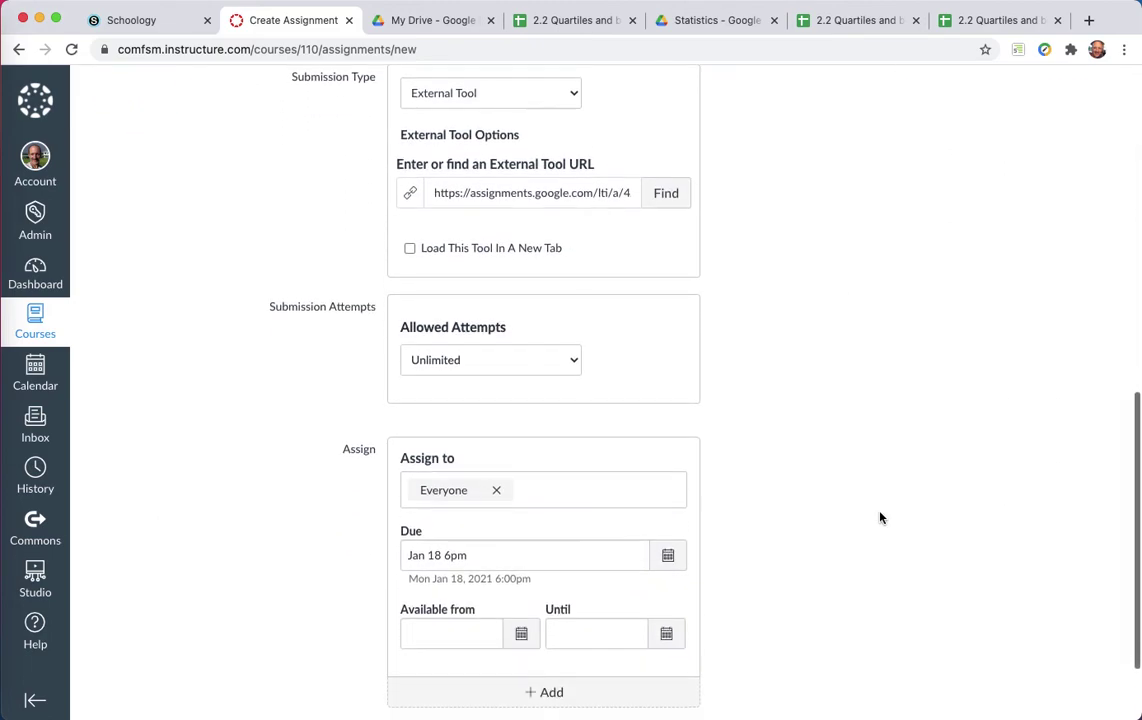
scroll(880, 517, "down", 2)
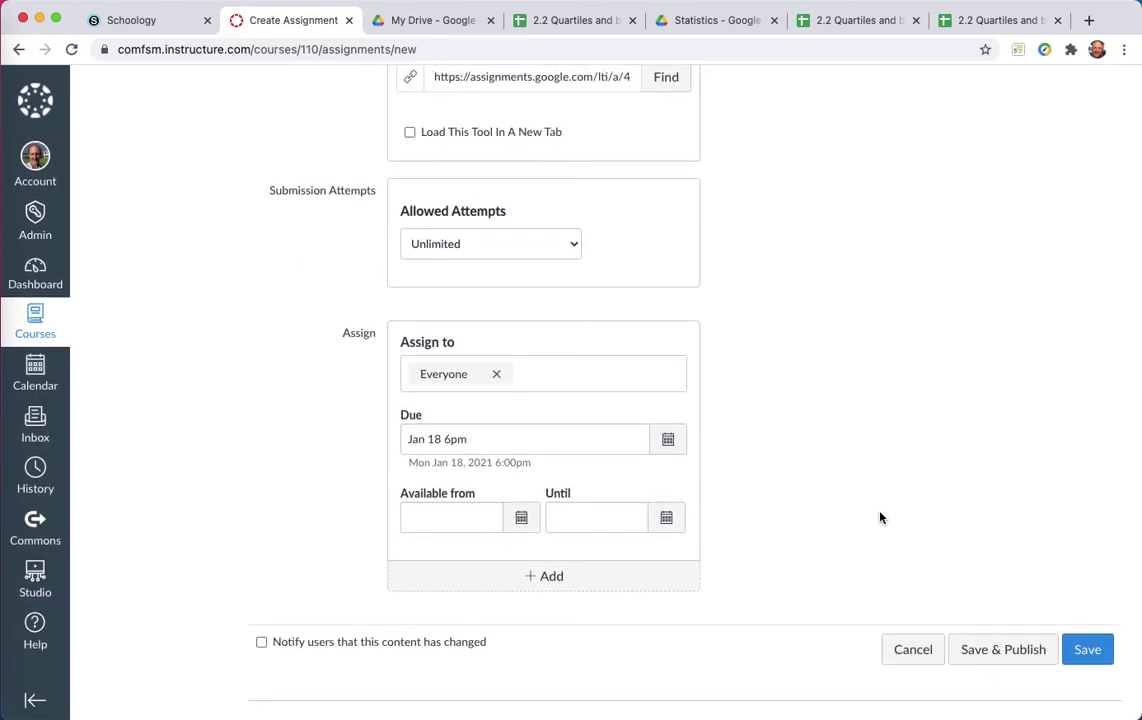
- Save and publish the Canvas assignment, and open the Statistics course's Modules page
left_click(1011, 652)
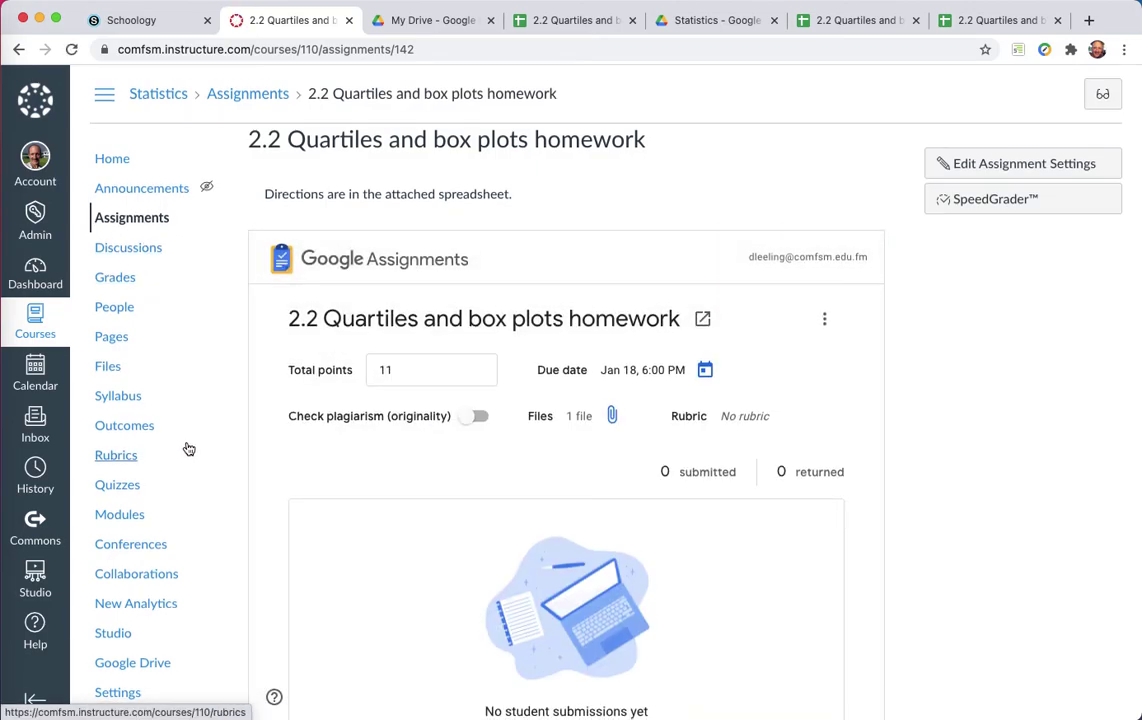
scroll(186, 446, "down", 1)
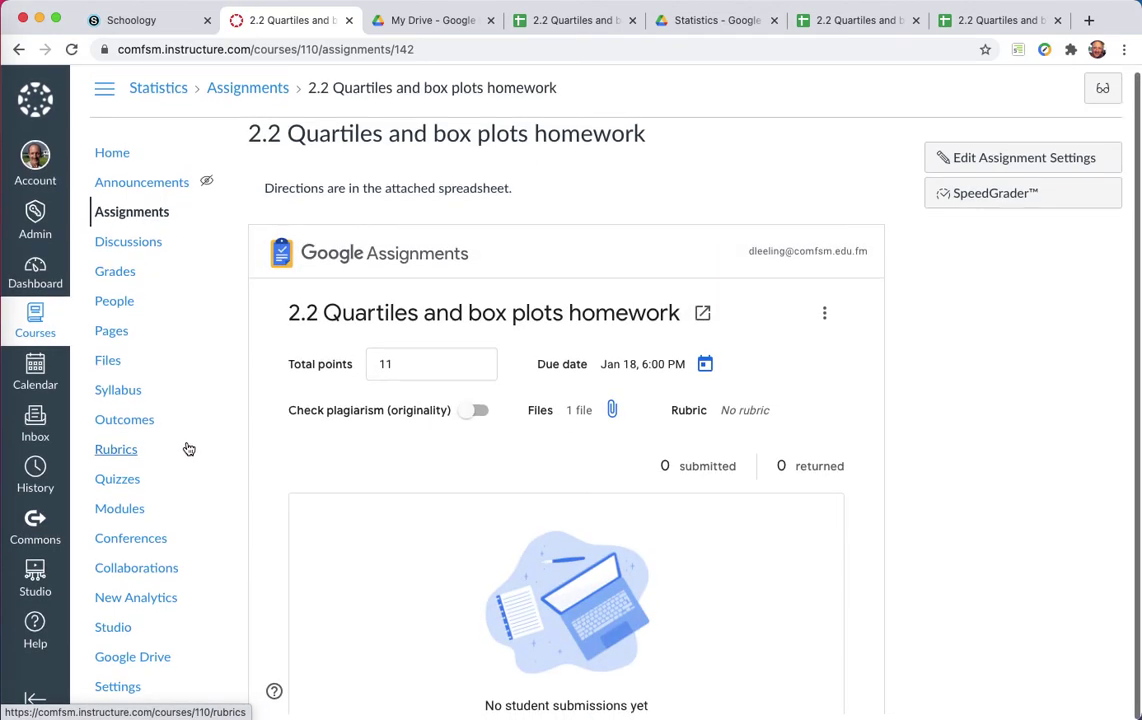
left_click(142, 510)
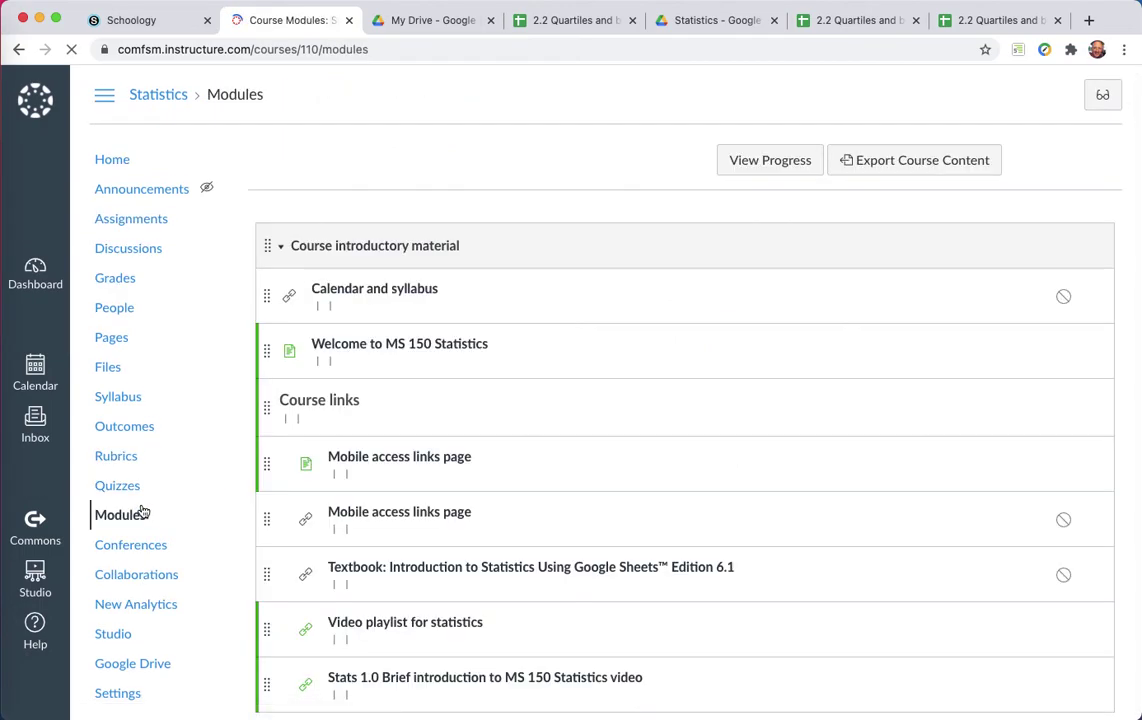
- Remove the unpublished 2.2 Quartiles and box plots homework link from the unit one module
scroll(143, 512, "down", 6)
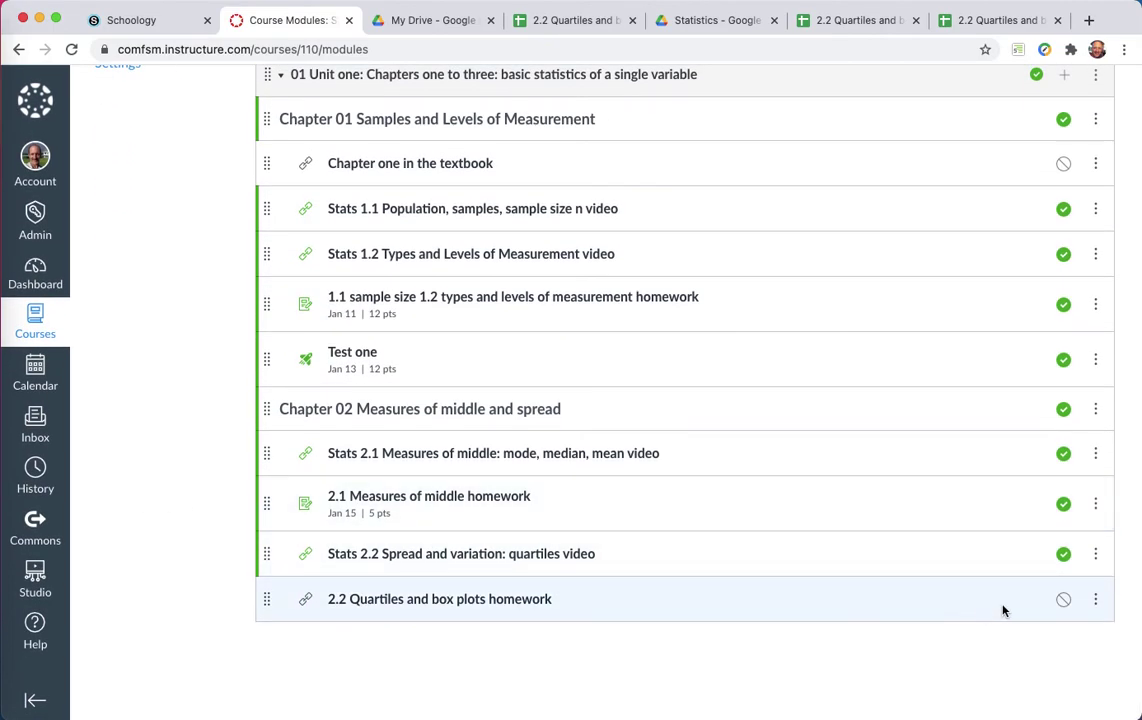
left_click(1096, 604)
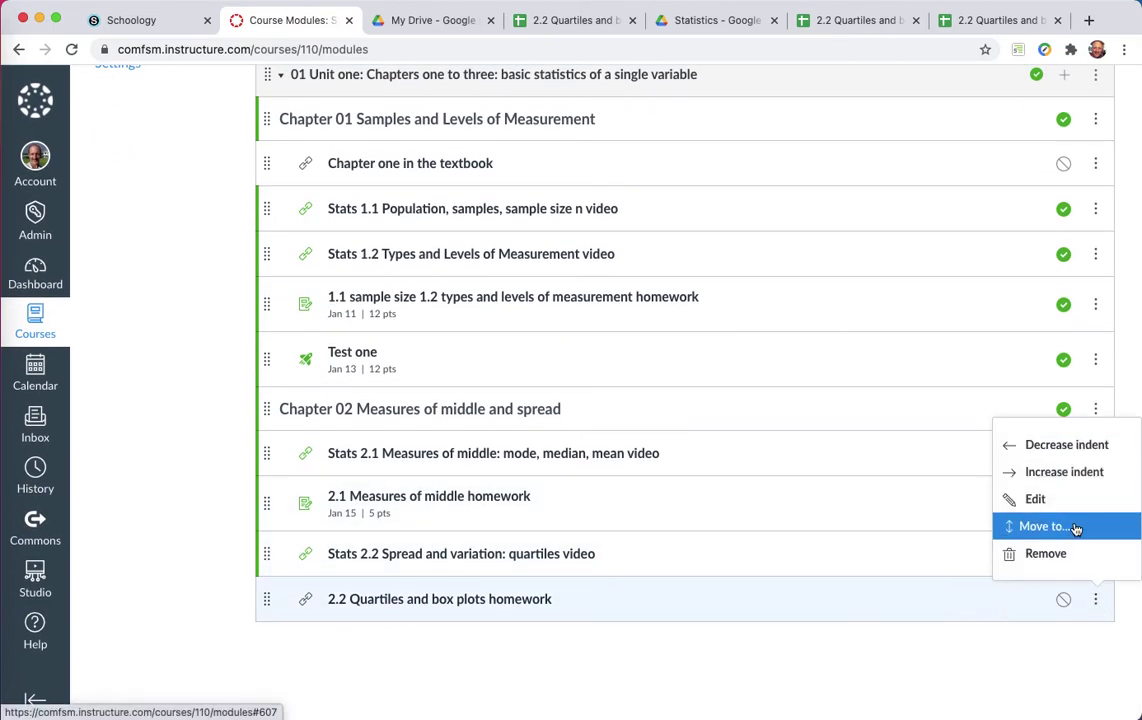
left_click(1046, 556)
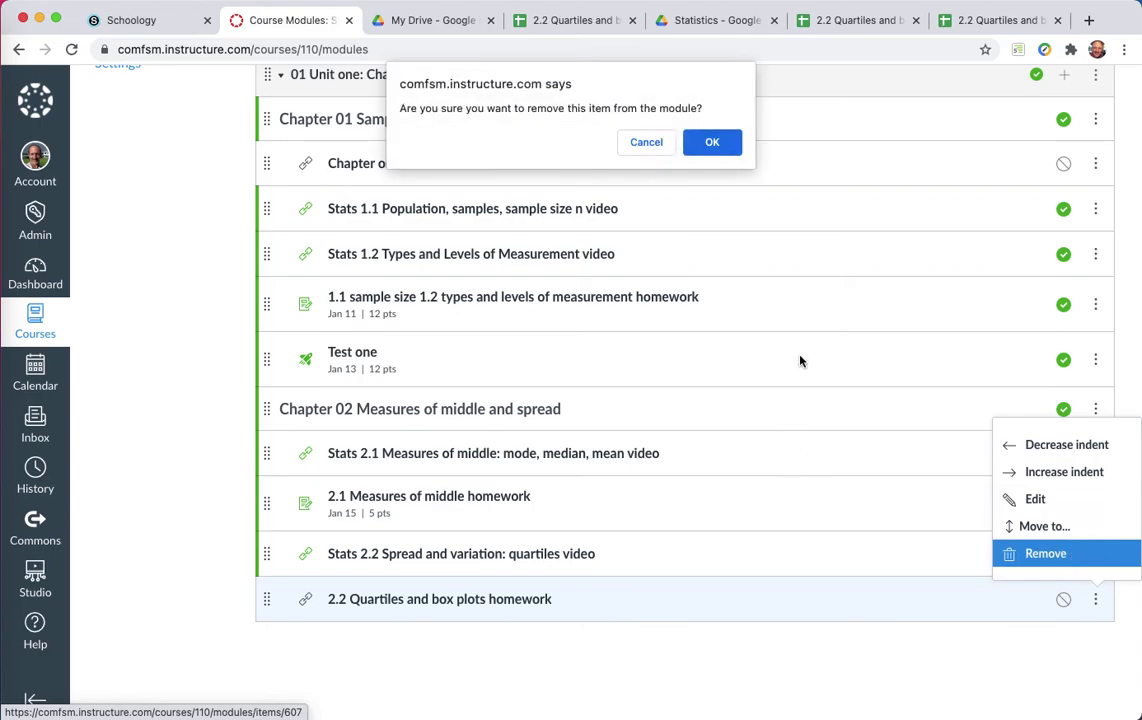
left_click(712, 143)
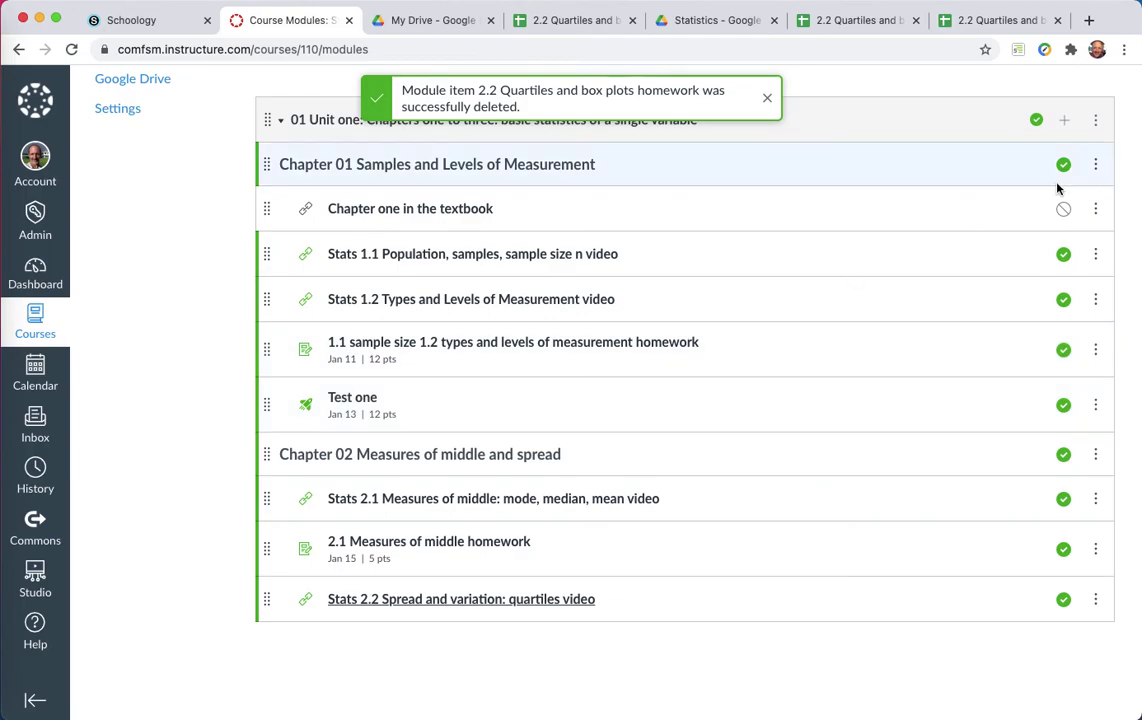
- Add the existing 2.2 Quartiles and box plots homework assignment to the unit one module, indented one level
left_click(1065, 128)
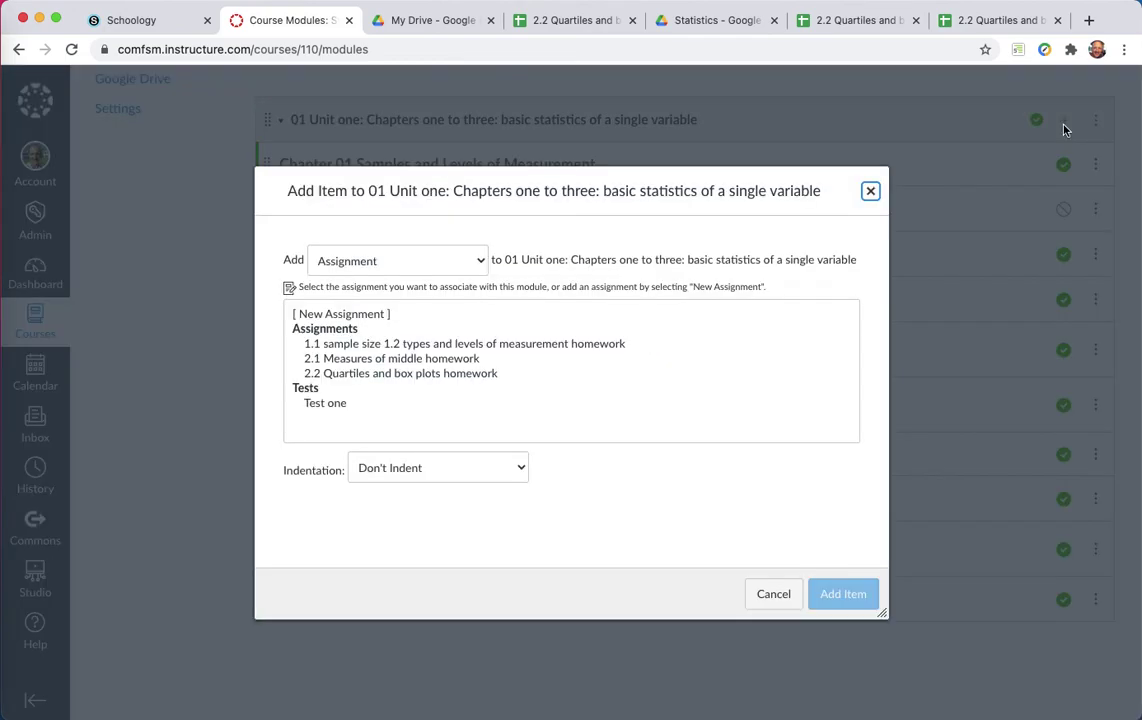
left_click(412, 374)
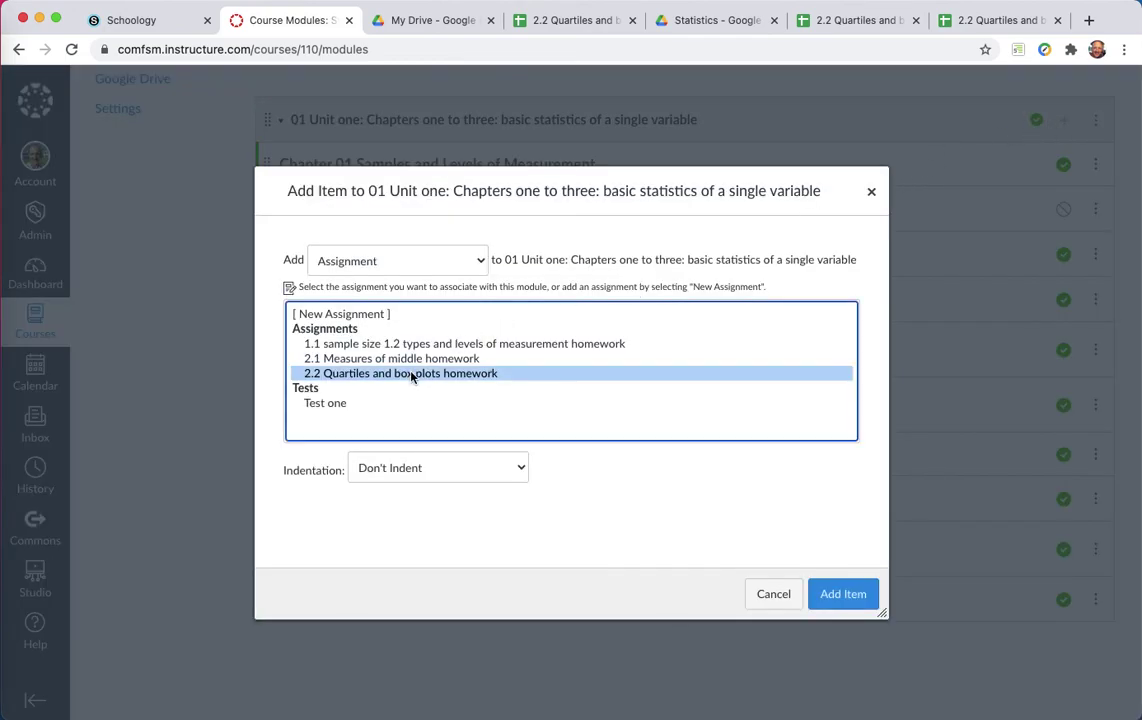
left_click(412, 467)
left_click(412, 487)
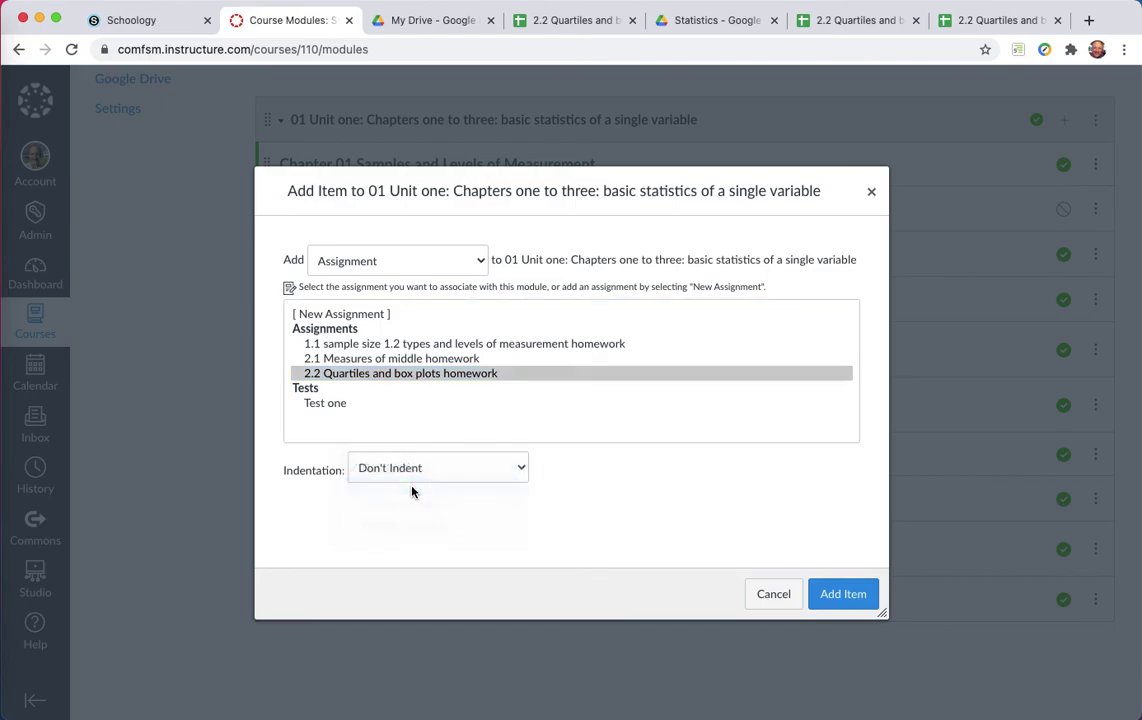
left_click(843, 594)
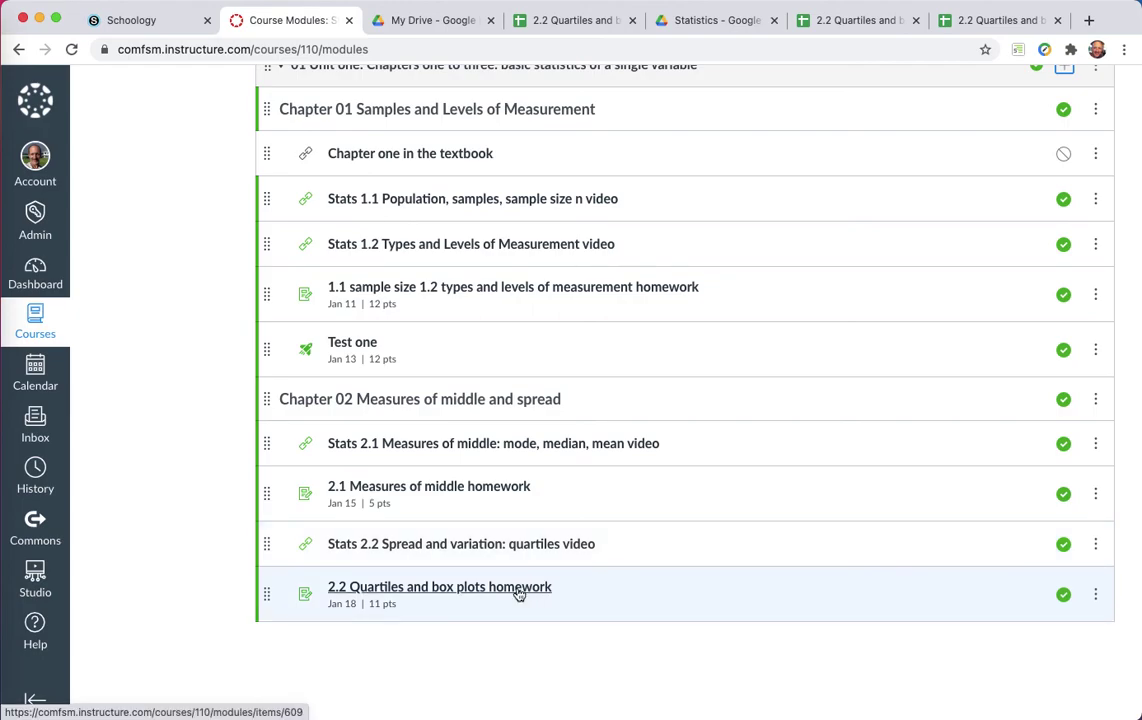
- Check the 2.2 Quartiles and box plots homework page from the module, then return to Modules and look over the course items
left_click(519, 594)
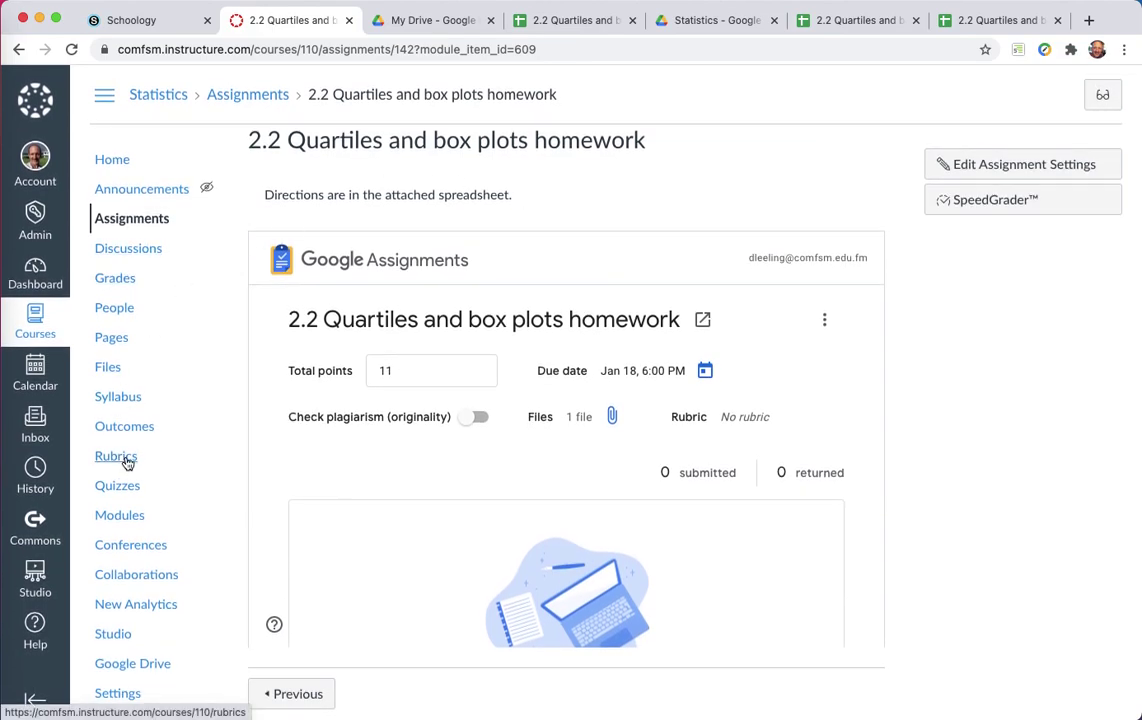
left_click(125, 515)
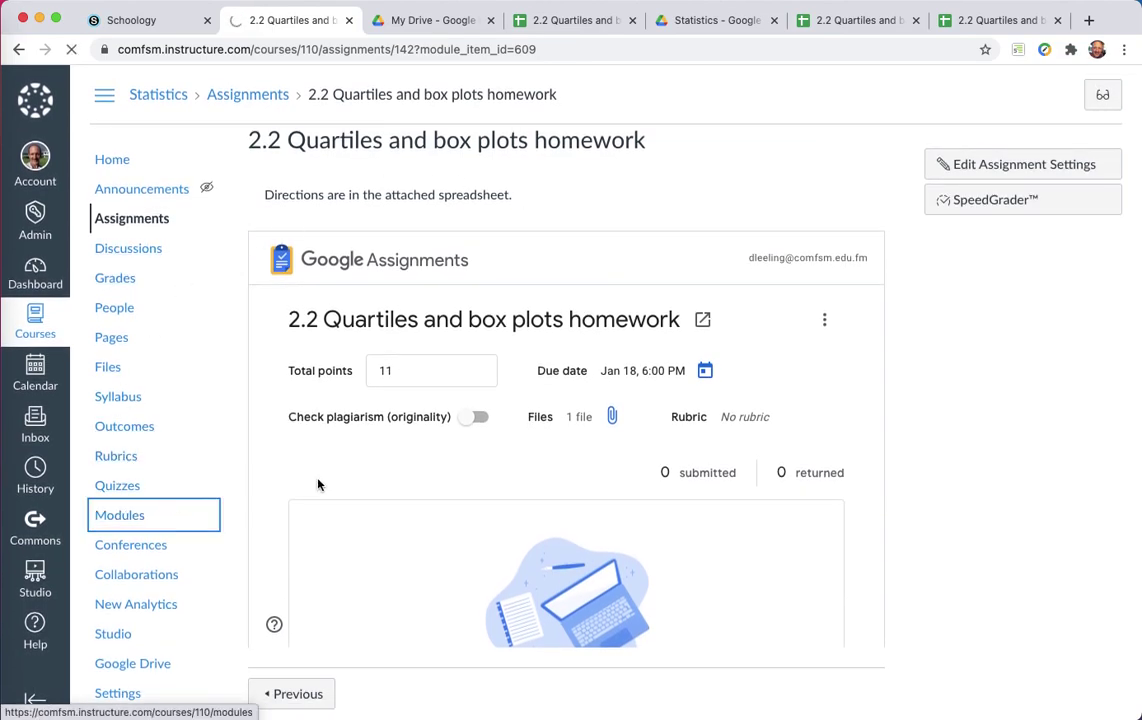
scroll(318, 484, "down", 10)
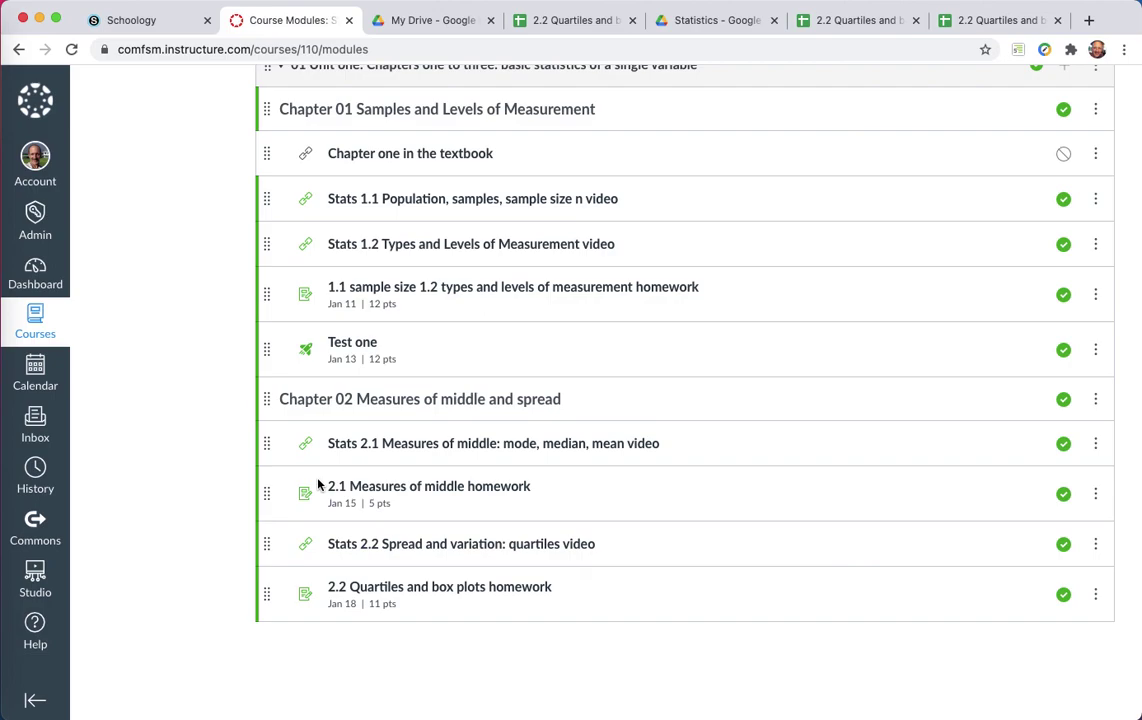
scroll(492, 444, "up", 5)
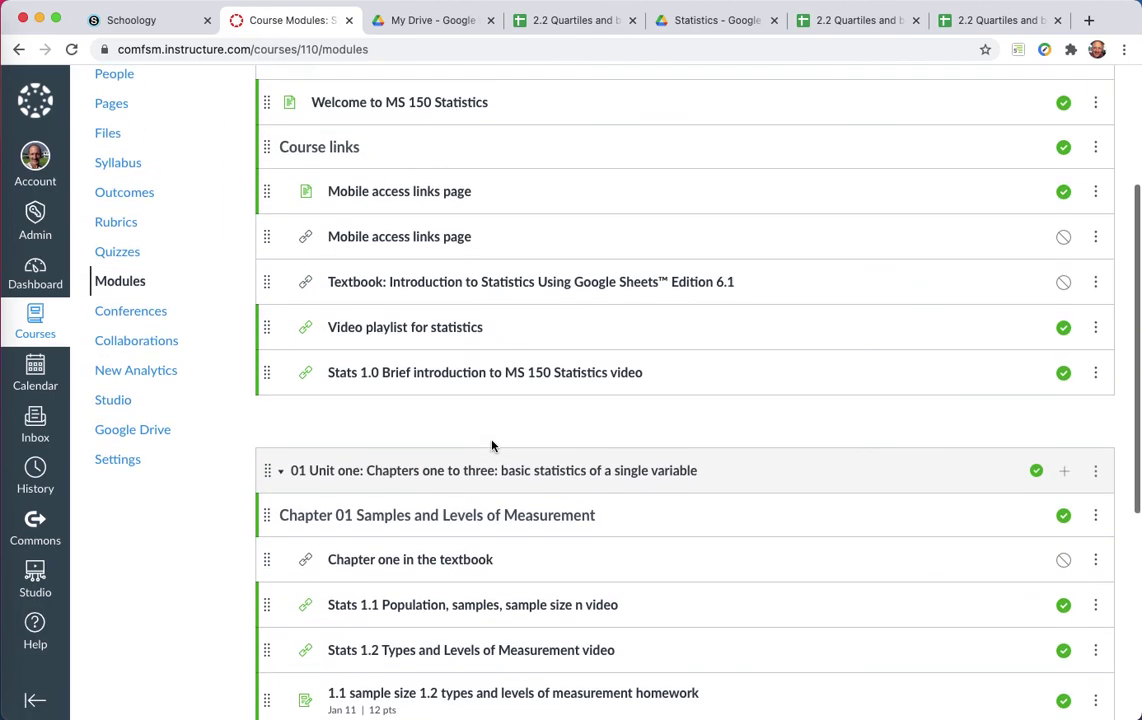
scroll(492, 446, "up", 3)
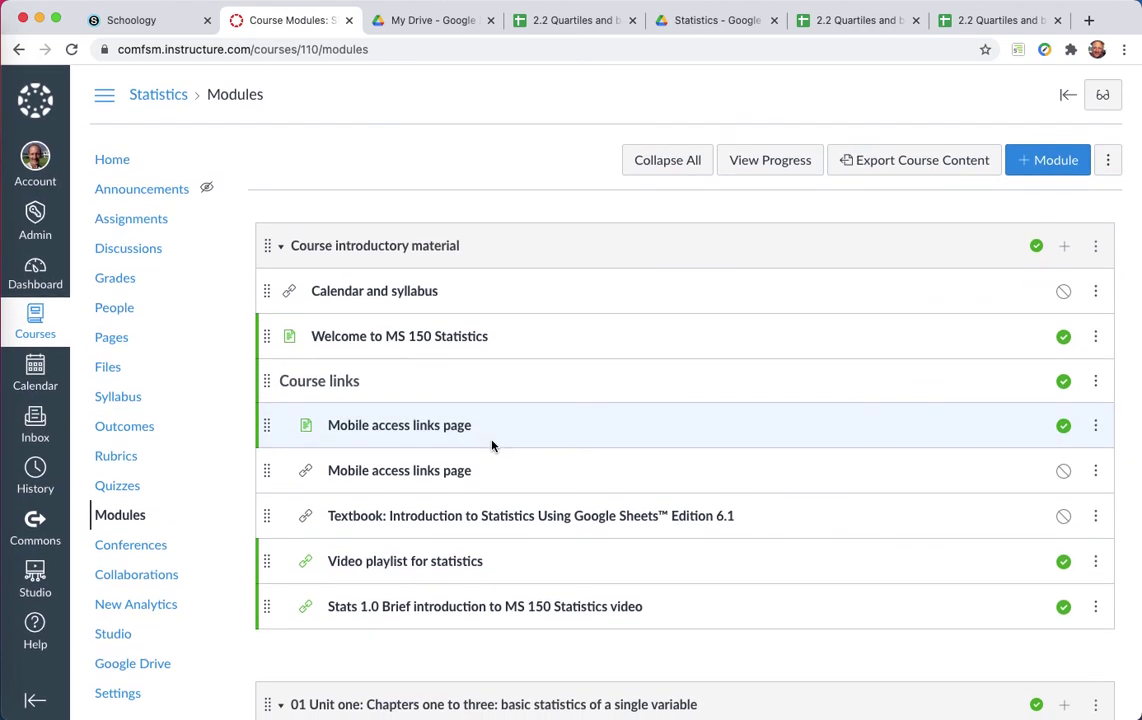